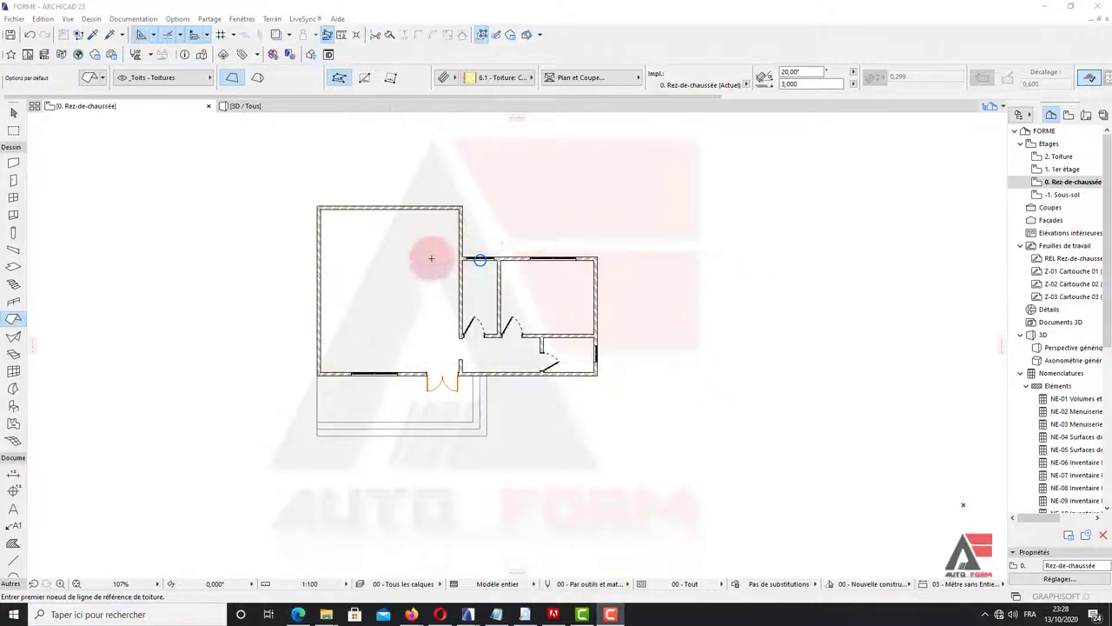
Step: Open the roof defaults (6.1 - Toiture: Couverture + isol, 20,00° pitch) and focus the height field
{"action": "middle_click_drag", "start_coordinate": [423, 264], "coordinate": [436, 278]}
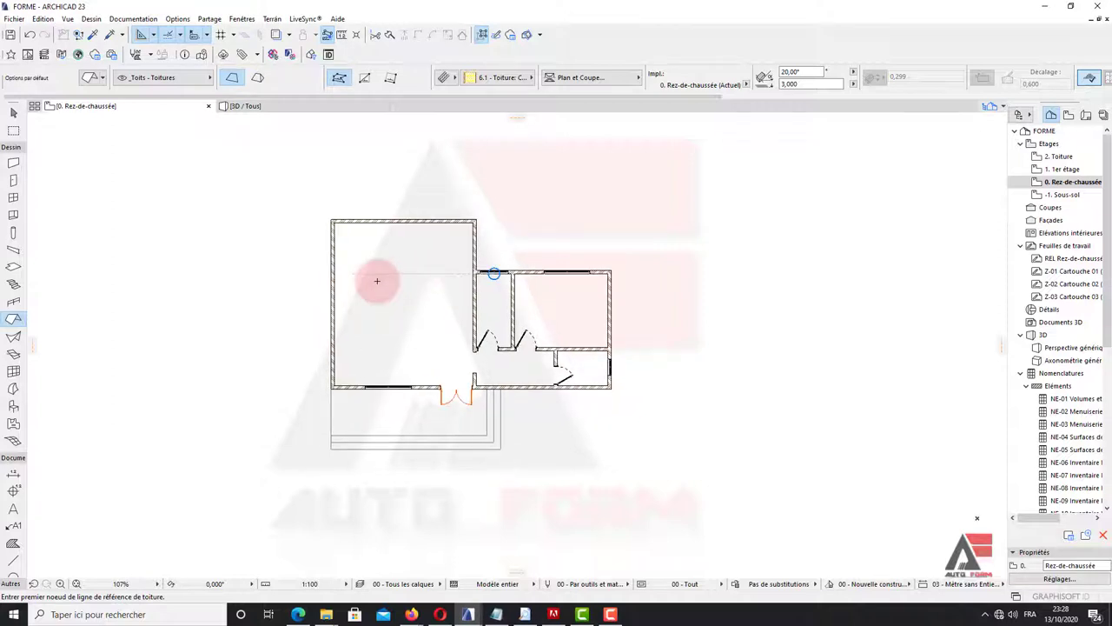
{"action": "middle_click_drag", "start_coordinate": [377, 281], "coordinate": [365, 278]}
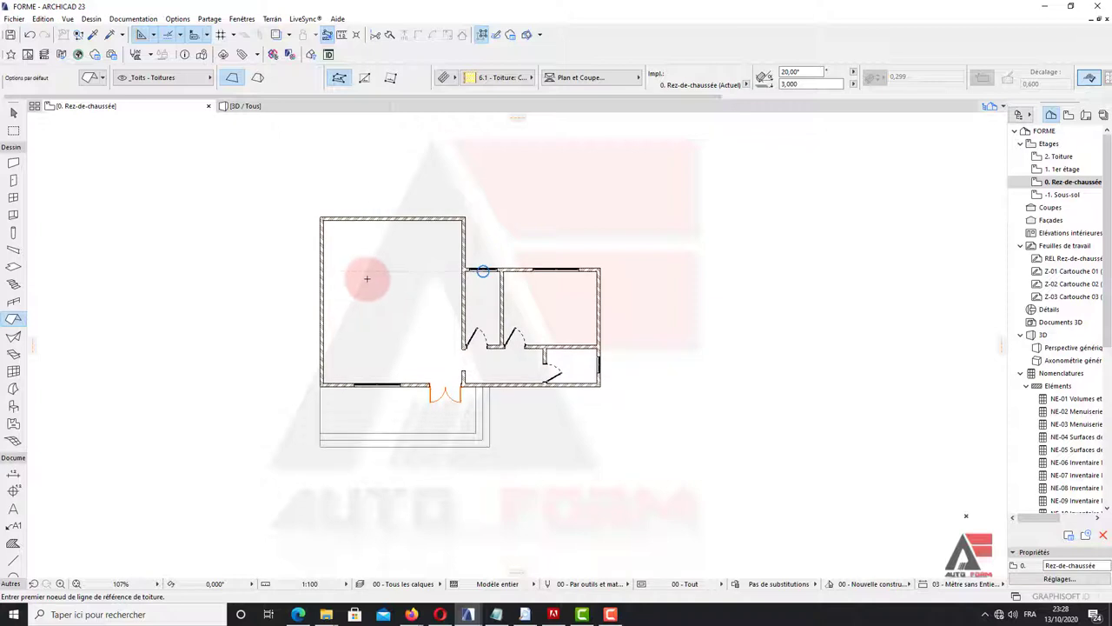
{"action": "left_click", "coordinate": [14, 318]}
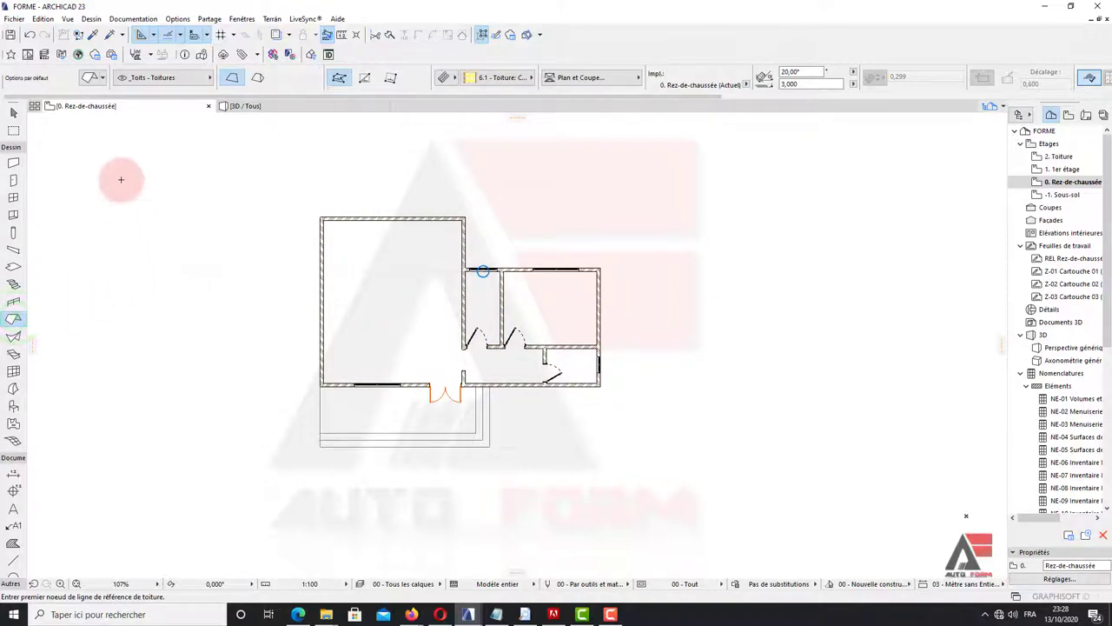
{"action": "left_click", "coordinate": [89, 79]}
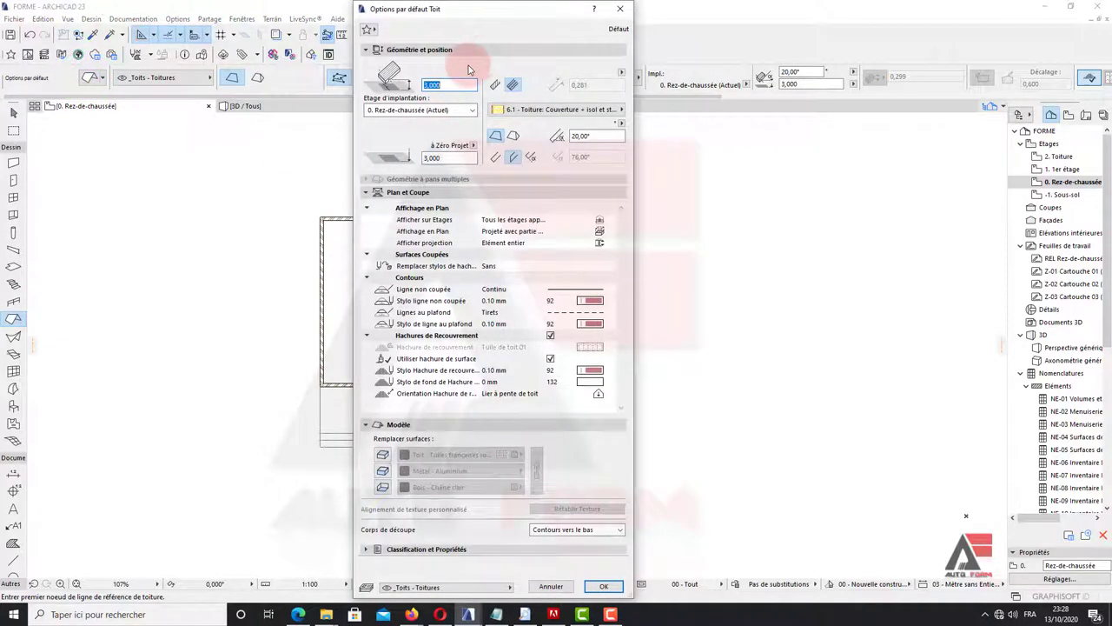
{"action": "left_click_drag", "start_coordinate": [497, 10], "coordinate": [537, 81]}
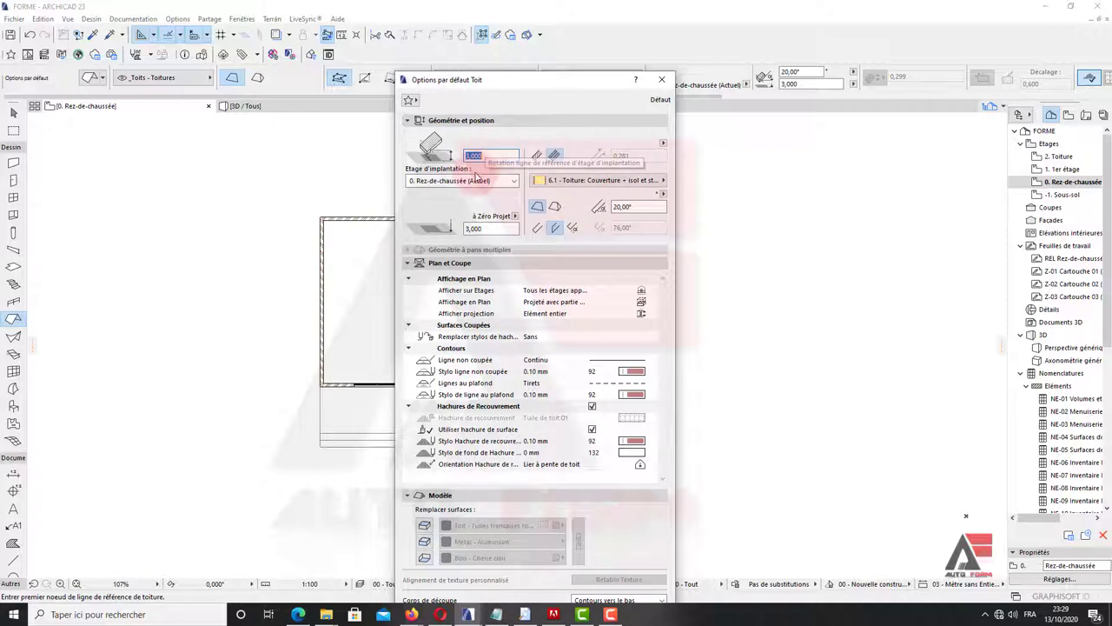
{"action": "left_click", "coordinate": [485, 157]}
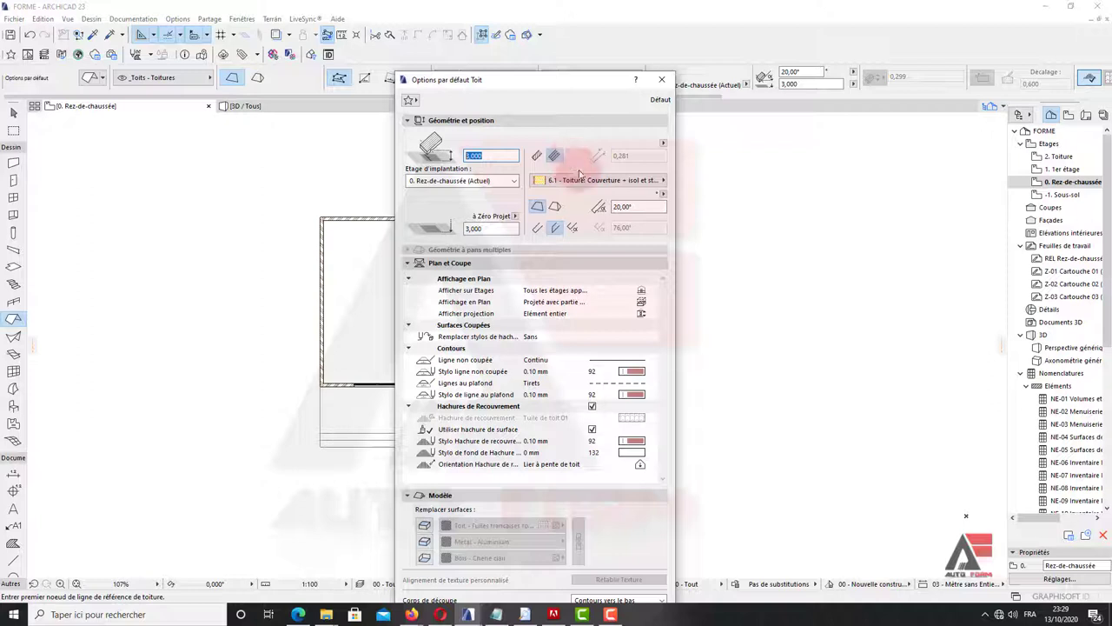
{"action": "left_click", "coordinate": [589, 181]}
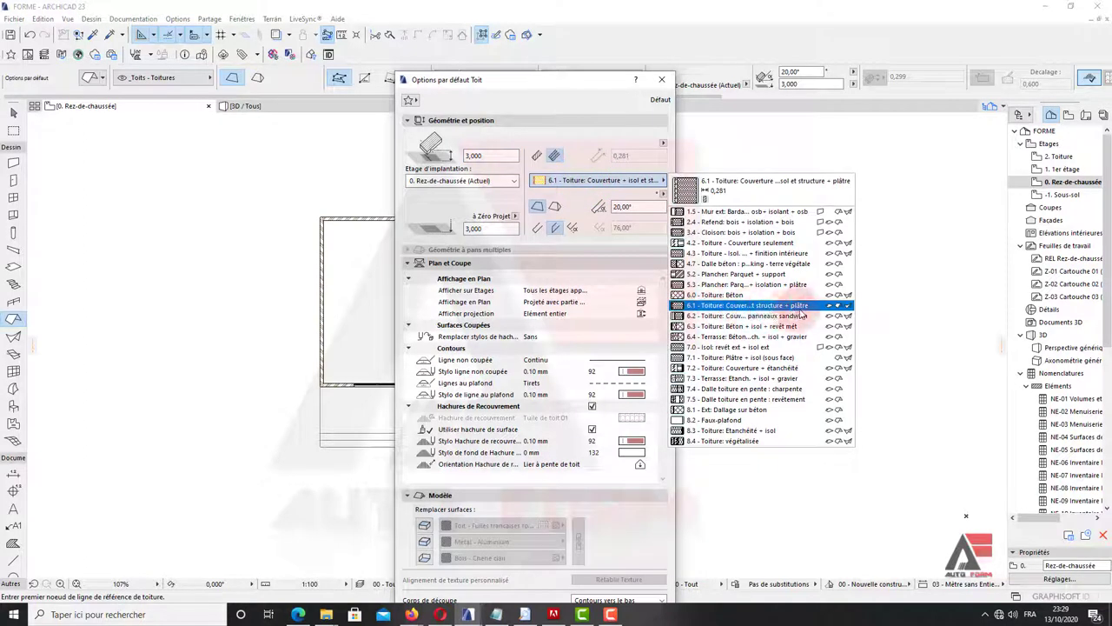
{"action": "left_click", "coordinate": [581, 152]}
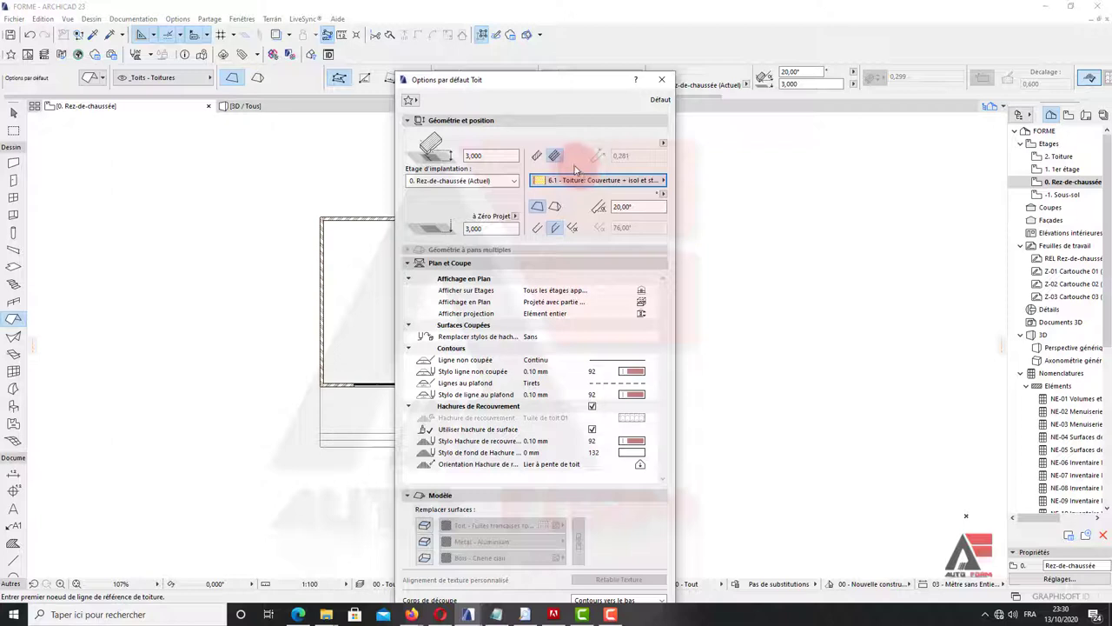
{"action": "left_click", "coordinate": [537, 157]}
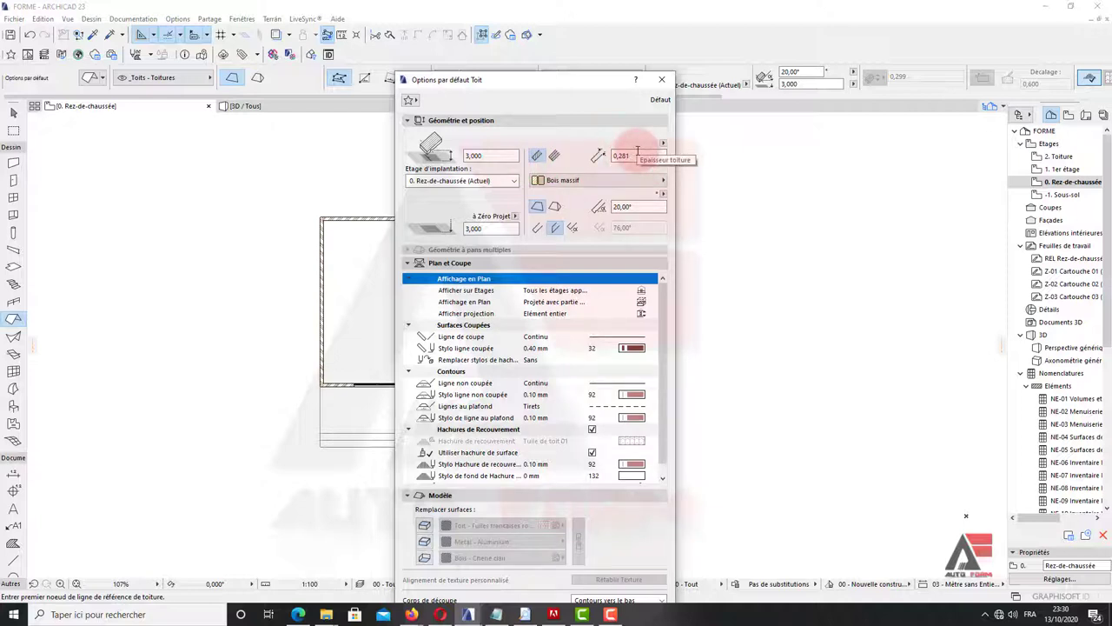
{"action": "left_click", "coordinate": [557, 157]}
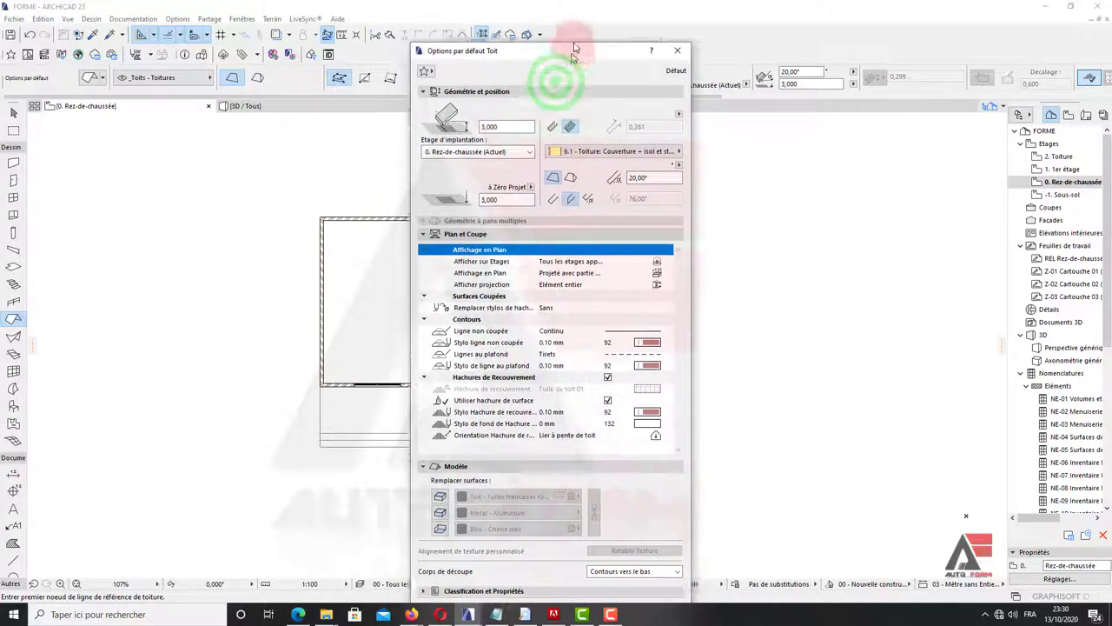
Step: Set new roofs to multi-plane geometry and change the pitch from 20,00° to 25°
{"action": "left_click_drag", "start_coordinate": [555, 85], "coordinate": [574, 43]}
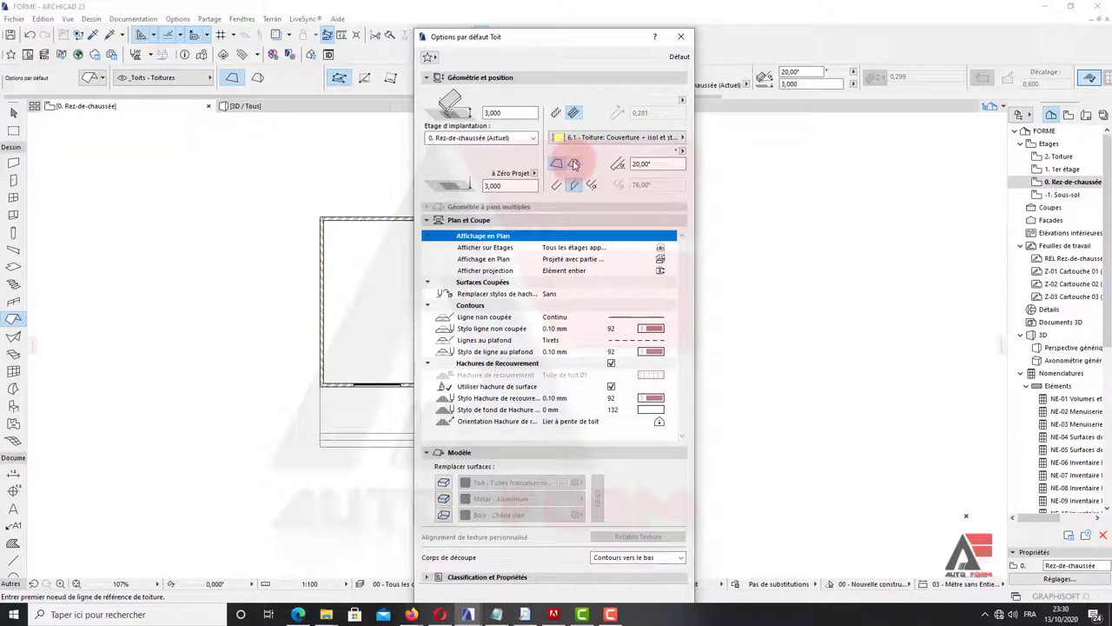
{"action": "left_click", "coordinate": [573, 165]}
{"action": "left_click", "coordinate": [659, 163]}
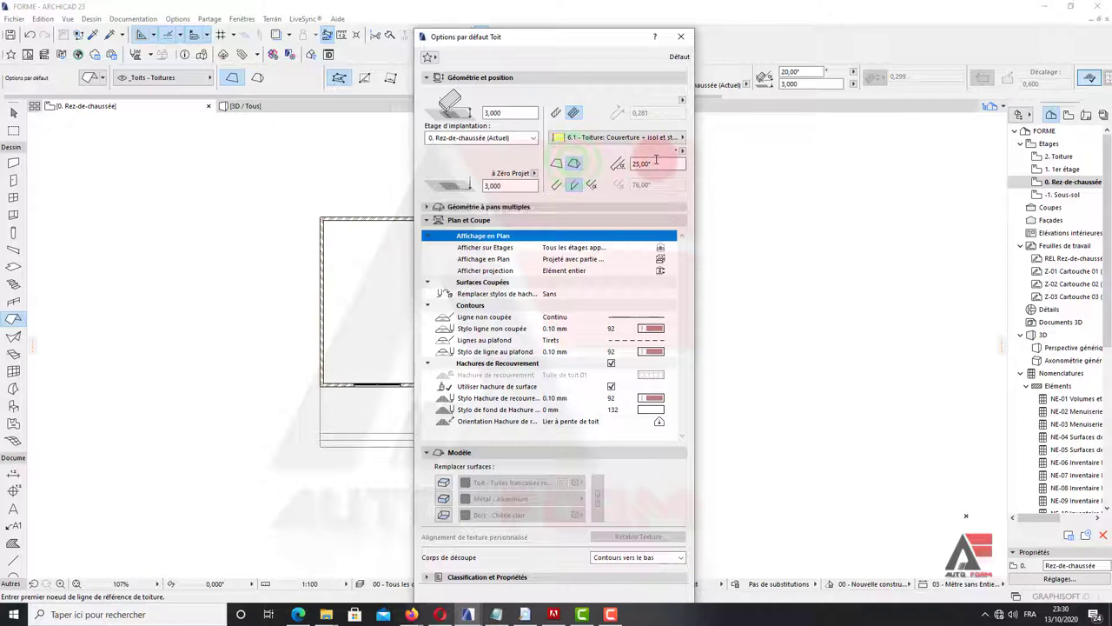
{"action": "type", "text": "25"}
{"action": "double_click", "coordinate": [659, 163]}
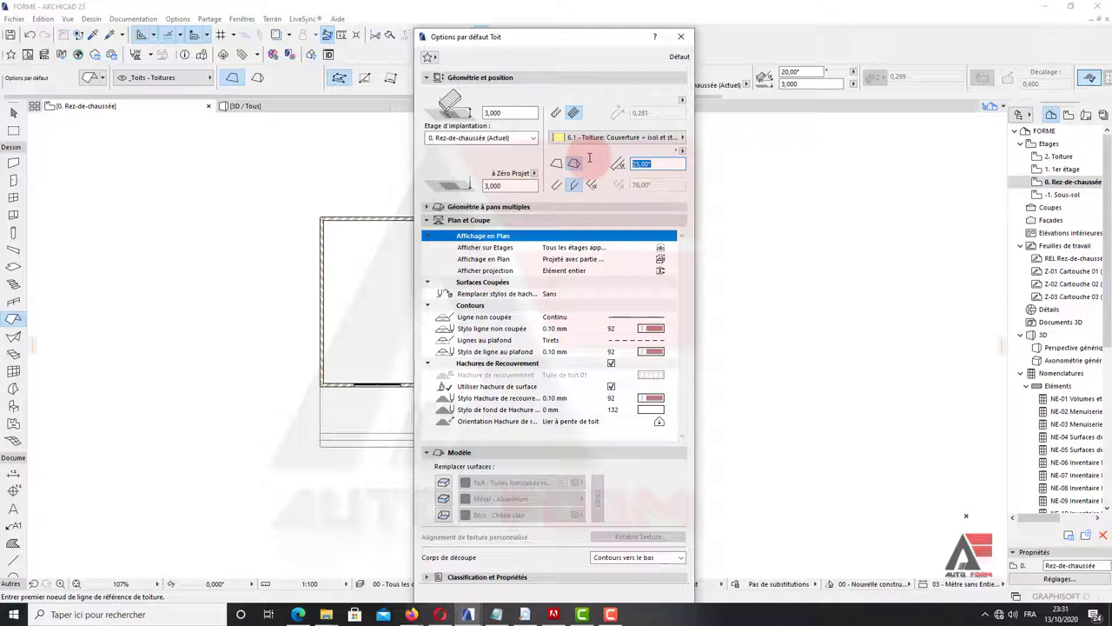
{"action": "type", "text": "25"}
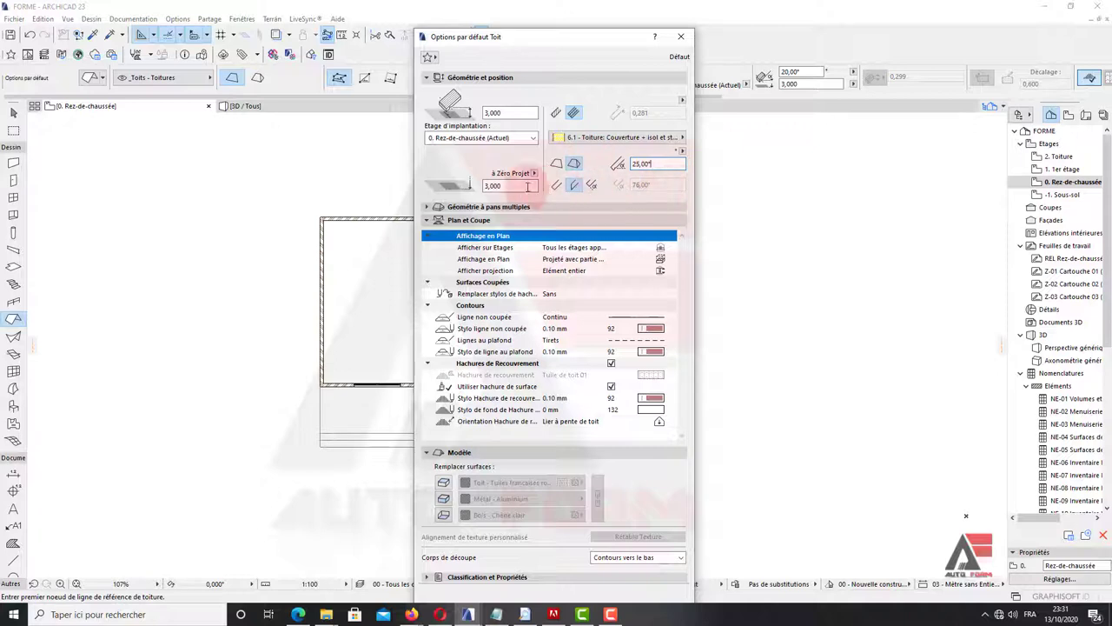
{"action": "left_click", "coordinate": [511, 176]}
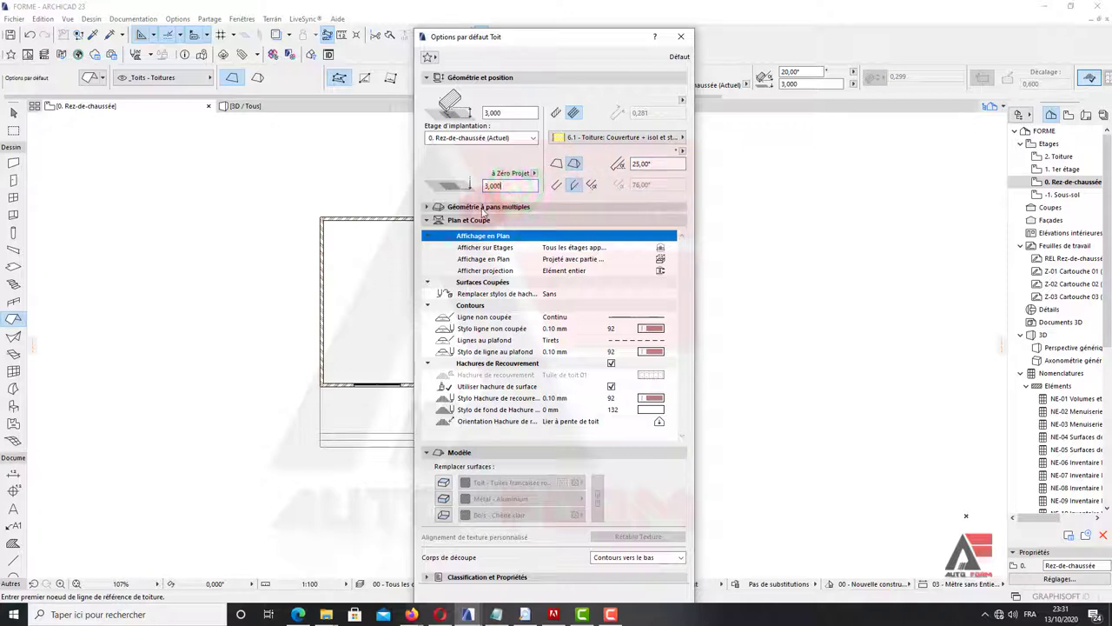
Step: Keep the 0,600 offset, set curve resolution to 70 per circle, and make the eaves overhang manual
{"action": "left_click", "coordinate": [471, 211]}
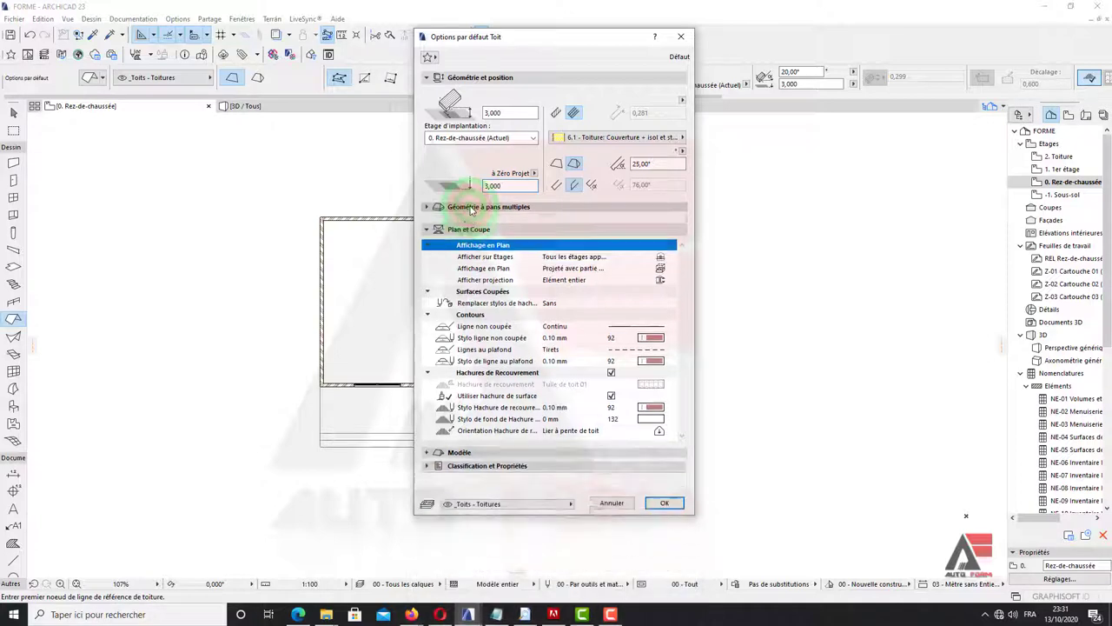
{"action": "left_click", "coordinate": [500, 309]}
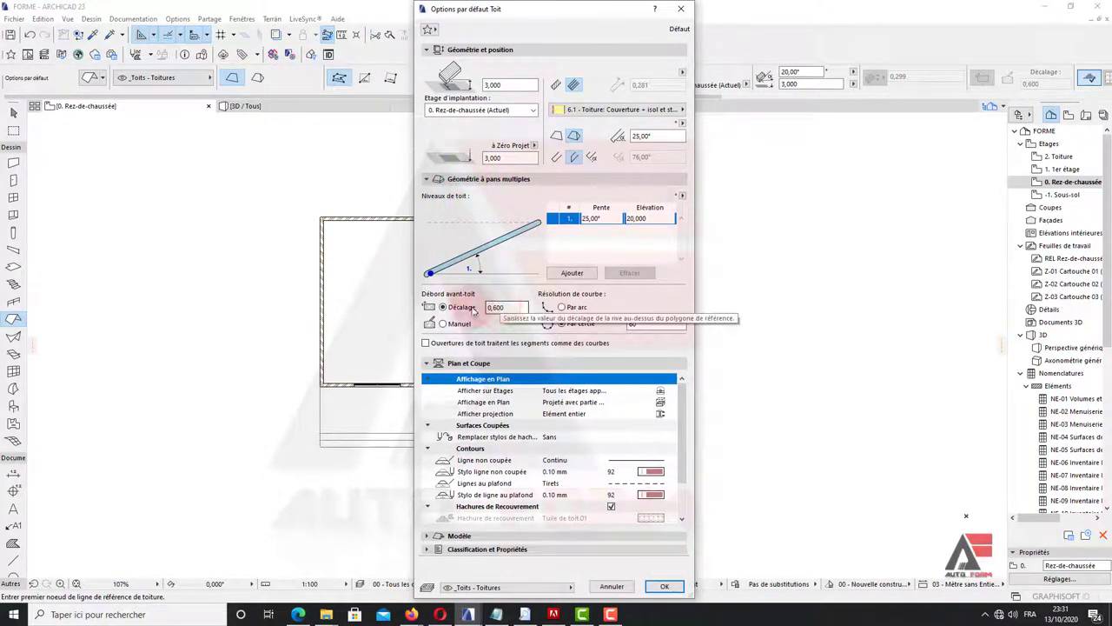
{"action": "left_click", "coordinate": [528, 306]}
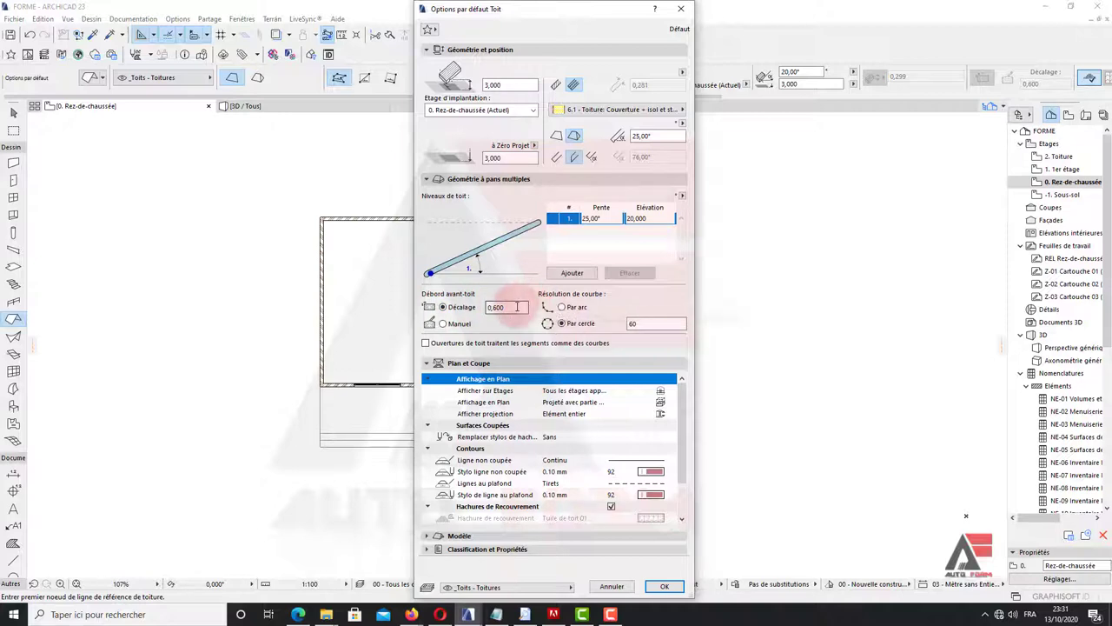
{"action": "left_click_drag", "start_coordinate": [522, 306], "coordinate": [502, 308]}
{"action": "key", "text": "BackSpace"}
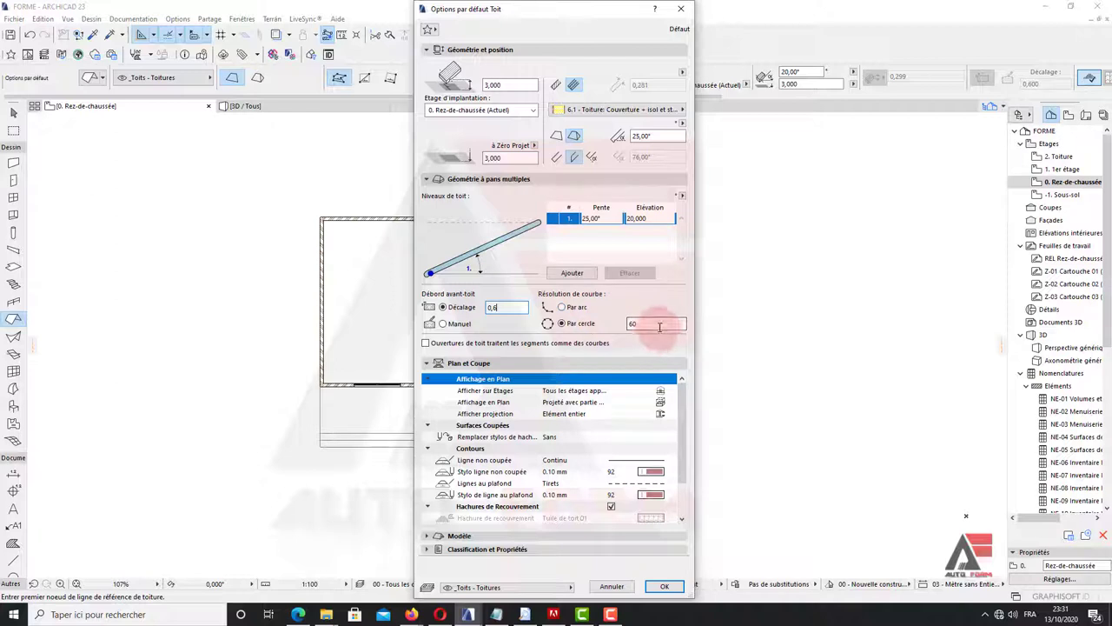
{"action": "left_click", "coordinate": [658, 324]}
{"action": "type", "text": "70"}
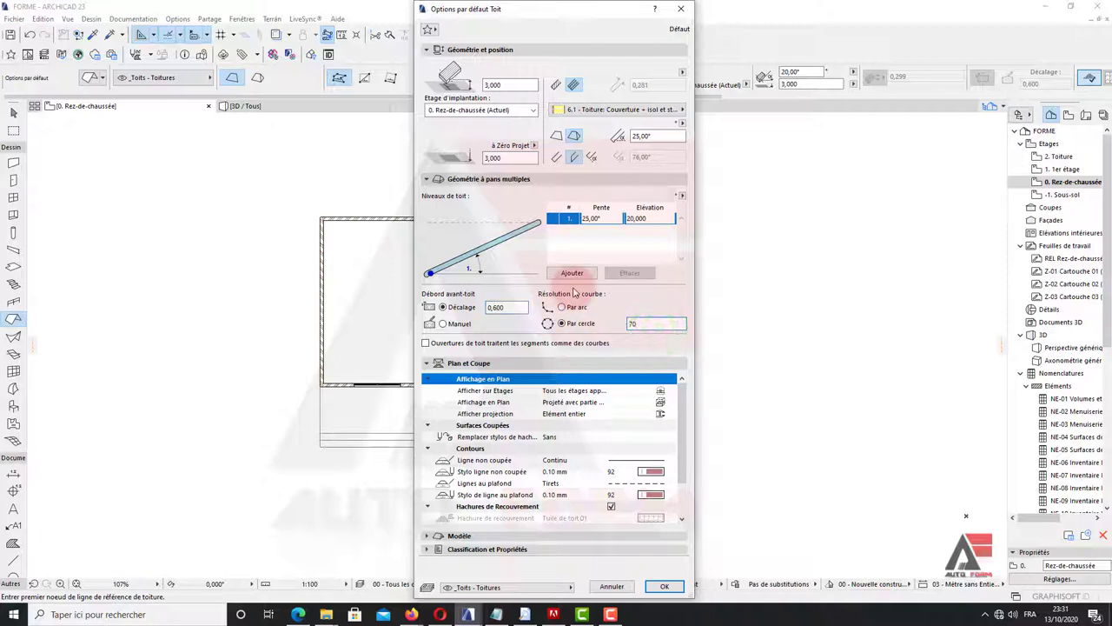
{"action": "left_click", "coordinate": [517, 320]}
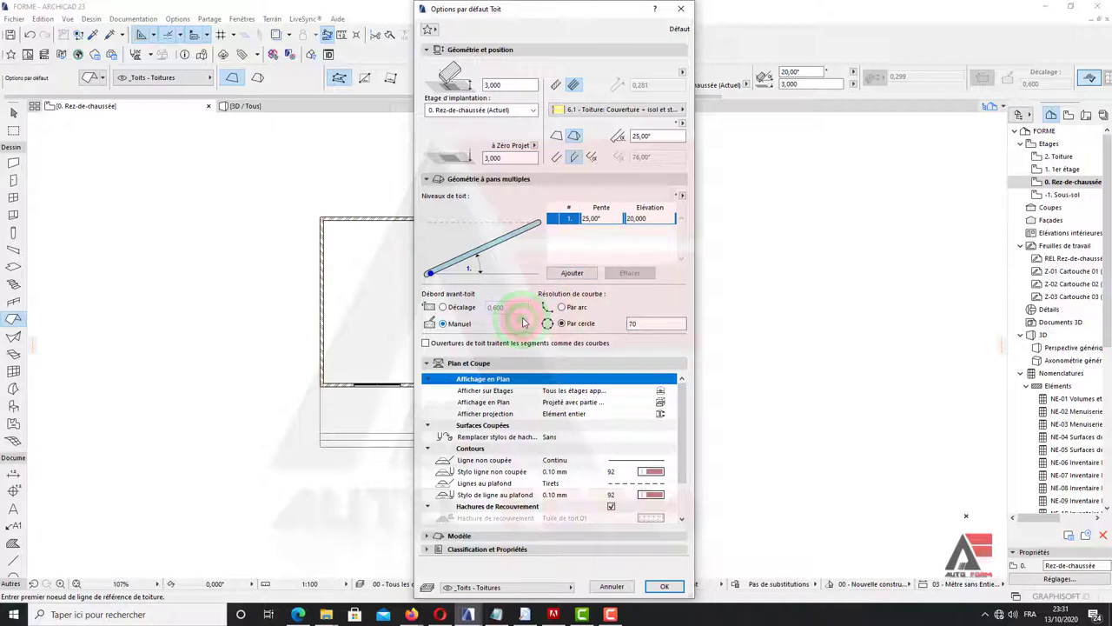
{"action": "left_click", "coordinate": [426, 179]}
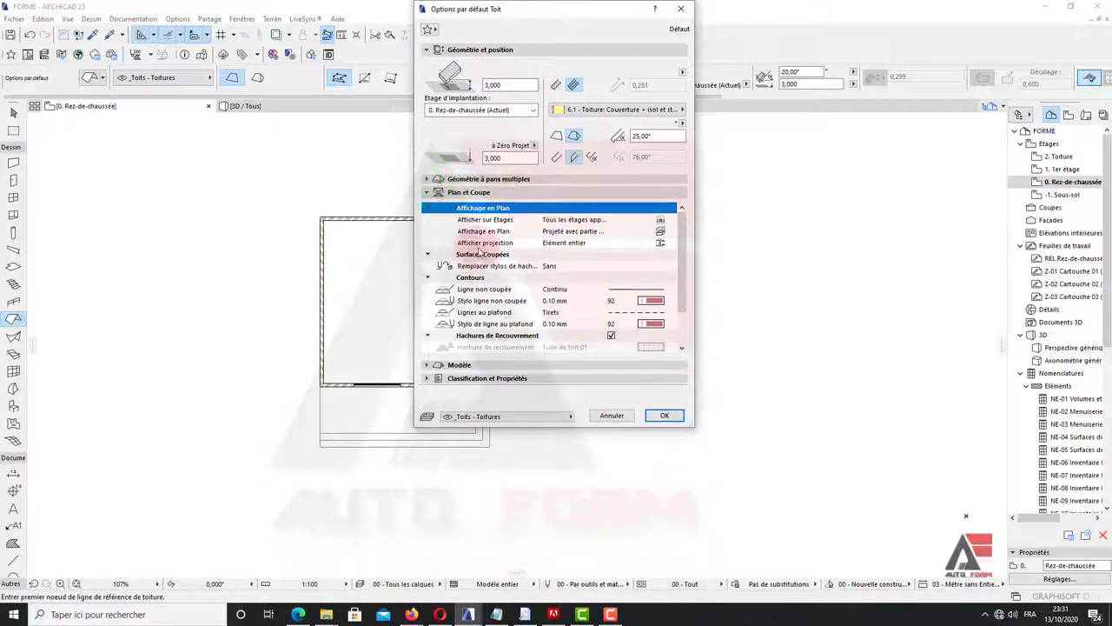
Step: Enlarge the roof settings dialog, keep the uncut contour line as Continu, and show the Model panel
{"action": "left_click_drag", "start_coordinate": [574, 427], "coordinate": [573, 524]}
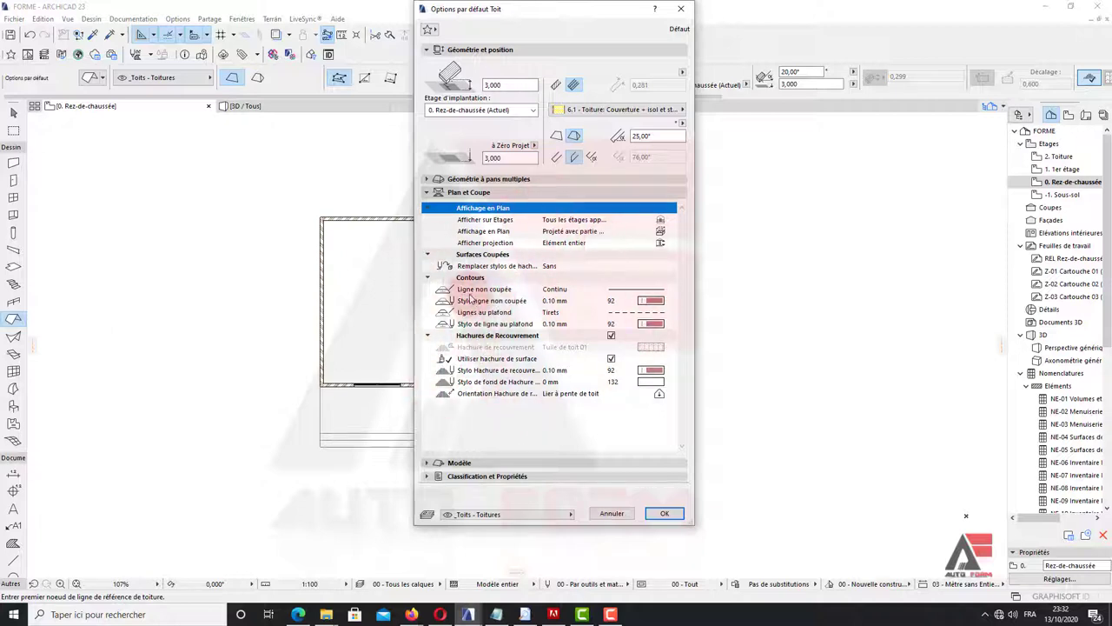
{"action": "left_click", "coordinate": [652, 298]}
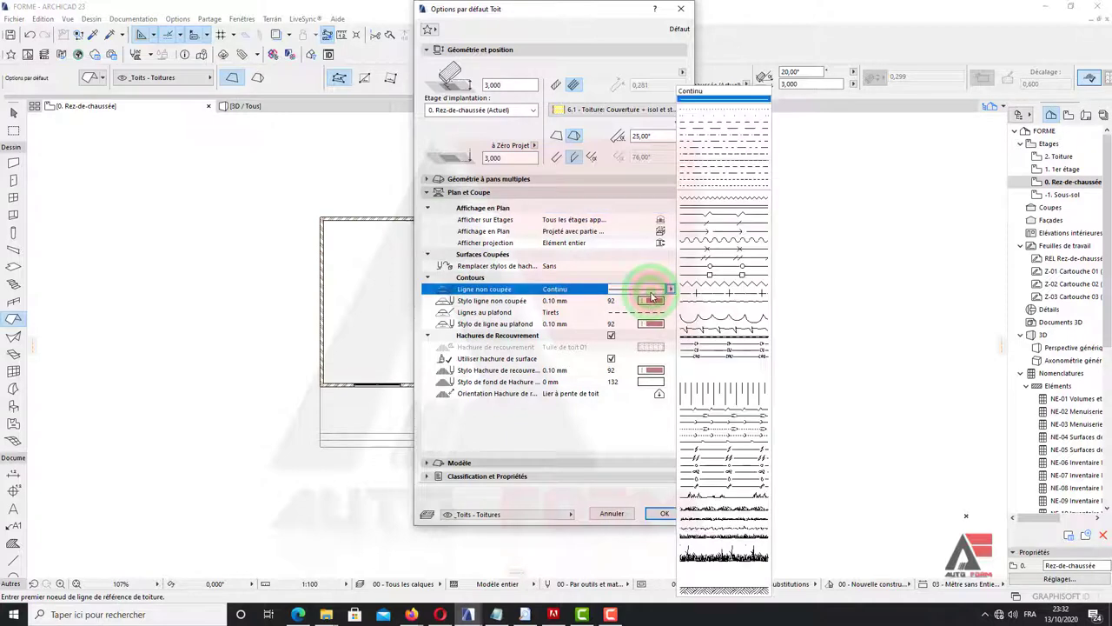
{"action": "left_click", "coordinate": [527, 428]}
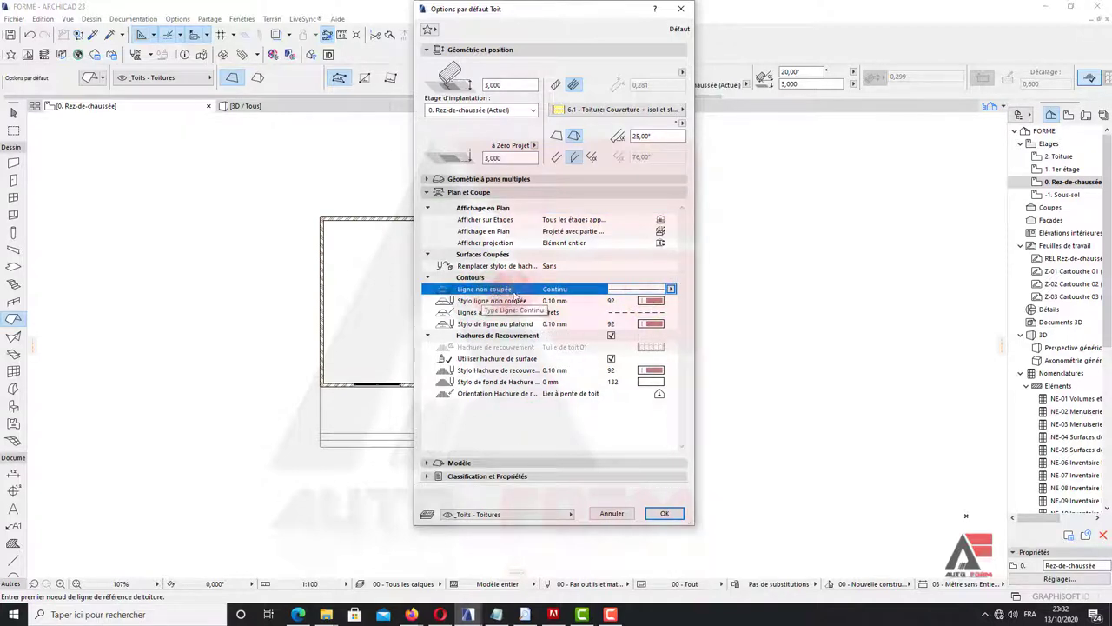
{"action": "left_click", "coordinate": [670, 288]}
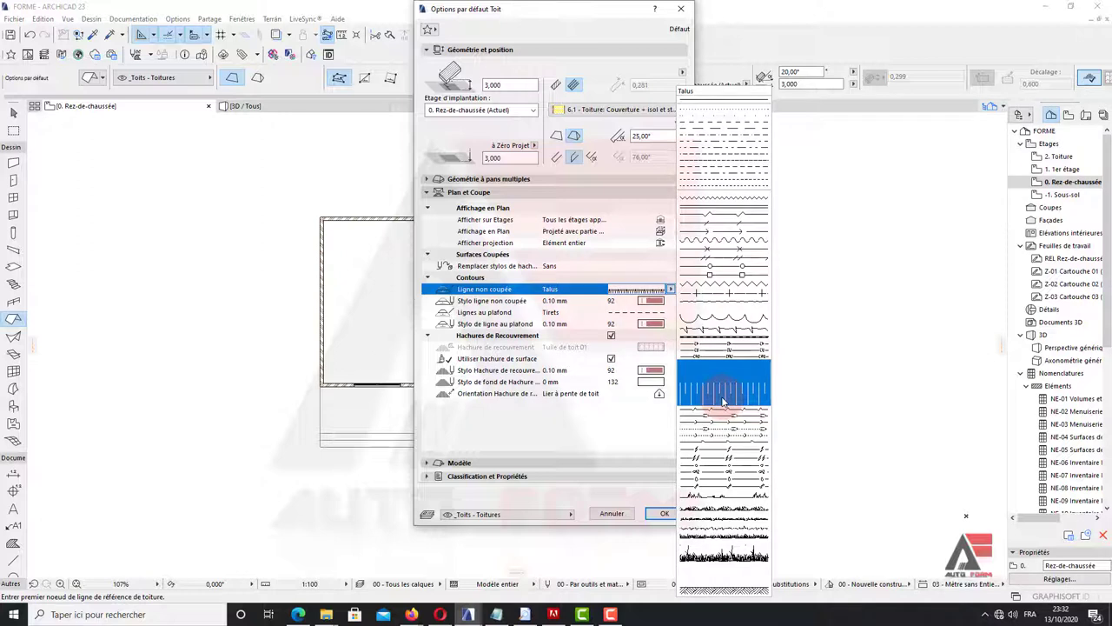
{"action": "left_click", "coordinate": [582, 421]}
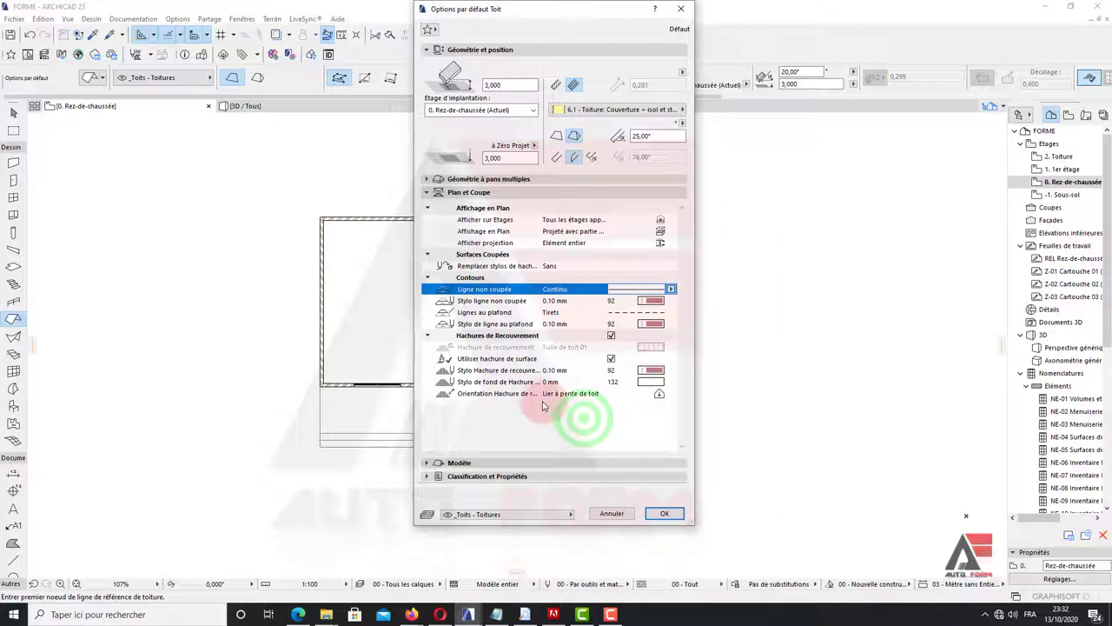
{"action": "left_click", "coordinate": [452, 464]}
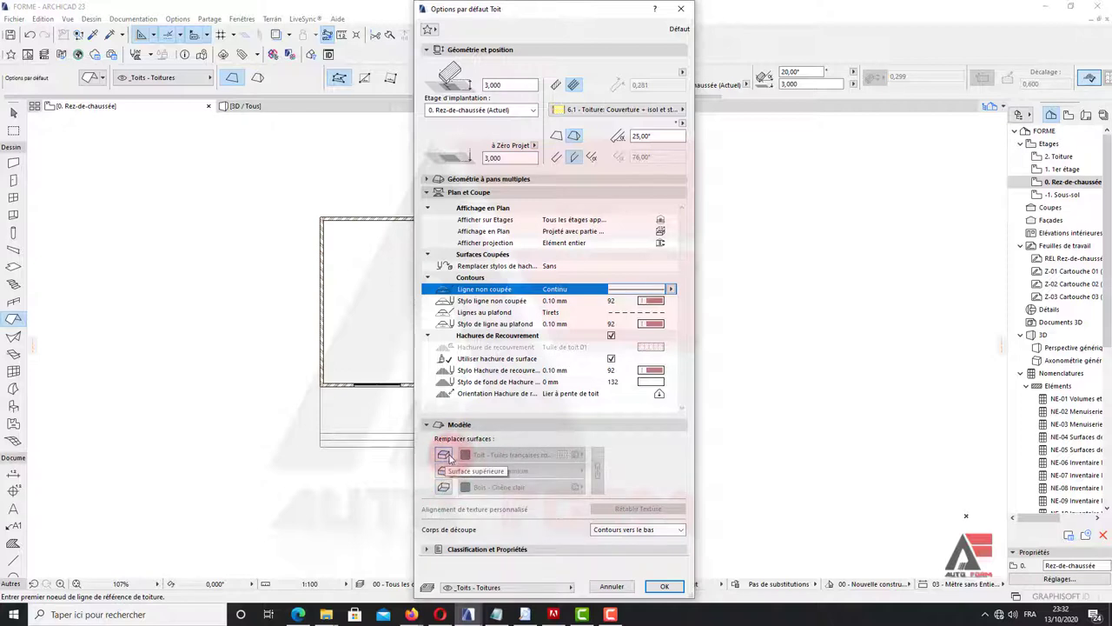
Step: Toggle the override checkboxes for the Toit, Métal and Bois roof surfaces
{"action": "left_click", "coordinate": [446, 457]}
{"action": "left_click", "coordinate": [444, 471]}
{"action": "left_click", "coordinate": [444, 486]}
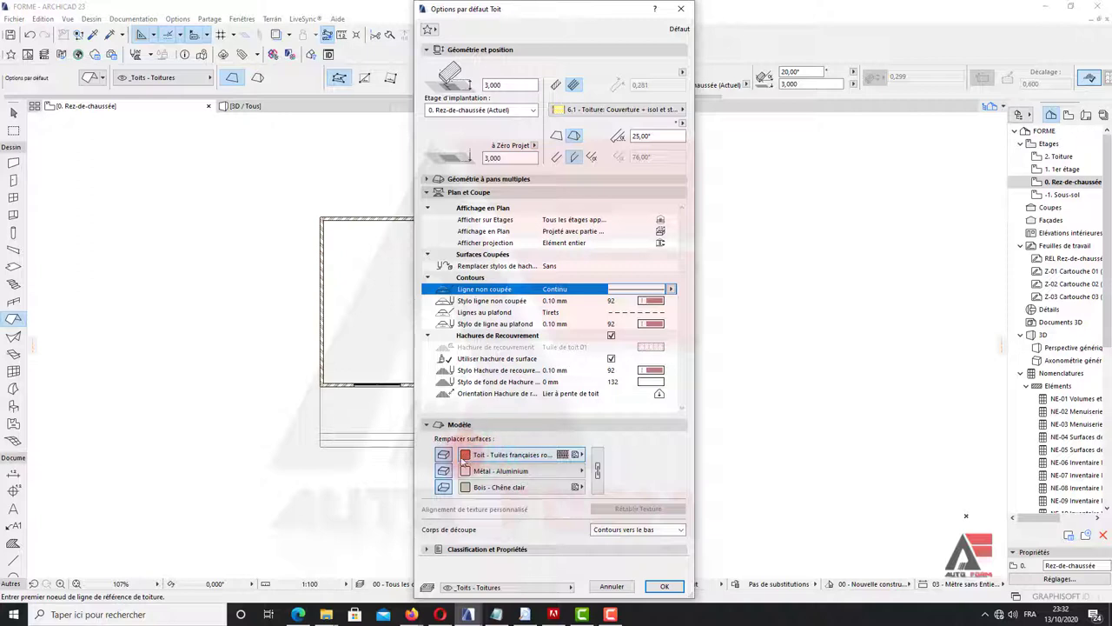
{"action": "left_click", "coordinate": [443, 454]}
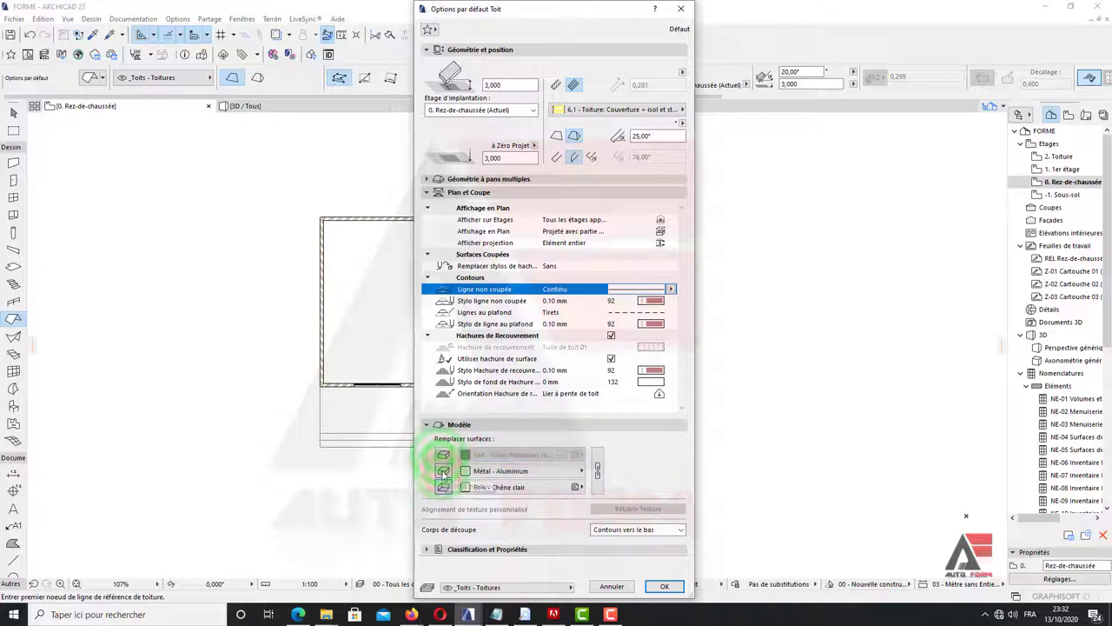
{"action": "left_click", "coordinate": [443, 470]}
{"action": "left_click", "coordinate": [443, 486]}
{"action": "left_click", "coordinate": [443, 453]}
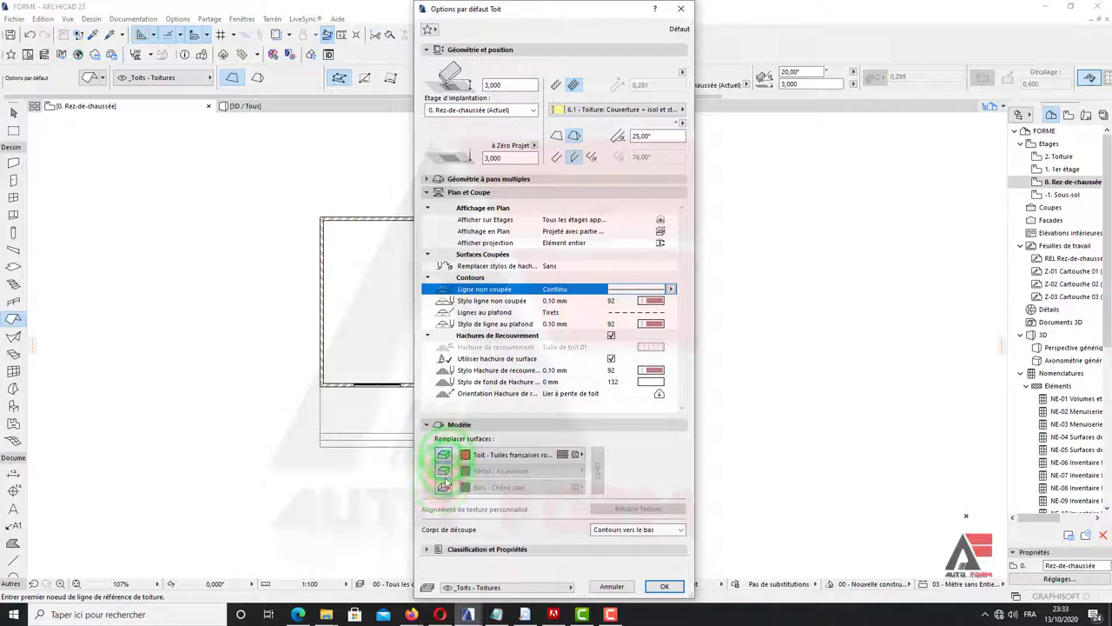
{"action": "left_click", "coordinate": [443, 470]}
{"action": "left_click", "coordinate": [443, 487]}
Step: Leave the surface materials unchanged, turn all overrides off, and confirm the roof defaults
{"action": "left_click", "coordinate": [576, 455]}
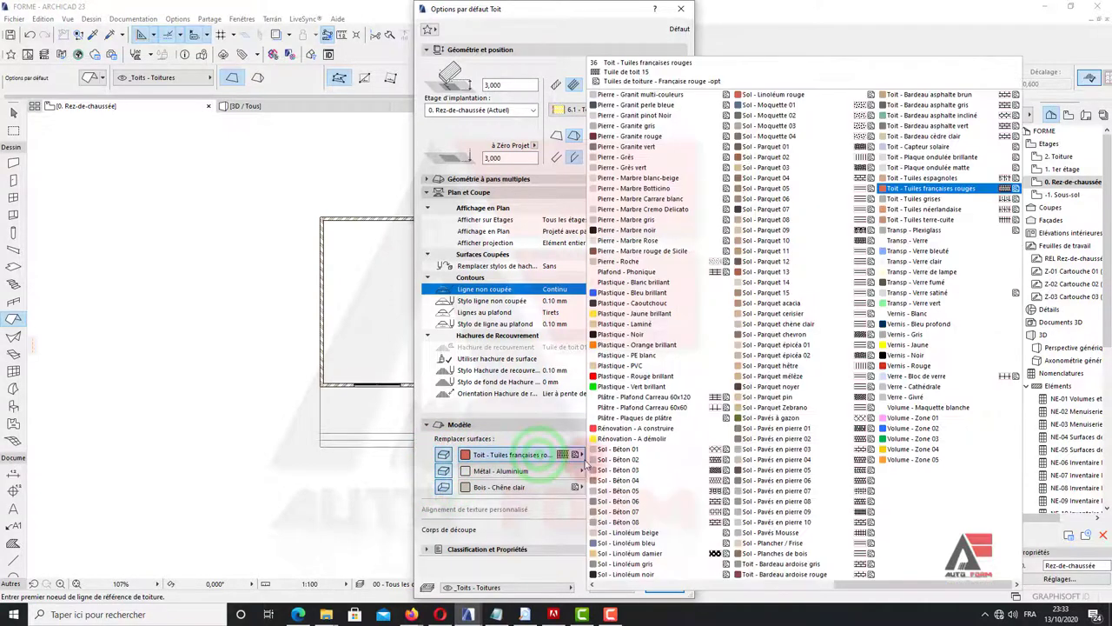
{"action": "left_click", "coordinate": [443, 455]}
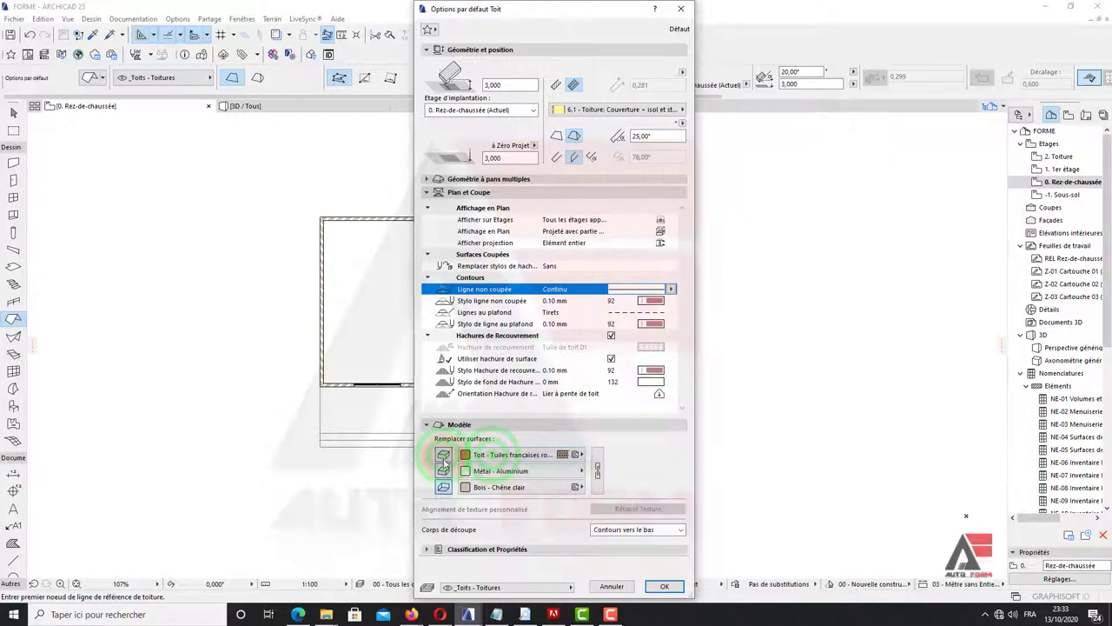
{"action": "left_click", "coordinate": [444, 470]}
{"action": "left_click", "coordinate": [444, 486]}
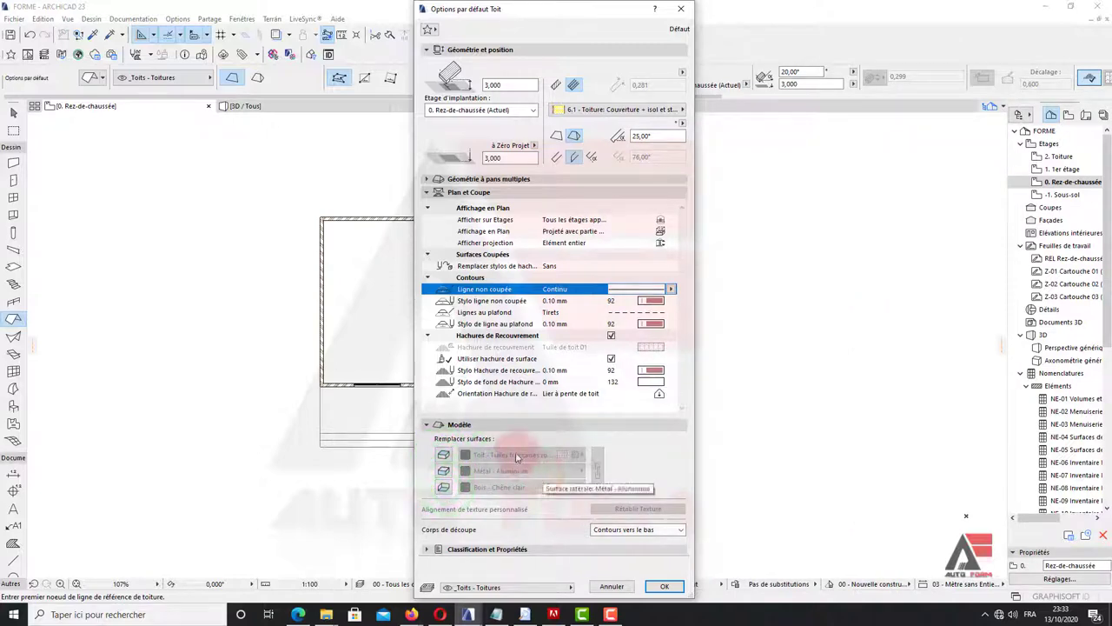
{"action": "left_click", "coordinate": [665, 586]}
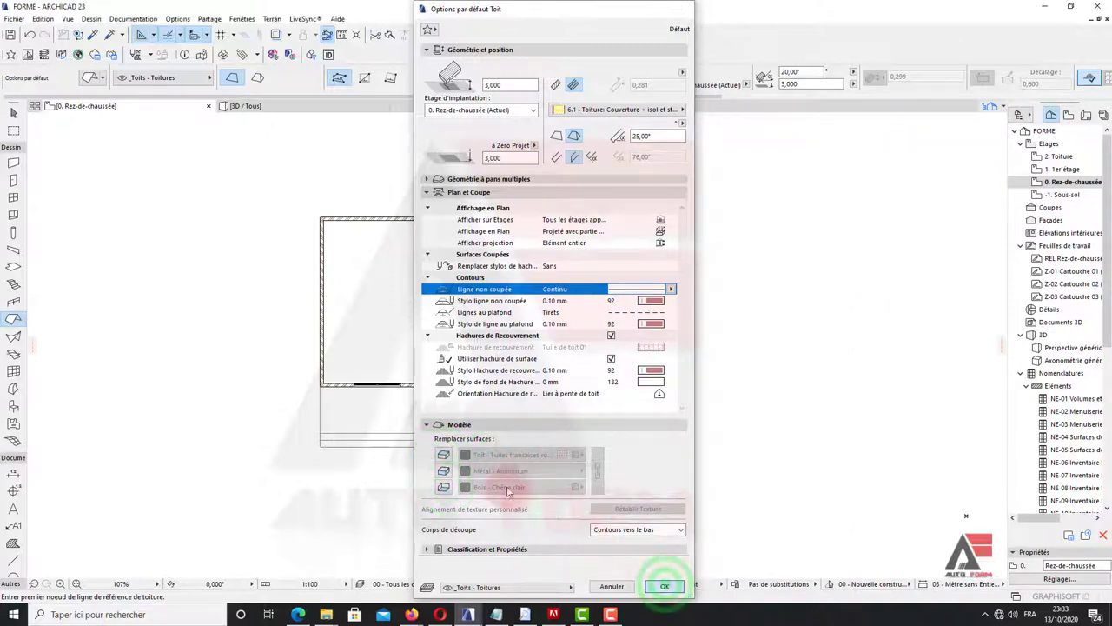
{"action": "scroll", "coordinate": [319, 186], "scroll_direction": "up", "scroll_amount": 3}
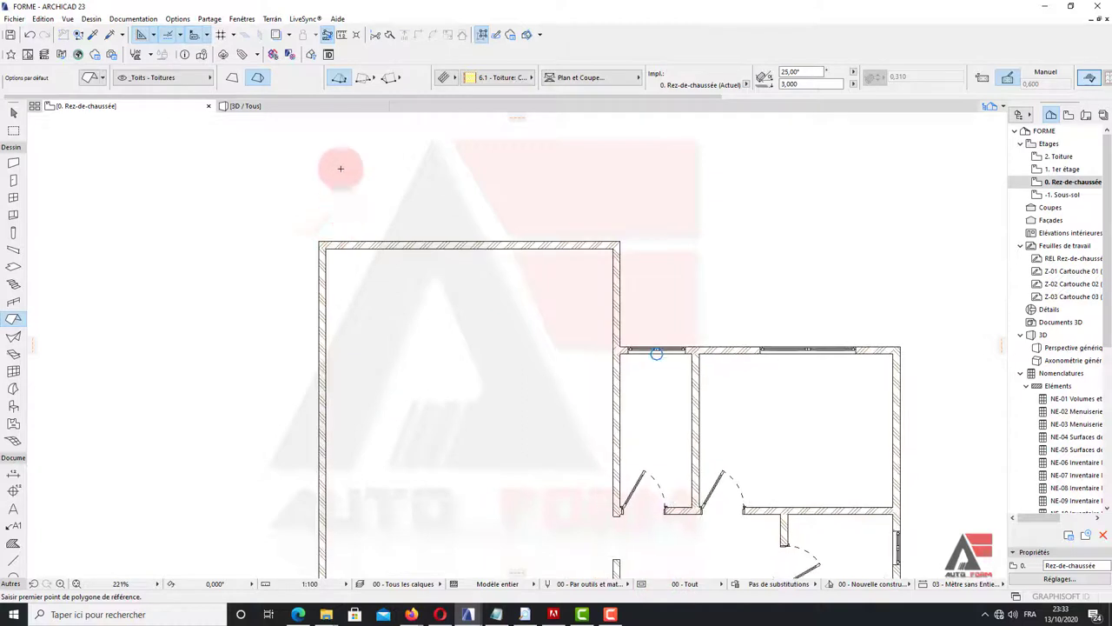
Step: With the multi-plane roof method, trace the roof outline around the wall and porch corners
{"action": "left_click", "coordinate": [340, 78]}
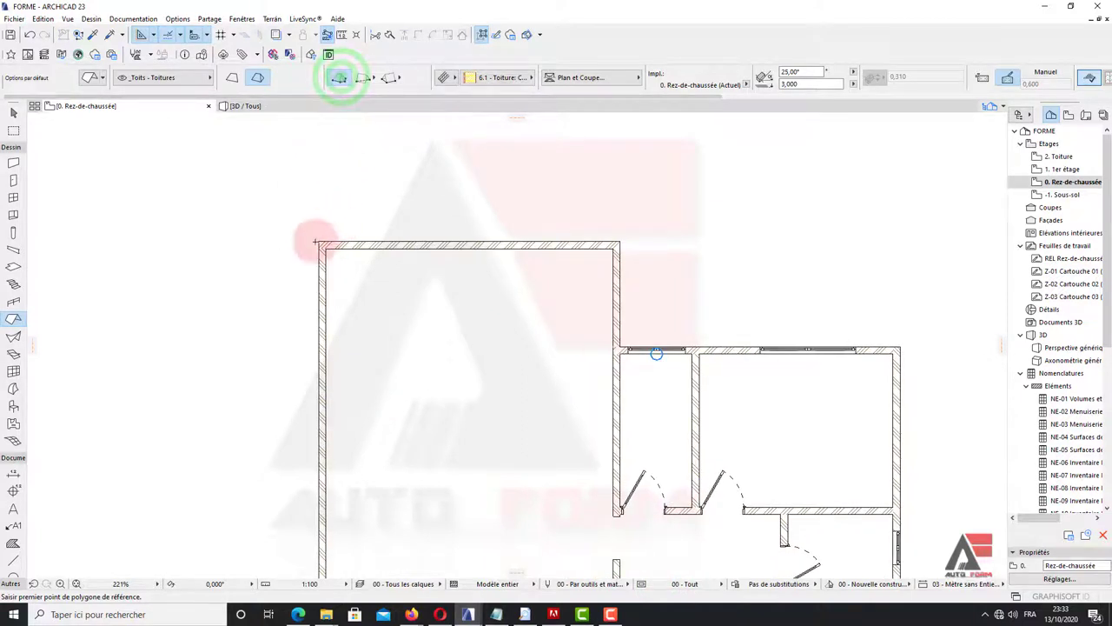
{"action": "left_click", "coordinate": [319, 241]}
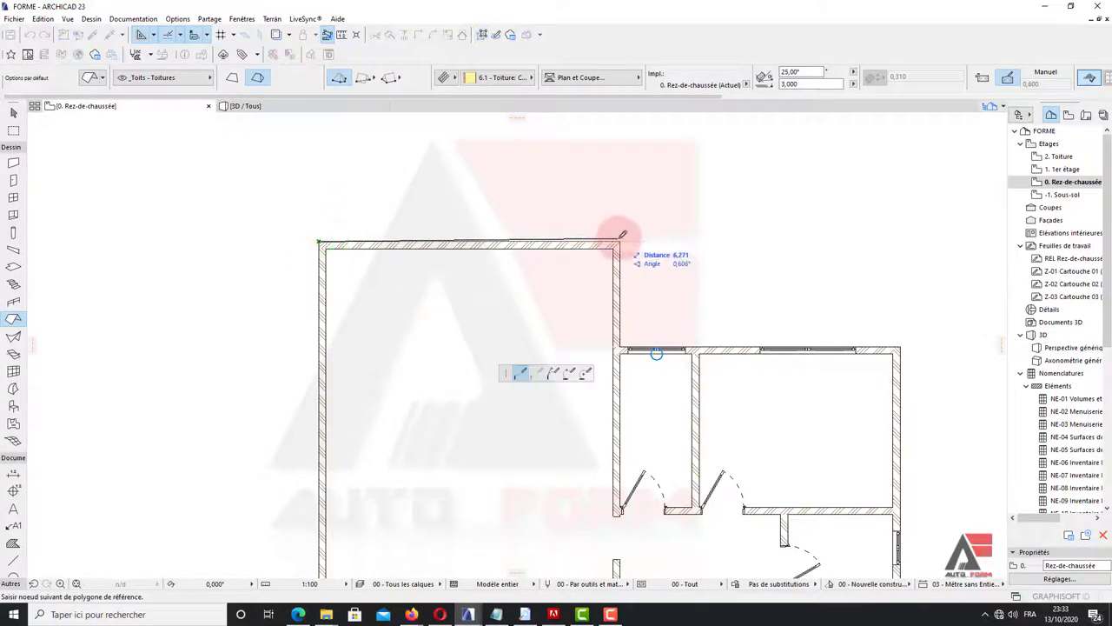
{"action": "left_click", "coordinate": [620, 244]}
{"action": "left_click", "coordinate": [619, 347]}
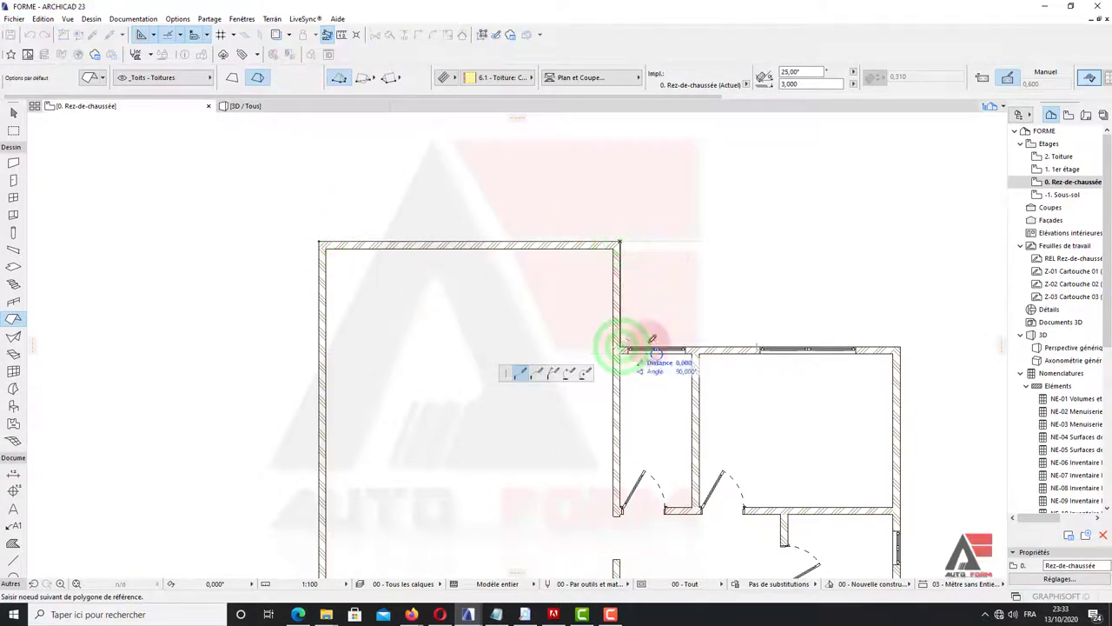
{"action": "left_click", "coordinate": [900, 348]}
{"action": "middle_click_drag", "start_coordinate": [900, 347], "coordinate": [755, 114]}
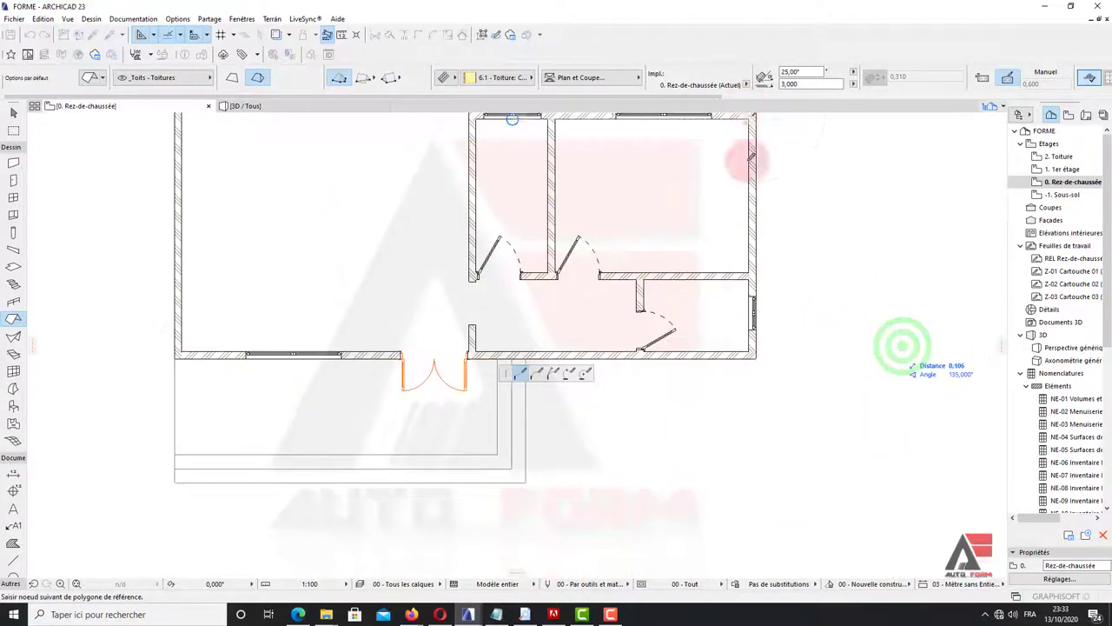
{"action": "left_click", "coordinate": [759, 355]}
{"action": "middle_click_drag", "start_coordinate": [819, 450], "coordinate": [886, 354]}
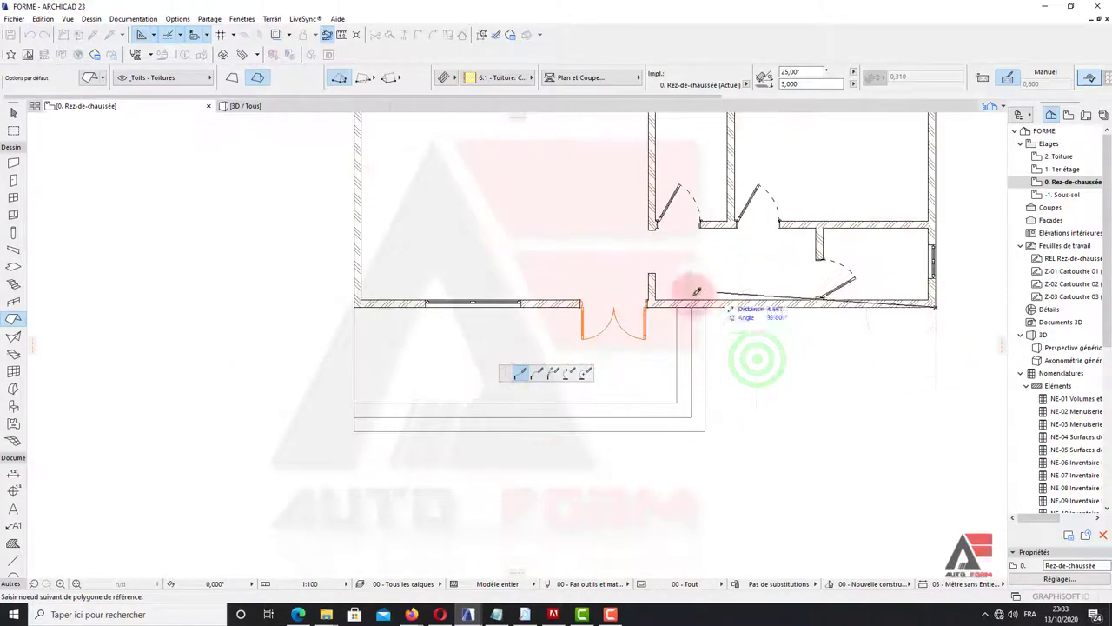
{"action": "left_click", "coordinate": [680, 304]}
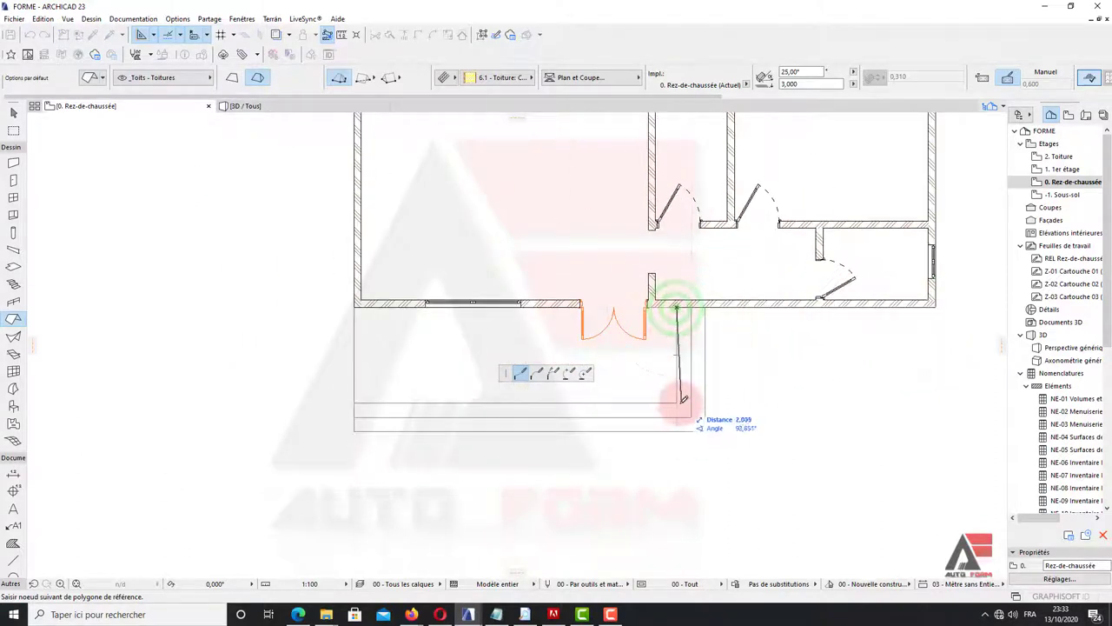
{"action": "left_click", "coordinate": [677, 403]}
{"action": "left_click", "coordinate": [357, 403]}
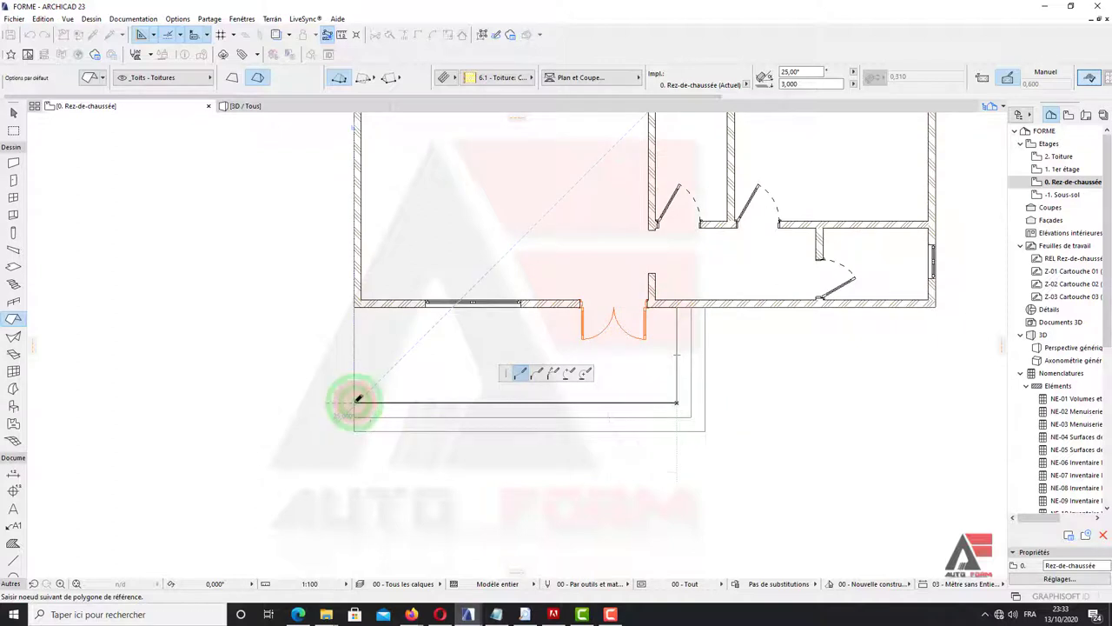
Step: Close the roof polygon at the starting corner and return to the Arrow tool
{"action": "scroll", "coordinate": [357, 402], "scroll_direction": "down", "scroll_amount": 2}
{"action": "middle_click_drag", "start_coordinate": [356, 402], "coordinate": [436, 354]}
{"action": "scroll", "coordinate": [436, 353], "scroll_direction": "up", "scroll_amount": 2}
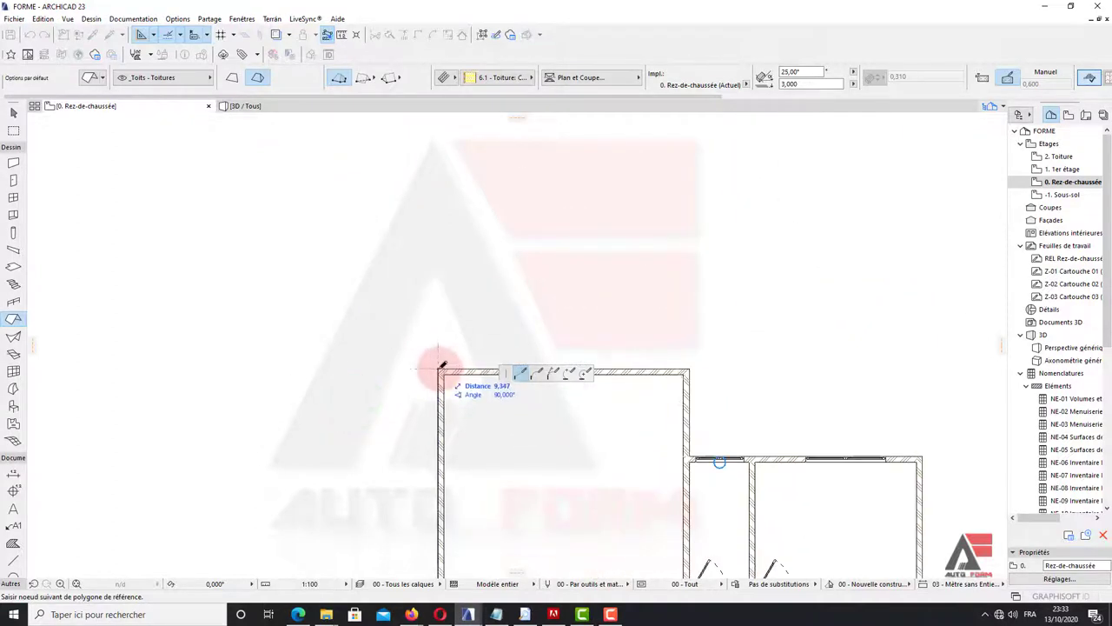
{"action": "left_click", "coordinate": [440, 367]}
{"action": "scroll", "coordinate": [486, 357], "scroll_direction": "down", "scroll_amount": 2}
{"action": "scroll", "coordinate": [508, 368], "scroll_direction": "down", "scroll_amount": 2}
{"action": "middle_click_drag", "start_coordinate": [509, 369], "coordinate": [526, 277]}
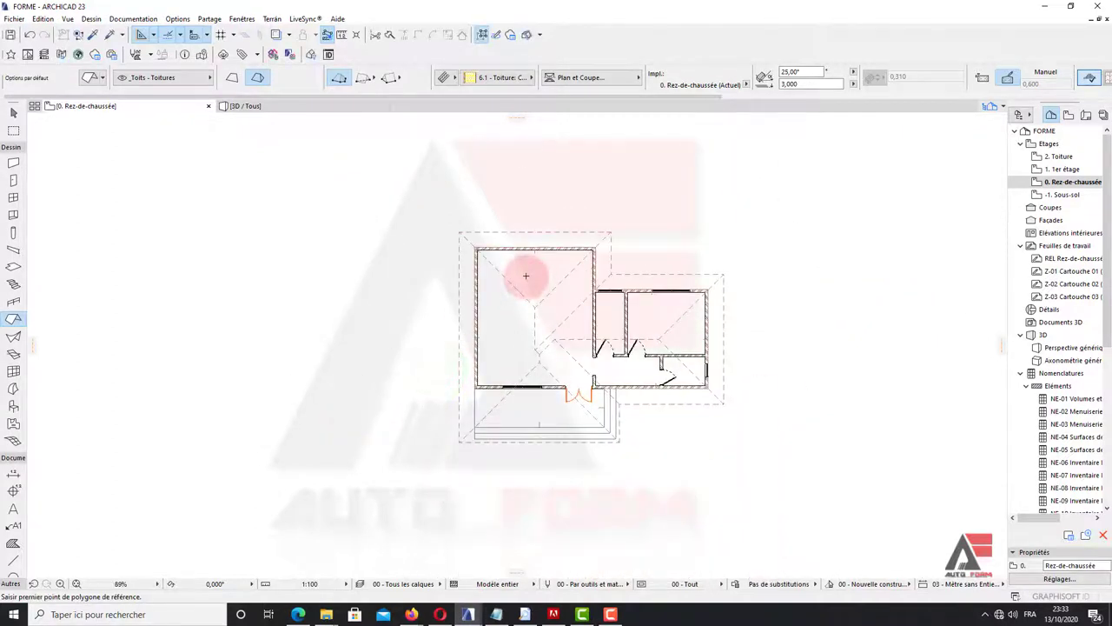
{"action": "key", "text": "Escape"}
{"action": "scroll", "coordinate": [614, 300], "scroll_direction": "up", "scroll_amount": 2}
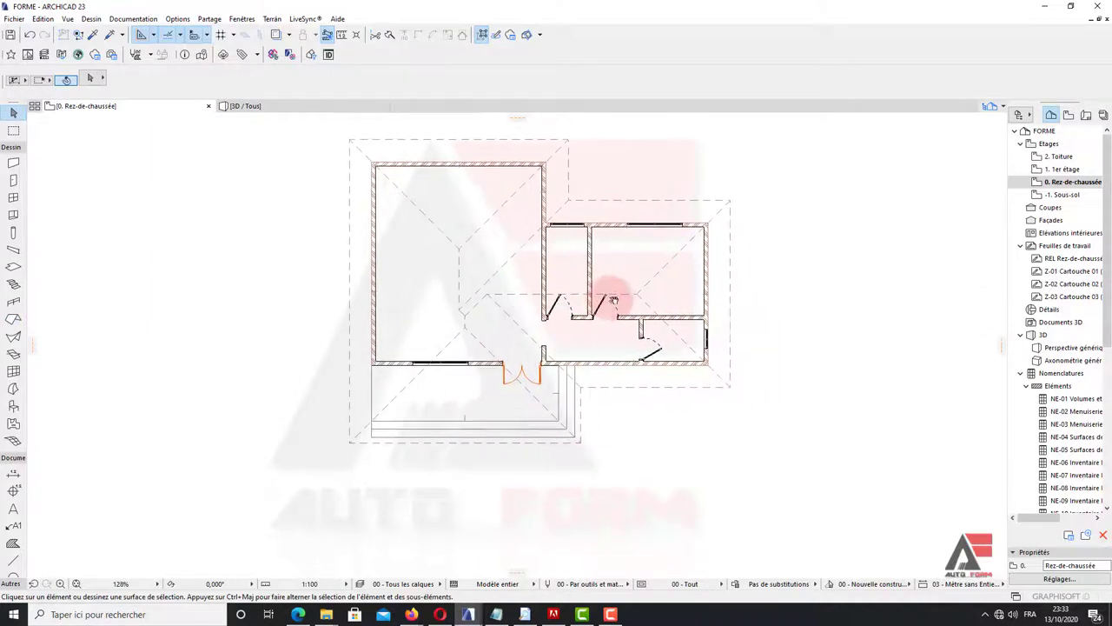
{"action": "middle_click_drag", "start_coordinate": [505, 294], "coordinate": [484, 323]}
{"action": "middle_click_drag", "start_coordinate": [472, 267], "coordinate": [484, 281]}
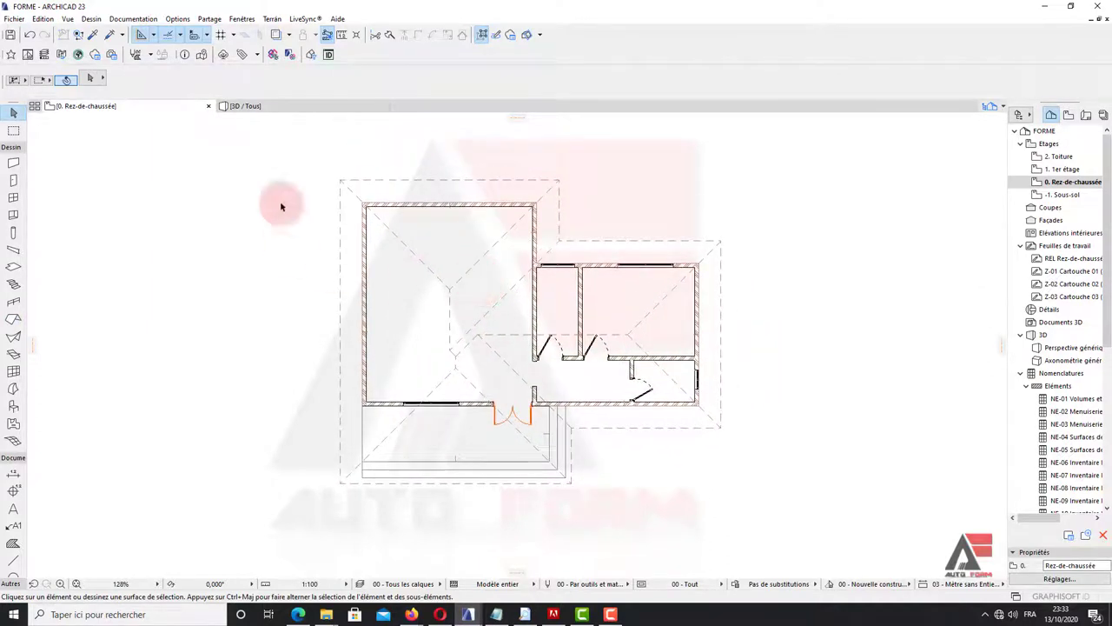
{"action": "middle_click_drag", "start_coordinate": [365, 279], "coordinate": [338, 302]}
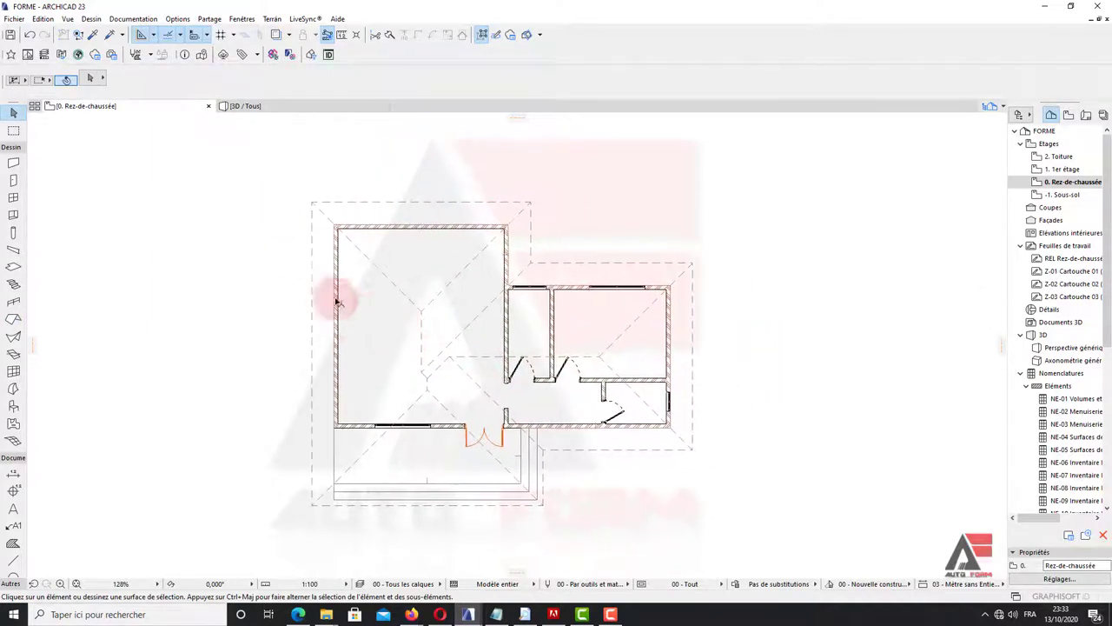
Step: In 3D, select the roof and raise its reference height from 3,000 to 3,200
{"action": "left_click", "coordinate": [250, 106]}
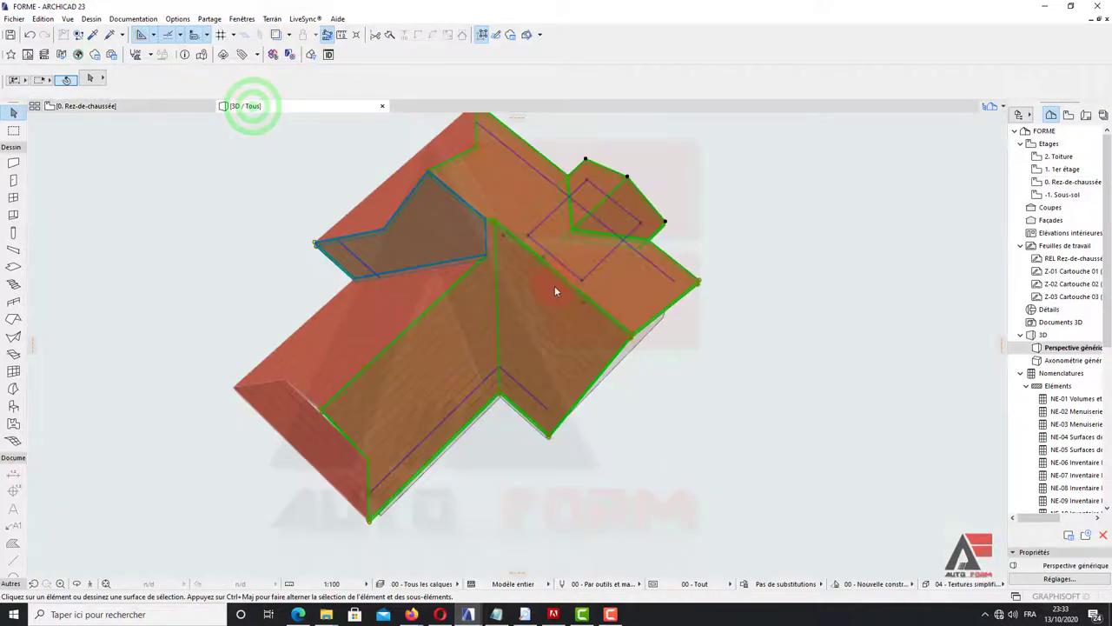
{"action": "mouse_move", "coordinate": [551, 336]}
{"action": "middle_mouse_down", "text": "shift"}
{"action": "mouse_move", "coordinate": [651, 347]}
{"action": "mouse_move", "coordinate": [615, 365]}
{"action": "mouse_move", "coordinate": [740, 311]}
{"action": "mouse_move", "coordinate": [739, 365]}
{"action": "mouse_move", "coordinate": [583, 313]}
{"action": "middle_mouse_up", "text": "shift"}
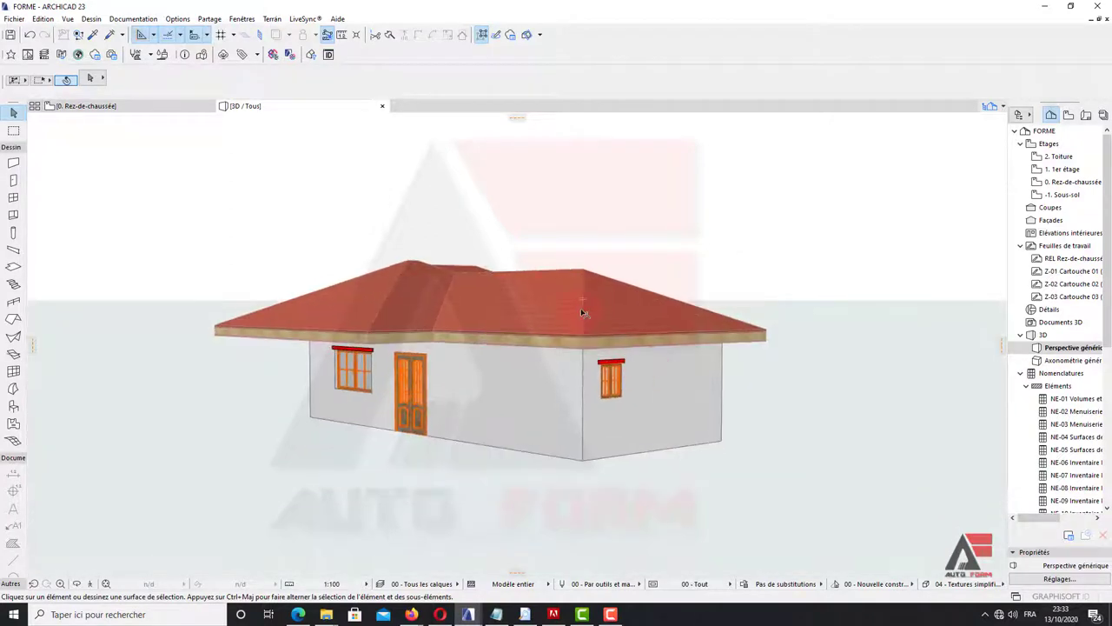
{"action": "left_click", "coordinate": [583, 313]}
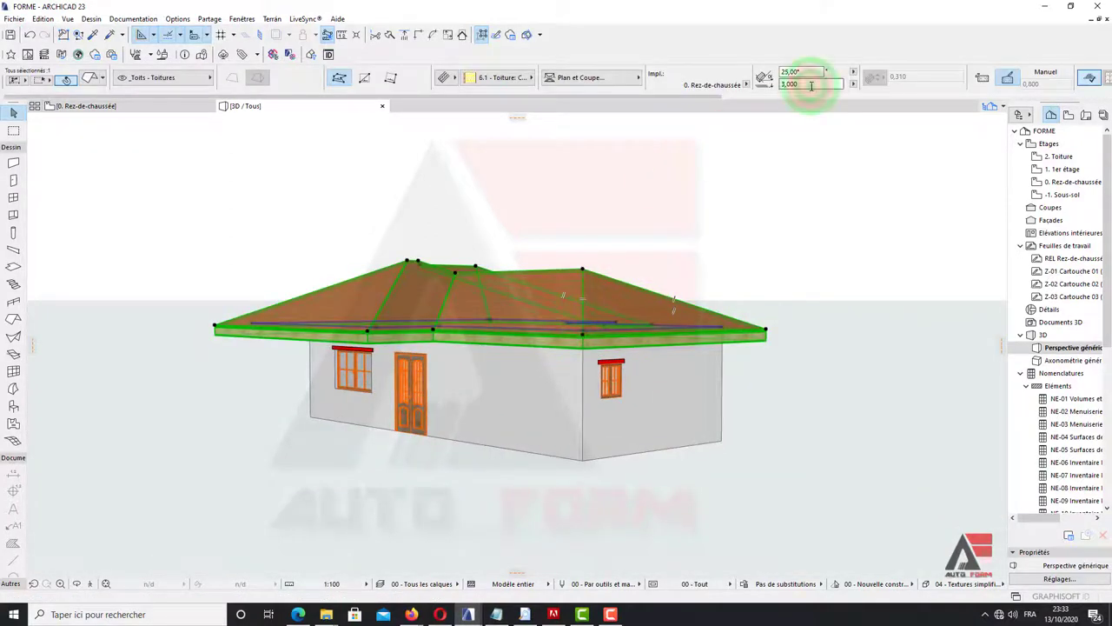
{"action": "left_click", "coordinate": [811, 85]}
{"action": "type", "text": "3,200"}
{"action": "key", "text": "Return"}
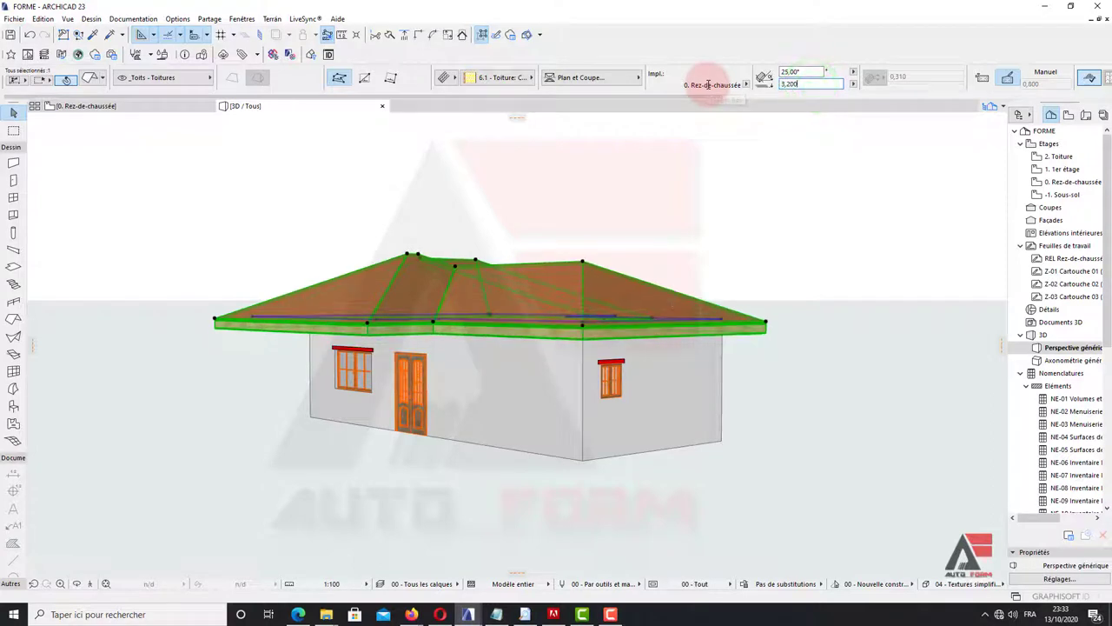
{"action": "mouse_move", "coordinate": [521, 352]}
{"action": "middle_mouse_down", "text": "shift"}
{"action": "mouse_move", "coordinate": [121, 333]}
{"action": "mouse_move", "coordinate": [169, 352]}
{"action": "middle_mouse_up", "text": "shift"}
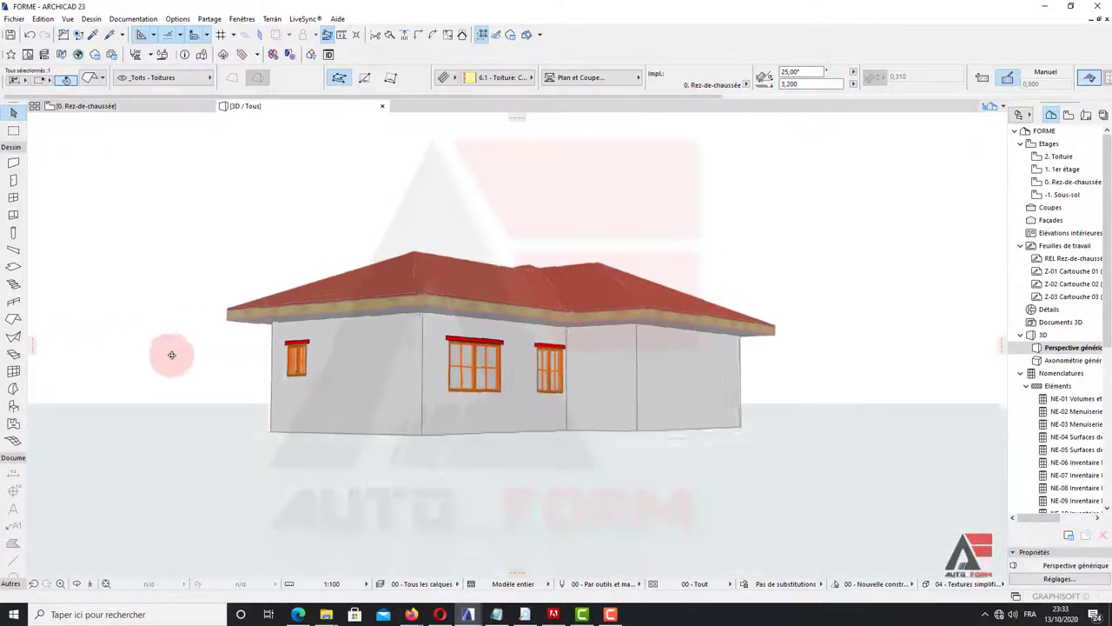
Step: Lower the roof height to 3,100, check it in 3D, and go back to the ground-floor plan
{"action": "left_click", "coordinate": [820, 85]}
{"action": "double_click", "coordinate": [821, 85]}
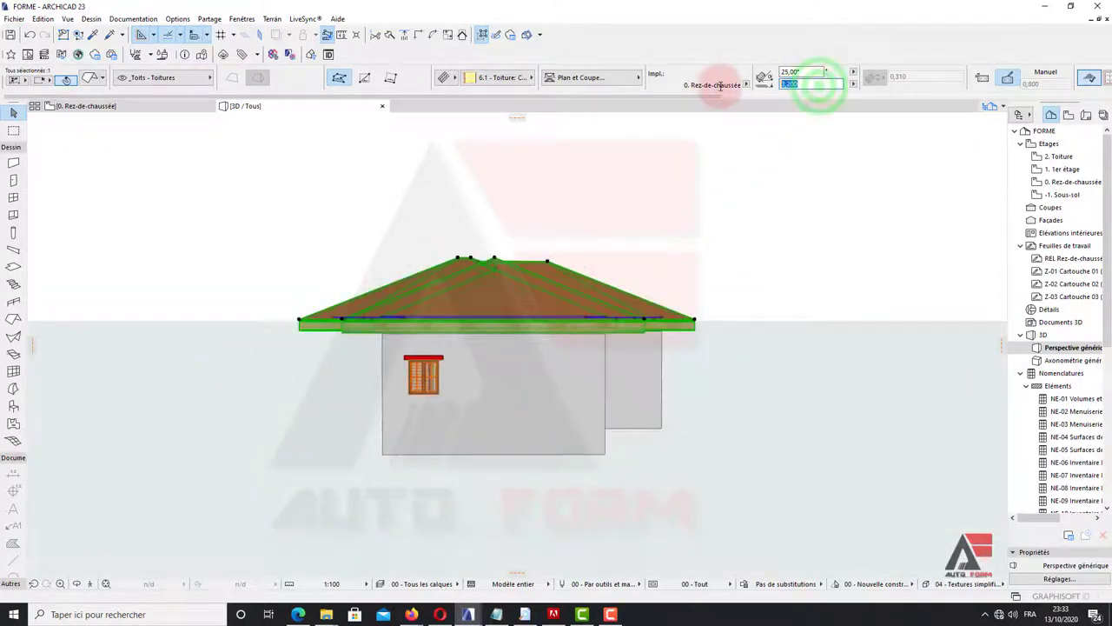
{"action": "type", "text": "3,1"}
{"action": "left_click", "coordinate": [720, 86]}
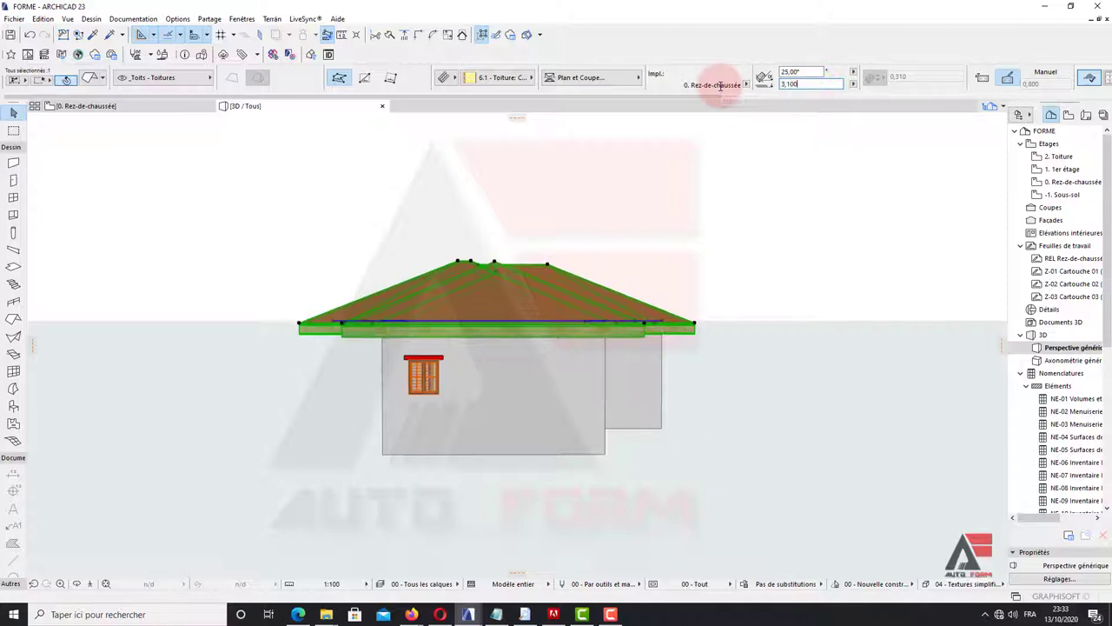
{"action": "middle_click_drag", "start_coordinate": [310, 442], "coordinate": [532, 327], "text": "shift"}
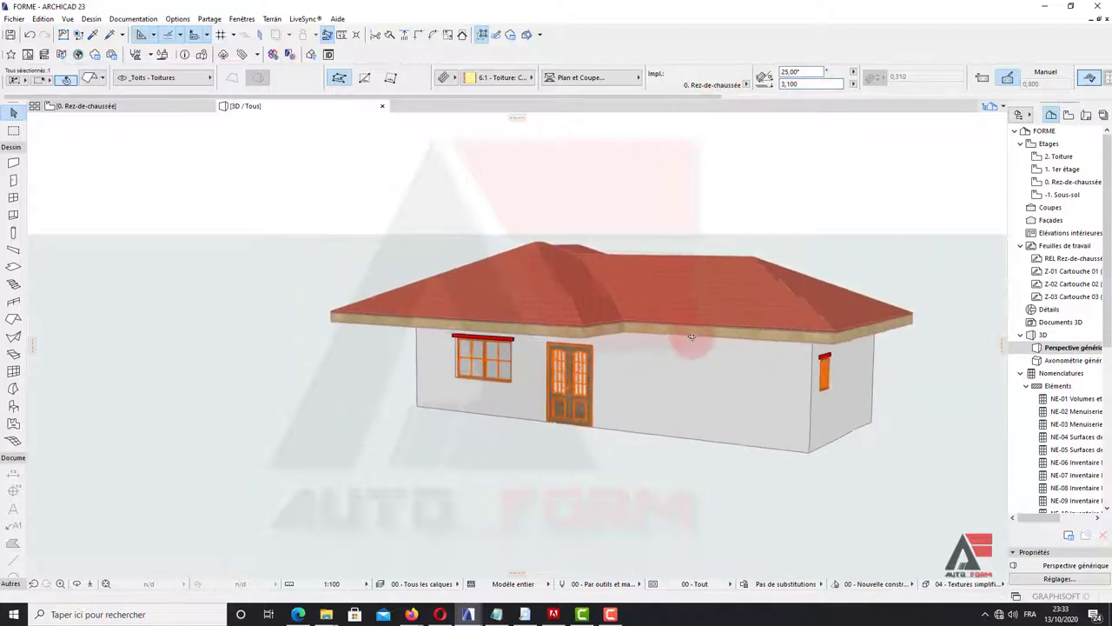
{"action": "middle_click_drag", "start_coordinate": [756, 340], "coordinate": [563, 386], "text": "shift"}
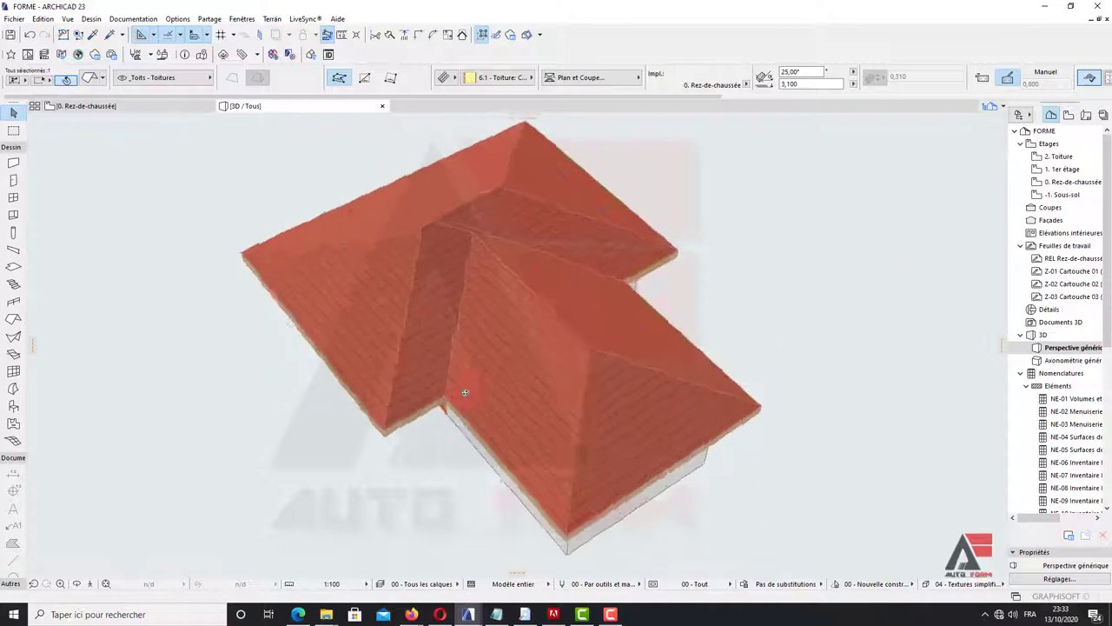
{"action": "left_click", "coordinate": [455, 385]}
{"action": "left_click", "coordinate": [87, 106]}
{"action": "left_click", "coordinate": [741, 176]}
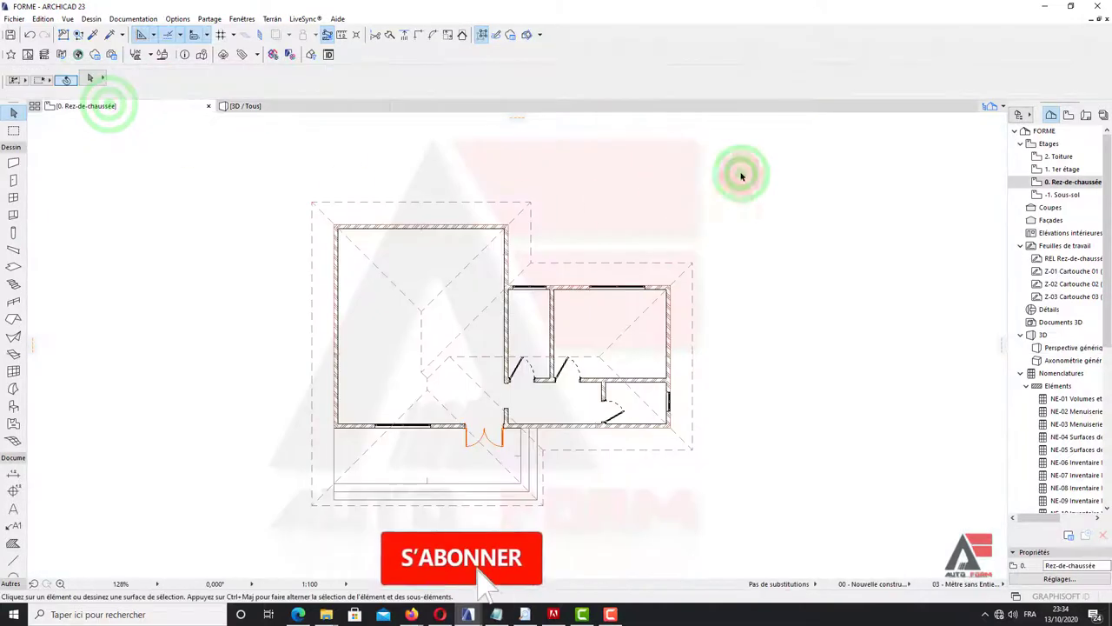
Step: Select the main multi-plane roof and split it into single-plane roofs, accepting 'Diviser quand même'
{"action": "left_click", "coordinate": [817, 283]}
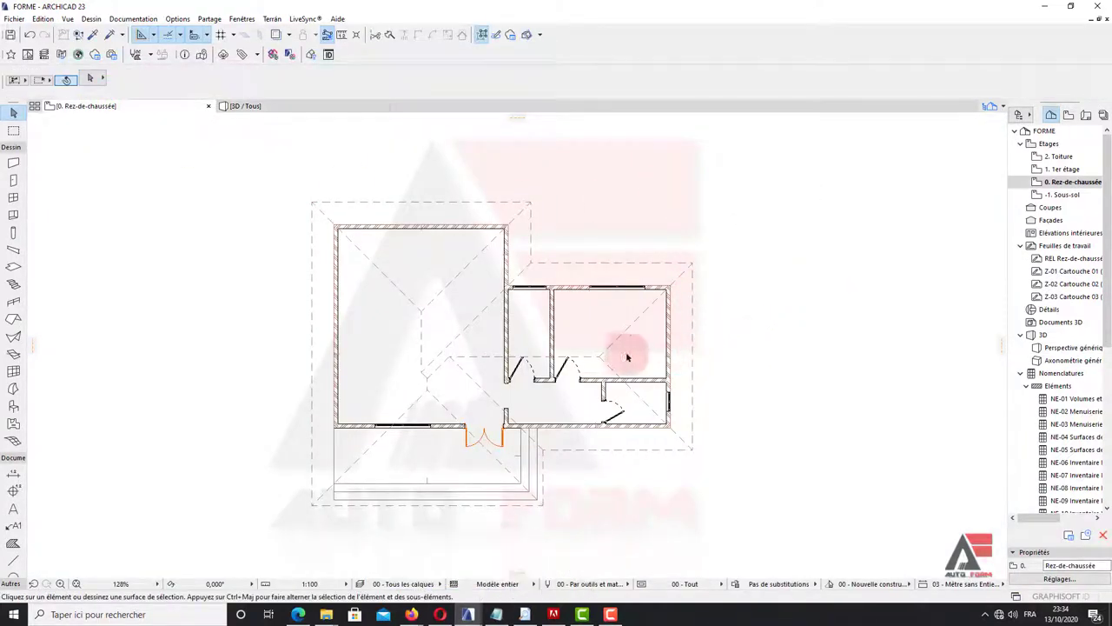
{"action": "middle_click_drag", "start_coordinate": [617, 350], "coordinate": [665, 314]}
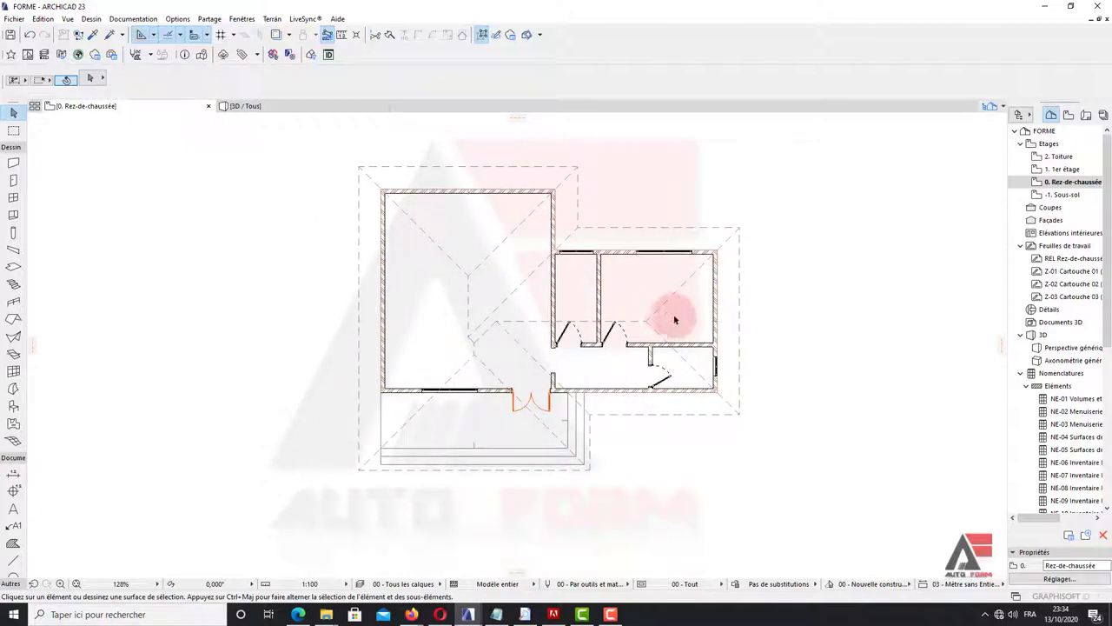
{"action": "left_click", "coordinate": [650, 324]}
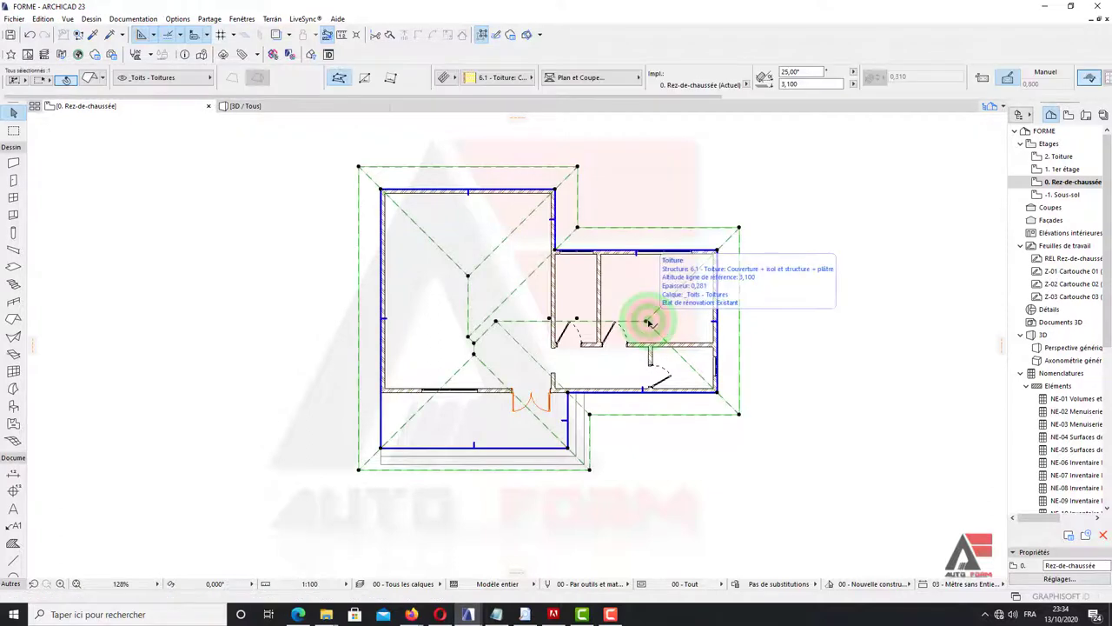
{"action": "right_click", "coordinate": [647, 323]}
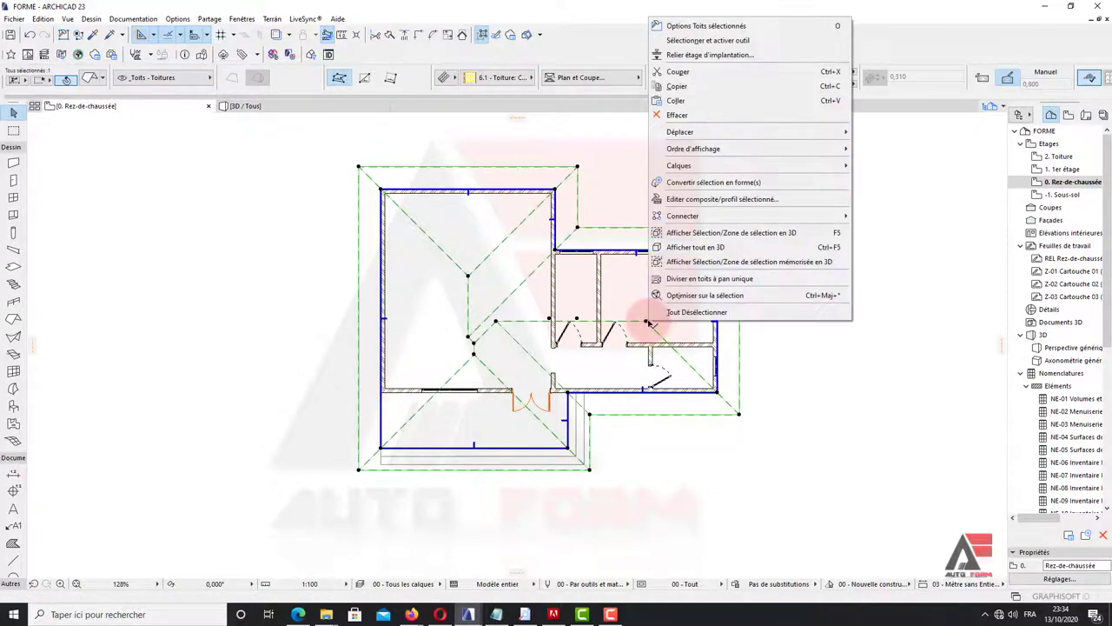
{"action": "left_click", "coordinate": [724, 280]}
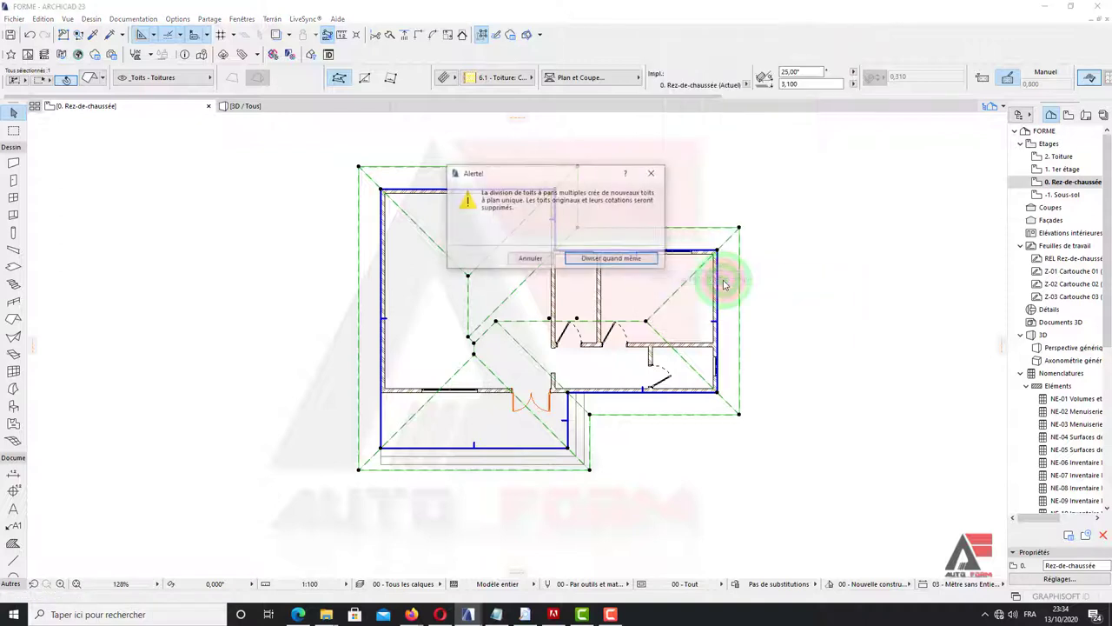
{"action": "left_click", "coordinate": [626, 260]}
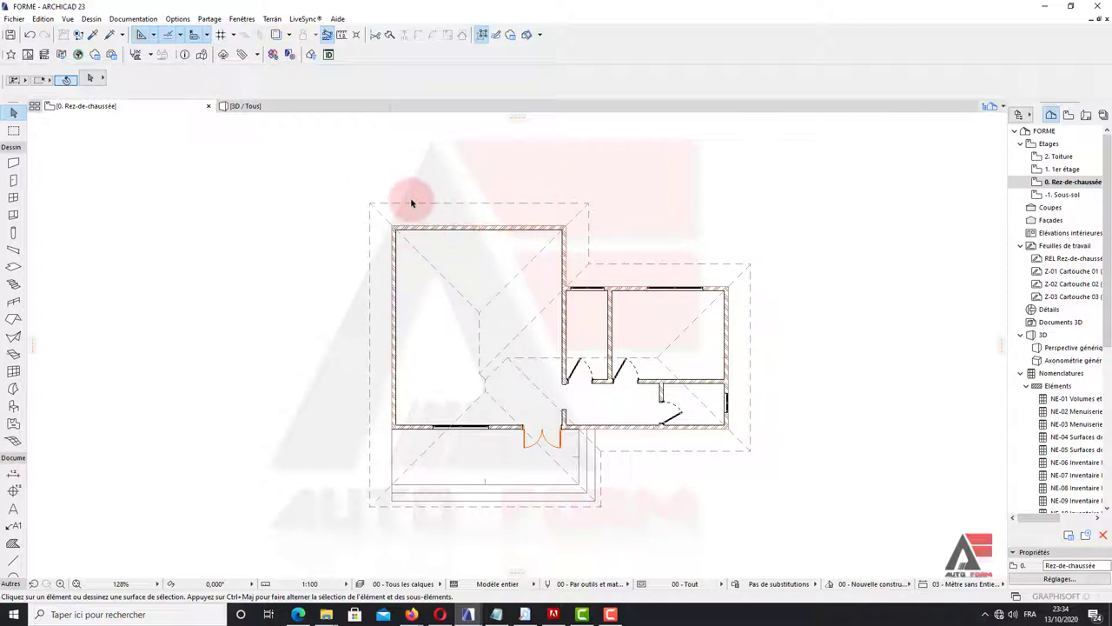
Step: Check the left, porch, right and right-wing roof planes in plan, then view the house in '3D / Tous'
{"action": "scroll", "coordinate": [443, 218], "scroll_direction": "up", "scroll_amount": 3}
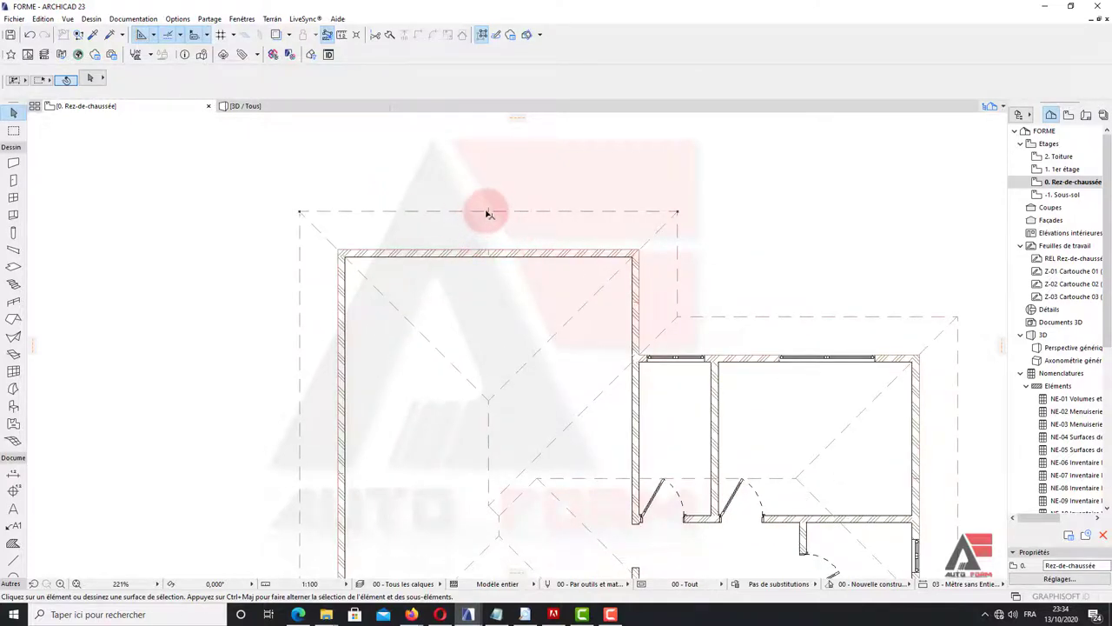
{"action": "scroll", "coordinate": [487, 213], "scroll_direction": "down", "scroll_amount": 3}
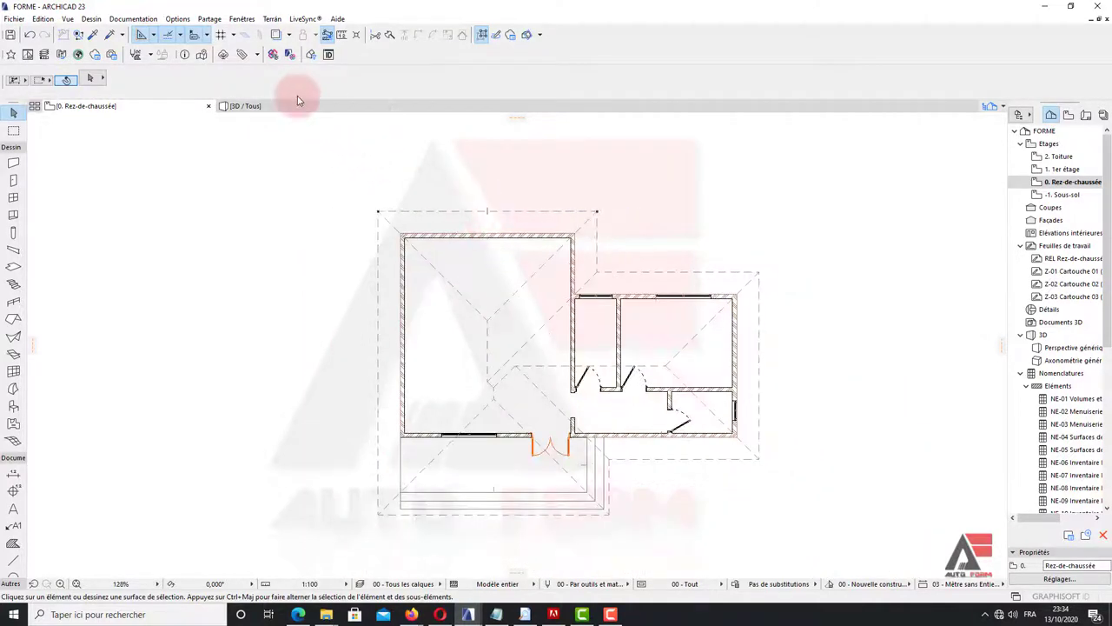
{"action": "left_click", "coordinate": [510, 213]}
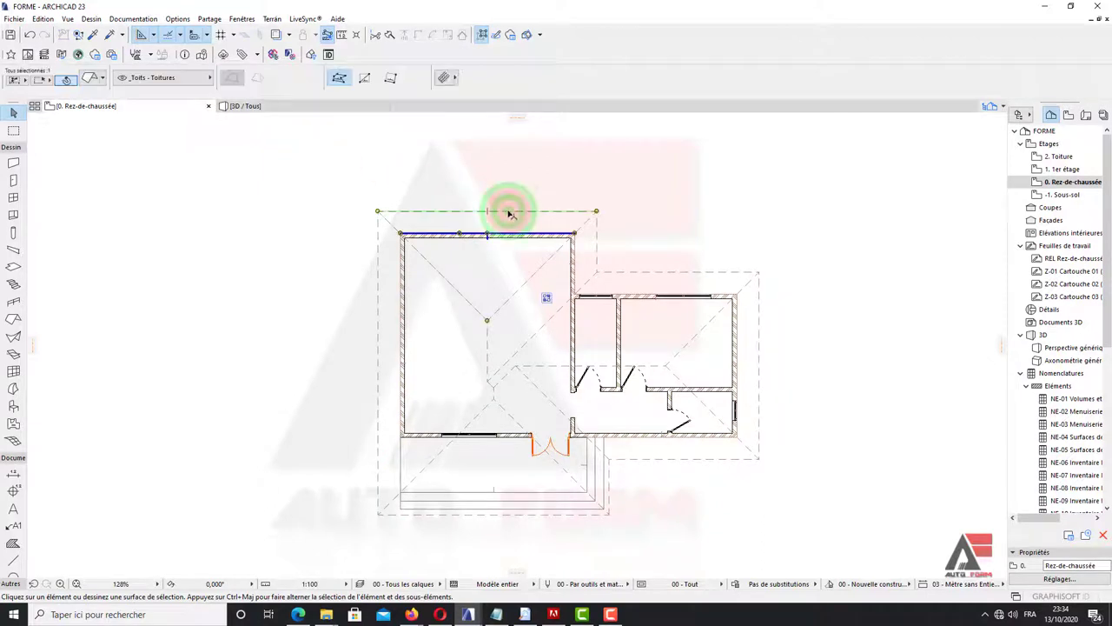
{"action": "left_click", "coordinate": [377, 278]}
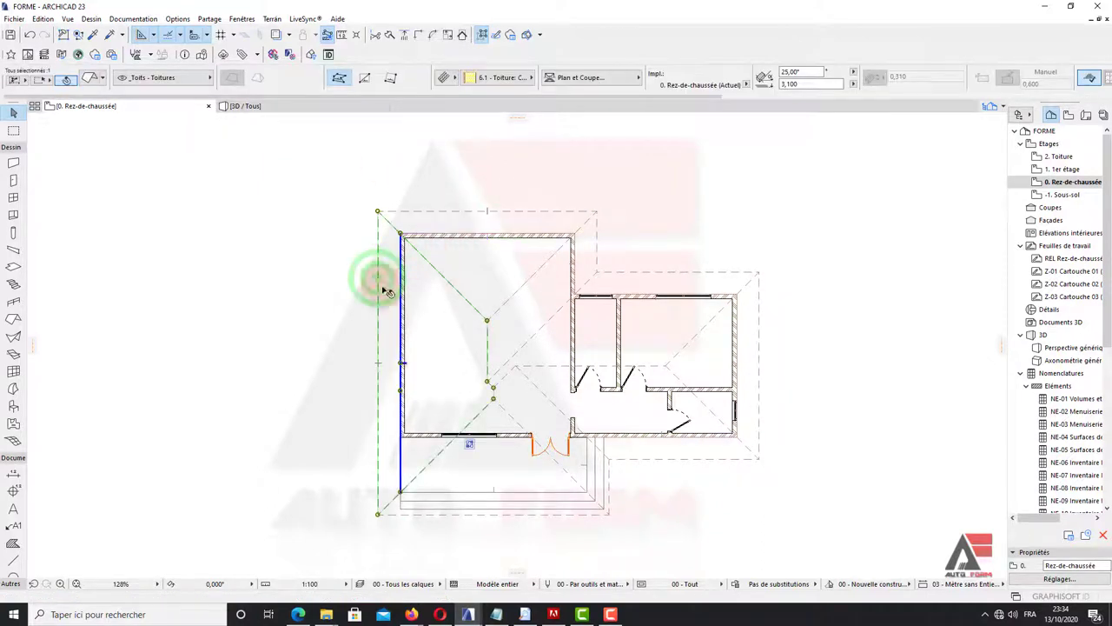
{"action": "left_click", "coordinate": [493, 515]}
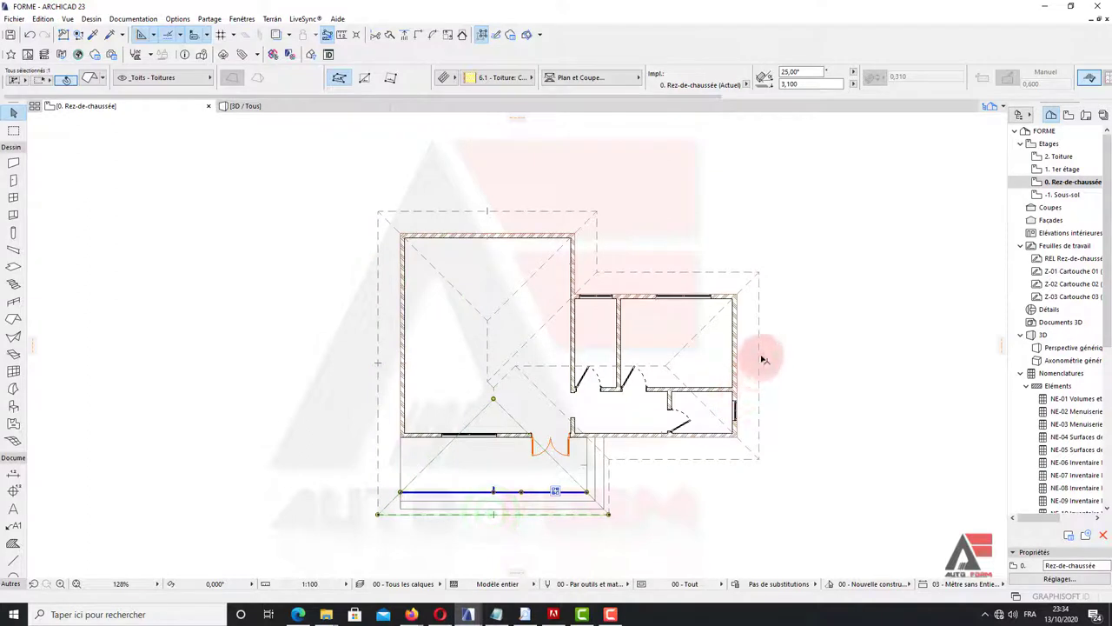
{"action": "left_click", "coordinate": [759, 356]}
{"action": "left_click", "coordinate": [679, 278]}
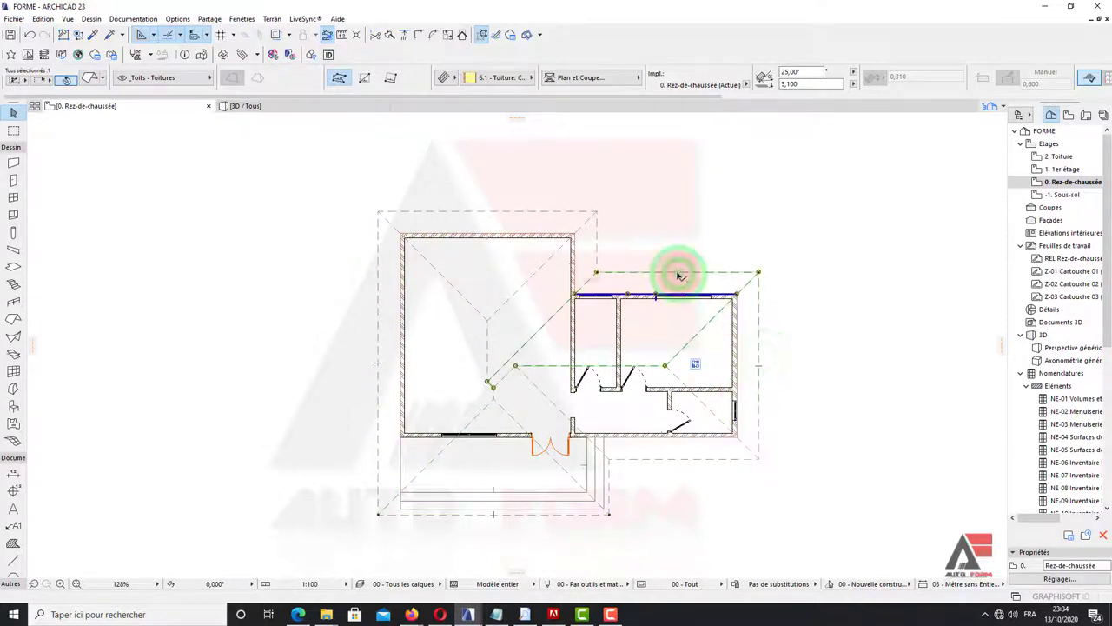
{"action": "left_click", "coordinate": [508, 212]}
{"action": "left_click", "coordinate": [524, 181]}
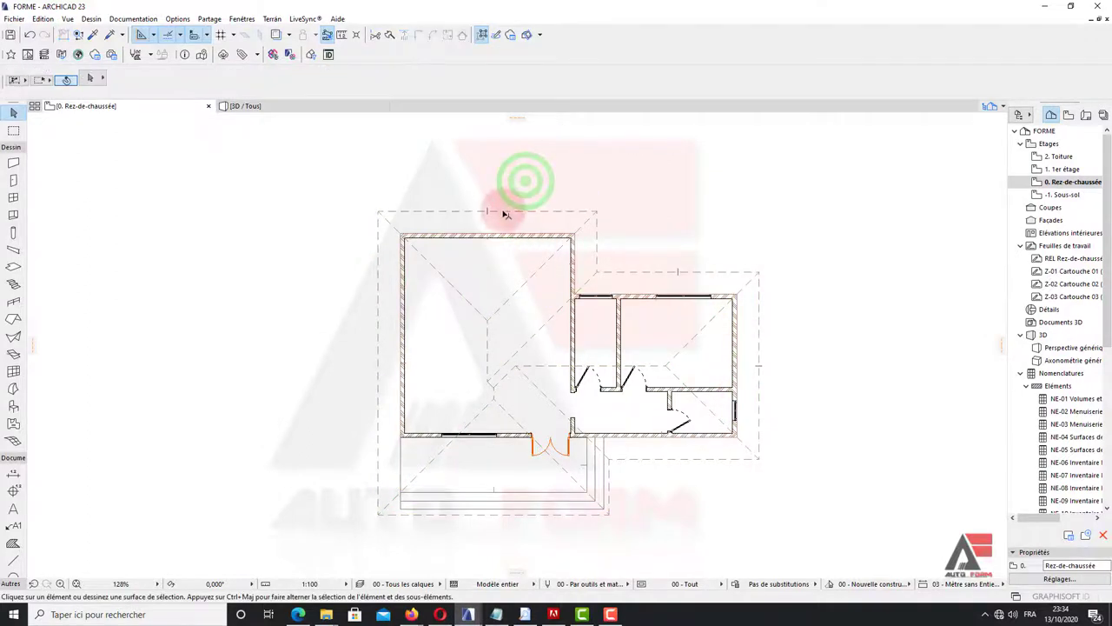
{"action": "left_click", "coordinate": [505, 212]}
{"action": "left_click", "coordinate": [530, 186]}
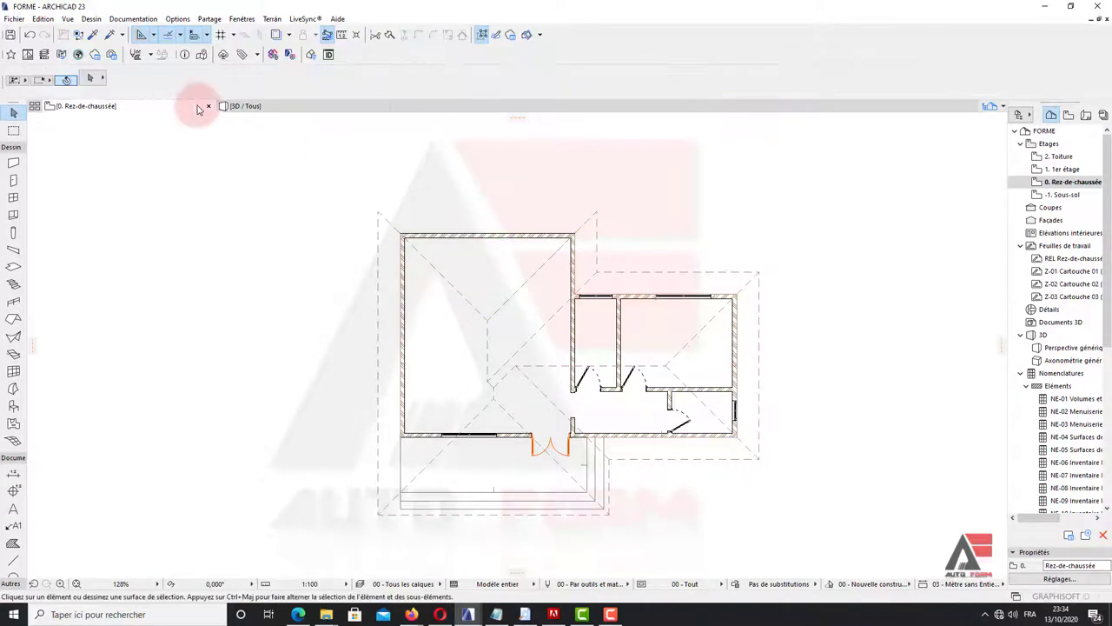
{"action": "left_click", "coordinate": [261, 105]}
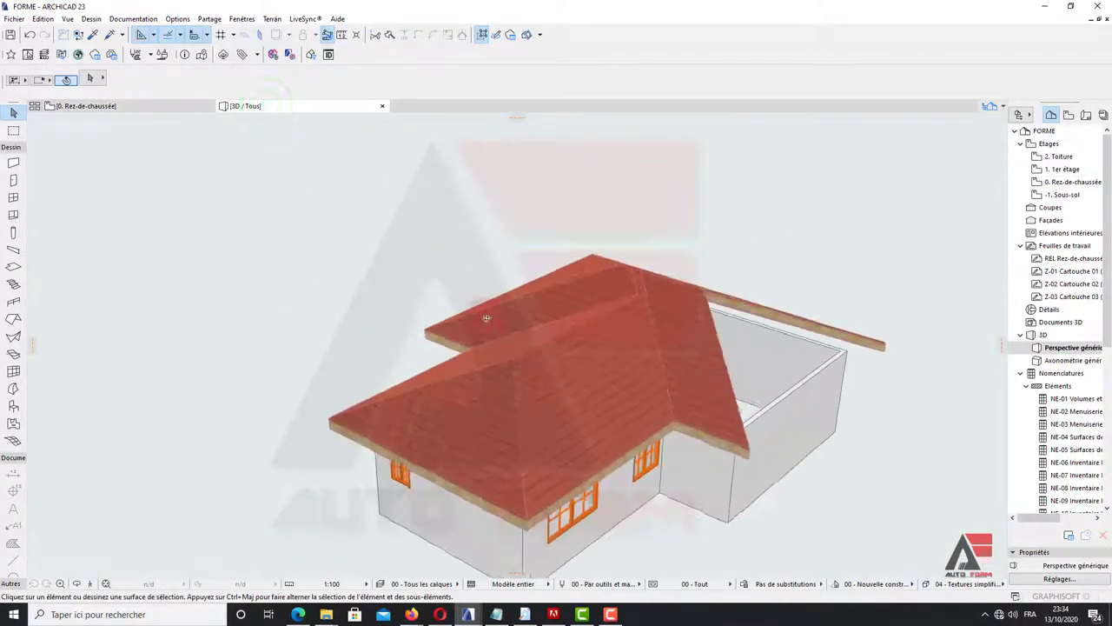
Step: Orbit the 3D model and pick the front roof plane before switching back to plan
{"action": "mouse_move", "coordinate": [487, 318]}
{"action": "left_mouse_down"}
{"action": "mouse_move", "coordinate": [95, 241]}
{"action": "mouse_move", "coordinate": [422, 249]}
{"action": "mouse_move", "coordinate": [390, 287]}
{"action": "mouse_move", "coordinate": [632, 278]}
{"action": "mouse_move", "coordinate": [560, 279]}
{"action": "left_mouse_up"}
{"action": "left_click", "coordinate": [584, 207]}
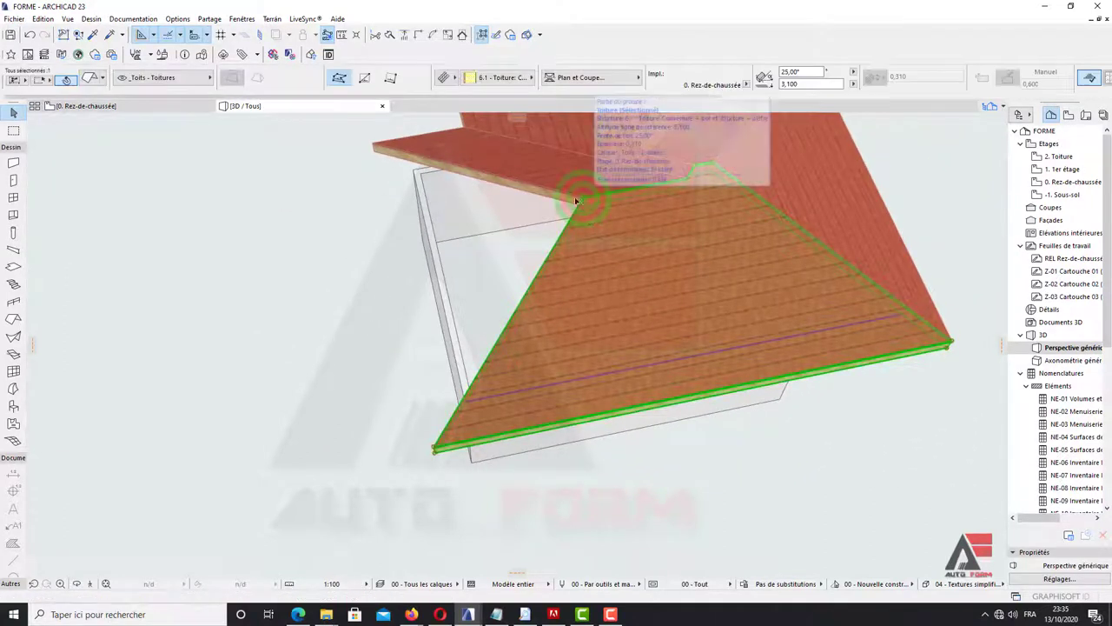
{"action": "left_click", "coordinate": [119, 108]}
{"action": "scroll", "coordinate": [548, 204], "scroll_direction": "down", "scroll_amount": 2}
{"action": "scroll", "coordinate": [526, 208], "scroll_direction": "up", "scroll_amount": 2}
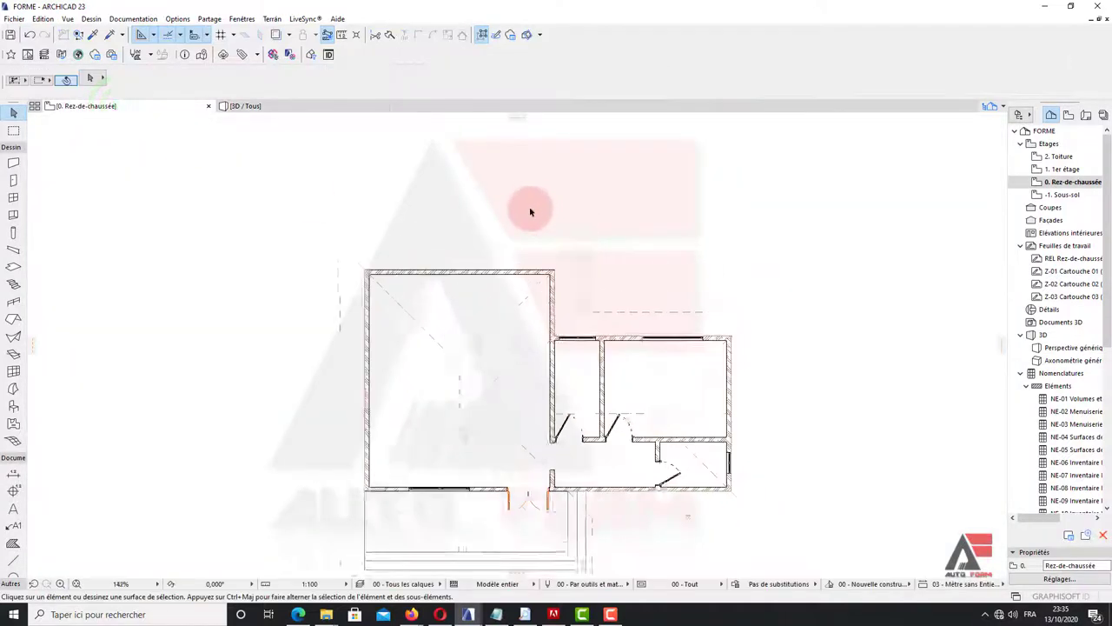
Step: Move a roof corner up against the wall so the right wing ends in a gable
{"action": "left_click", "coordinate": [332, 265]}
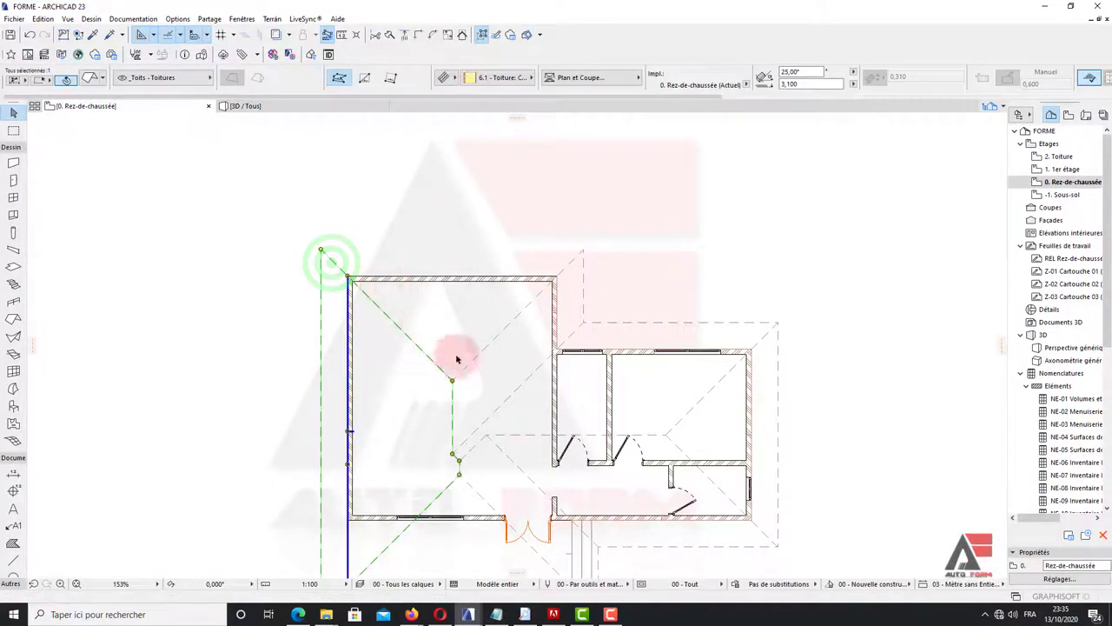
{"action": "mouse_move", "coordinate": [453, 383]}
{"action": "left_mouse_down"}
{"action": "mouse_move", "coordinate": [452, 248]}
{"action": "mouse_move", "coordinate": [551, 244]}
{"action": "left_mouse_up"}
{"action": "left_click", "coordinate": [566, 249]}
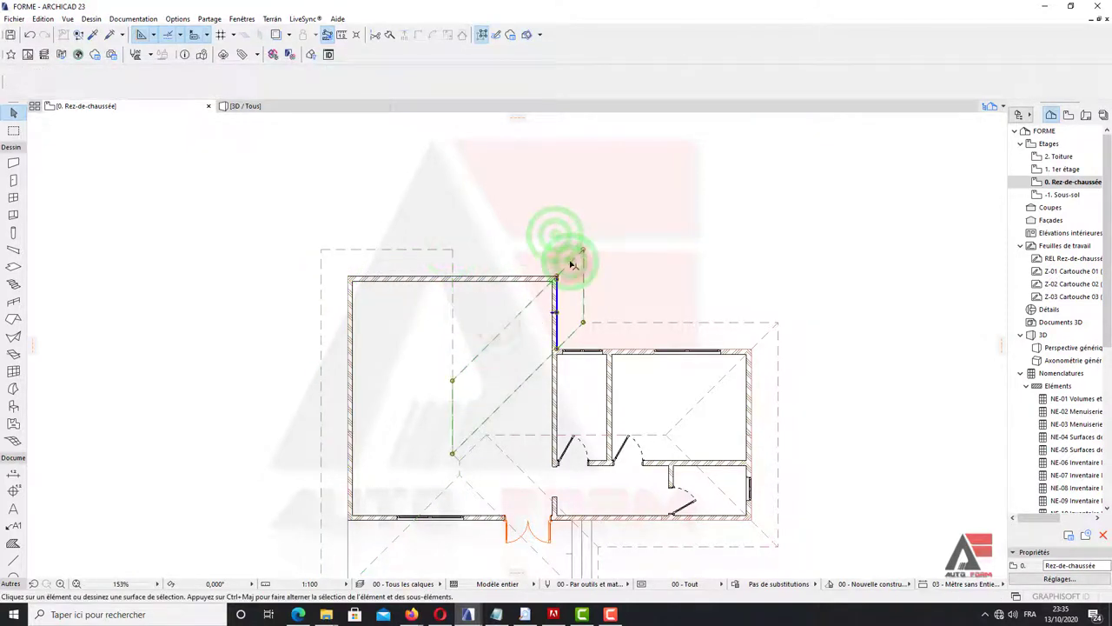
{"action": "left_click", "coordinate": [453, 382]}
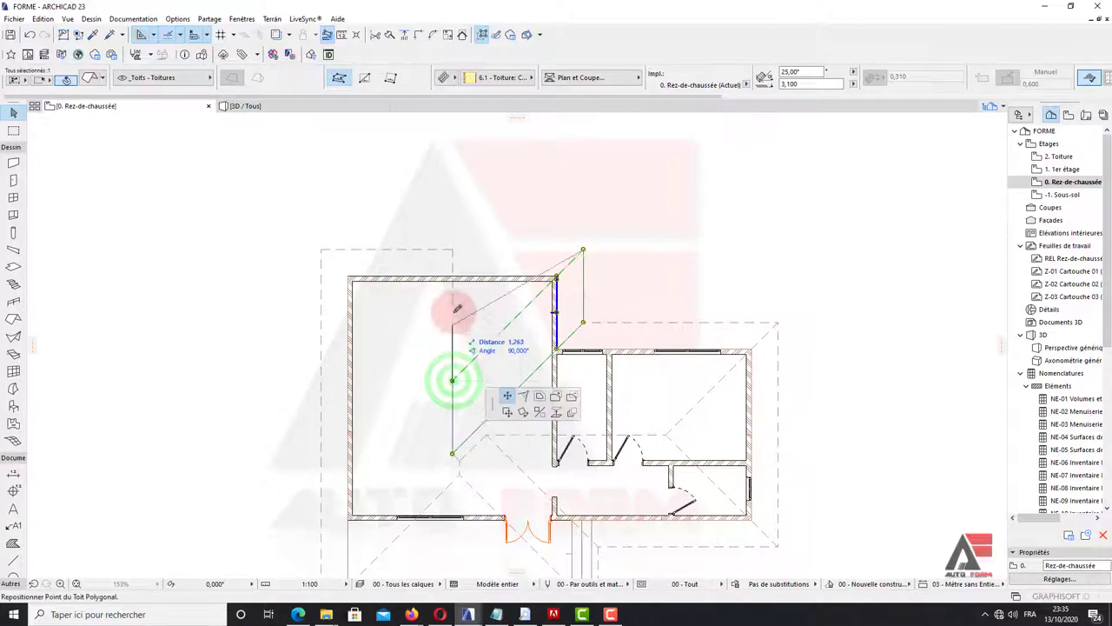
{"action": "left_click", "coordinate": [452, 251]}
{"action": "left_click", "coordinate": [485, 214]}
Step: Inspect the reshaped gable roof in 3D, then return to the '0. Rez-de-chaussée' plan
{"action": "scroll", "coordinate": [521, 218], "scroll_direction": "down", "scroll_amount": 3}
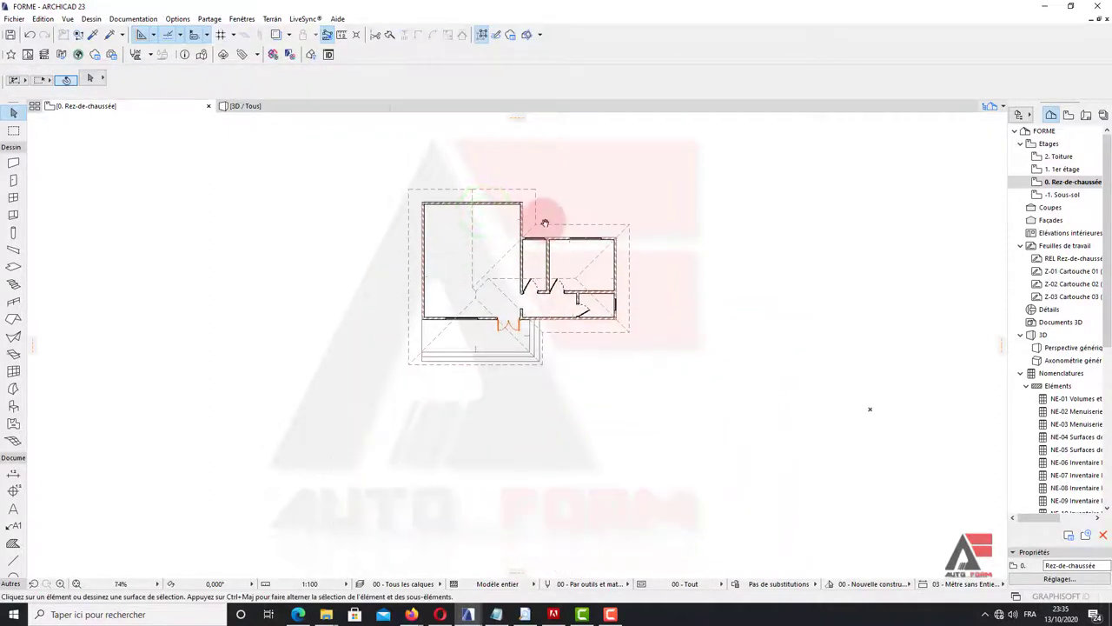
{"action": "left_click", "coordinate": [246, 105]}
{"action": "left_click", "coordinate": [646, 311]}
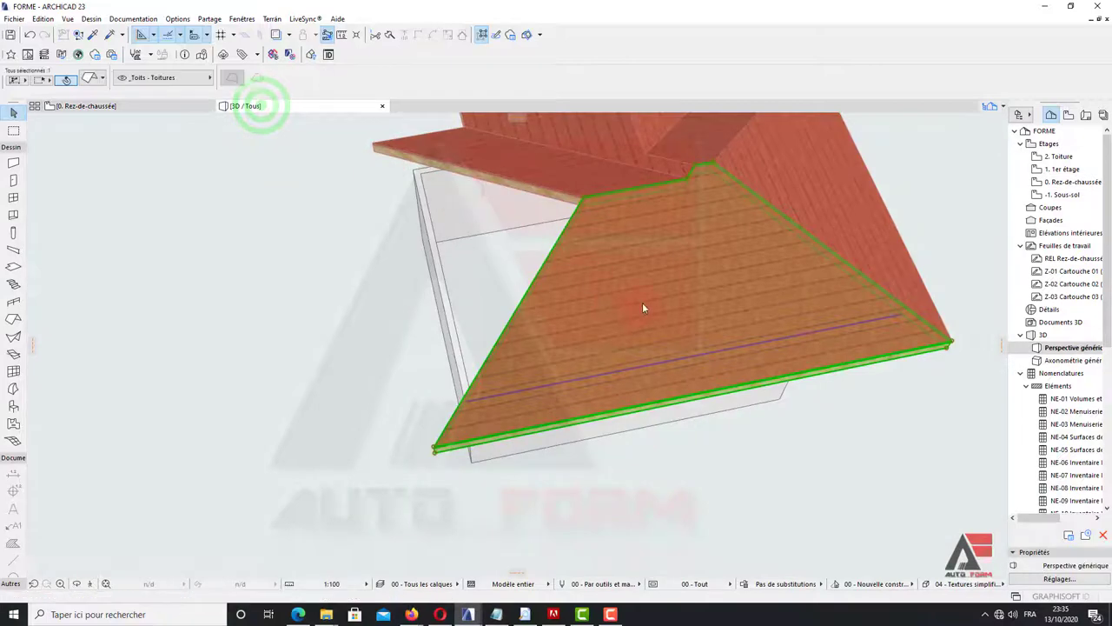
{"action": "mouse_move", "coordinate": [646, 311]}
{"action": "middle_mouse_down", "text": "shift"}
{"action": "mouse_move", "coordinate": [700, 226]}
{"action": "mouse_move", "coordinate": [760, 365]}
{"action": "middle_mouse_up", "text": "shift"}
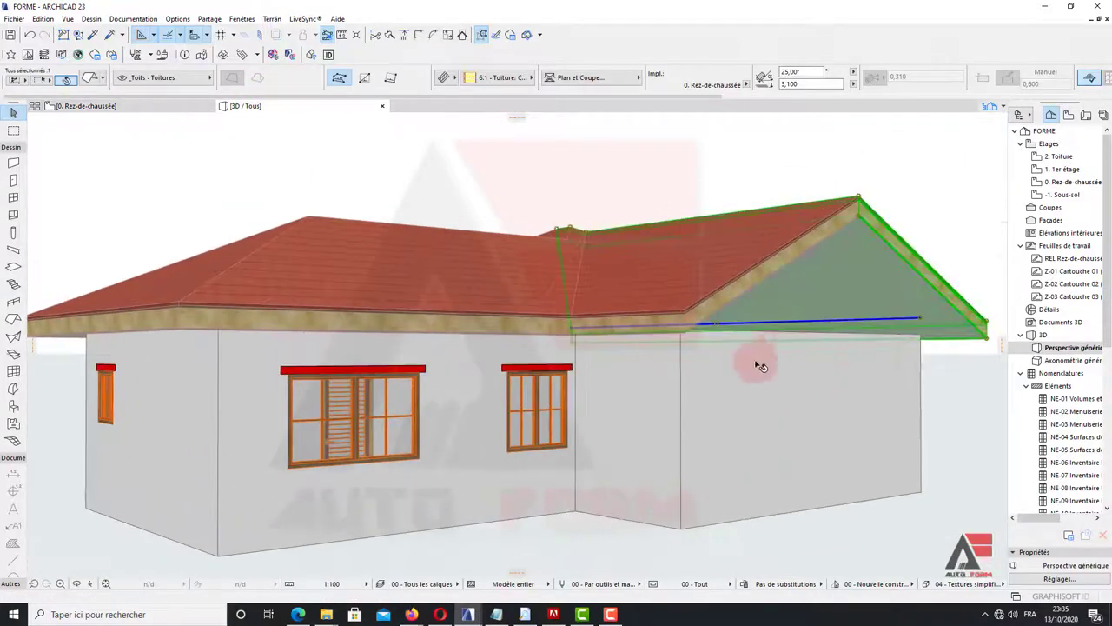
{"action": "key", "text": "Escape"}
{"action": "mouse_move", "coordinate": [895, 273]}
{"action": "middle_mouse_down", "text": "shift"}
{"action": "mouse_move", "coordinate": [780, 347]}
{"action": "mouse_move", "coordinate": [702, 358]}
{"action": "mouse_move", "coordinate": [739, 347]}
{"action": "mouse_move", "coordinate": [670, 304]}
{"action": "mouse_move", "coordinate": [773, 278]}
{"action": "mouse_move", "coordinate": [874, 268]}
{"action": "mouse_move", "coordinate": [887, 281]}
{"action": "middle_mouse_up", "text": "shift"}
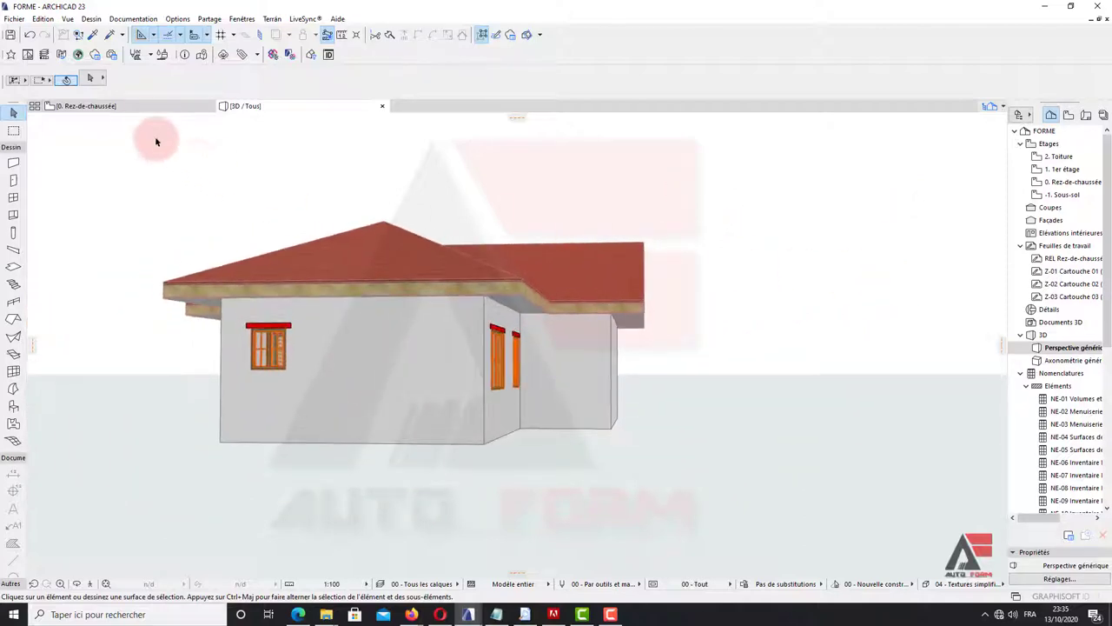
{"action": "left_click", "coordinate": [132, 109]}
Step: Select the roof plane over the right wing and bring up its edge editing commands
{"action": "scroll", "coordinate": [653, 263], "scroll_direction": "up", "scroll_amount": 2}
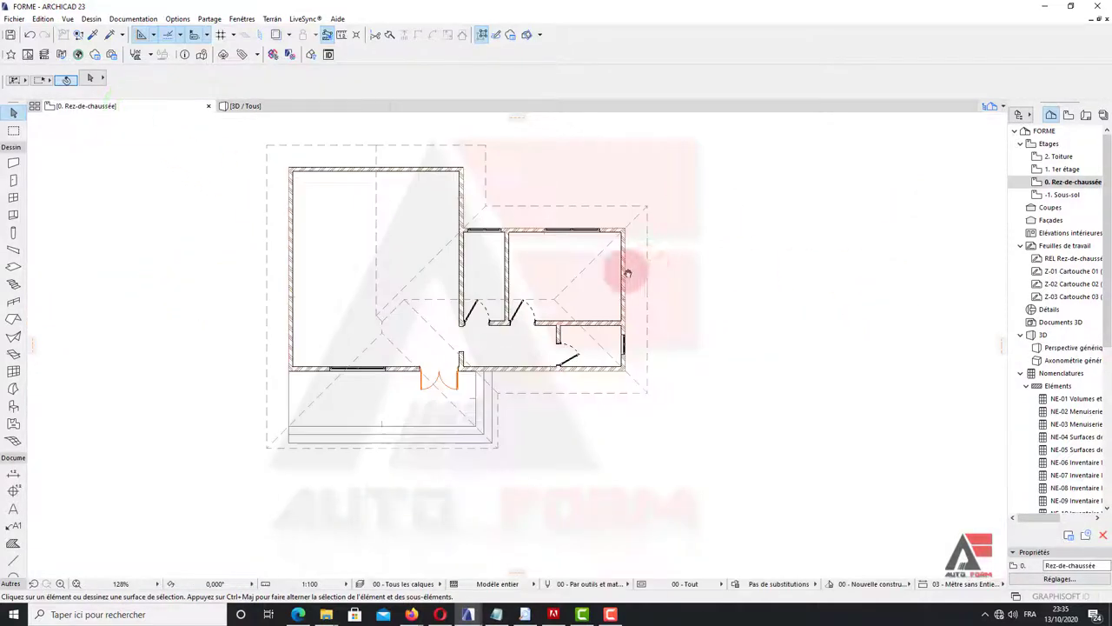
{"action": "scroll", "coordinate": [631, 268], "scroll_direction": "up", "scroll_amount": 2}
{"action": "scroll", "coordinate": [584, 304], "scroll_direction": "up", "scroll_amount": 1}
{"action": "scroll", "coordinate": [650, 336], "scroll_direction": "down", "scroll_amount": 2}
{"action": "scroll", "coordinate": [579, 323], "scroll_direction": "down", "scroll_amount": 1}
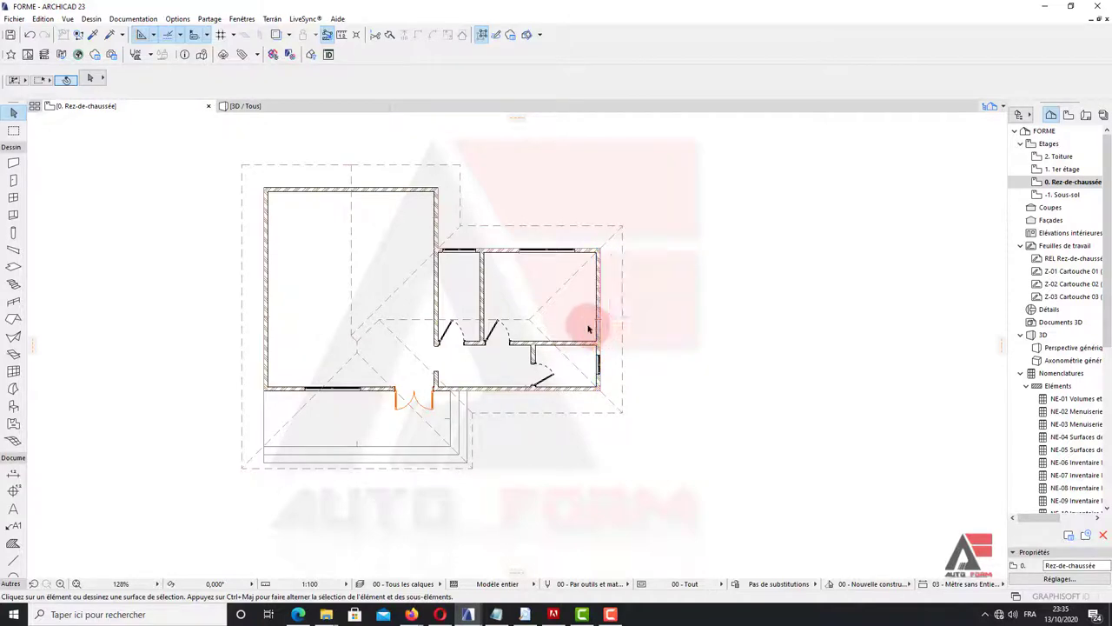
{"action": "scroll", "coordinate": [647, 315], "scroll_direction": "up", "scroll_amount": 4}
{"action": "left_click", "coordinate": [658, 326]}
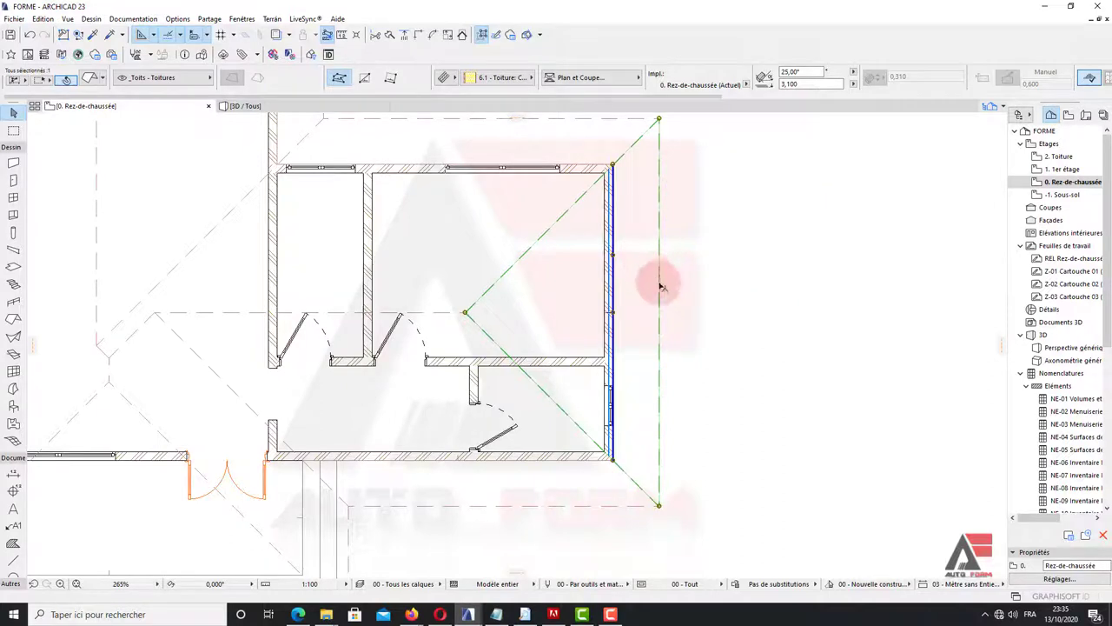
{"action": "left_click", "coordinate": [660, 280]}
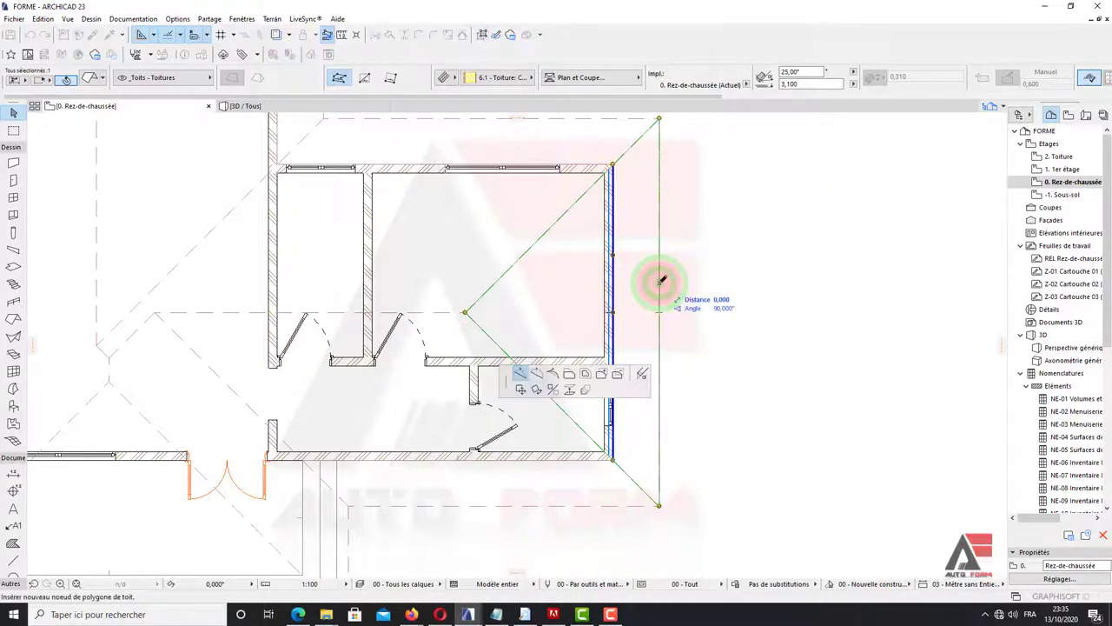
{"action": "left_click", "coordinate": [620, 374]}
Step: Cut a rectangular hole along the right wing's outer wall, then deselect the roof
{"action": "scroll", "coordinate": [666, 231], "scroll_direction": "down", "scroll_amount": 2}
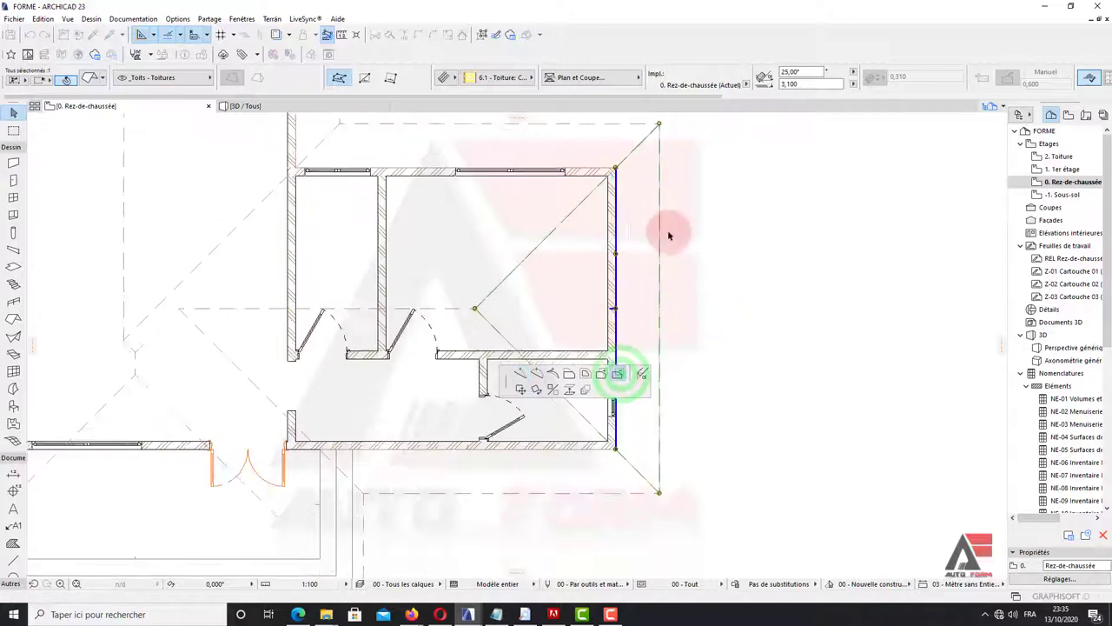
{"action": "scroll", "coordinate": [683, 218], "scroll_direction": "down", "scroll_amount": 2}
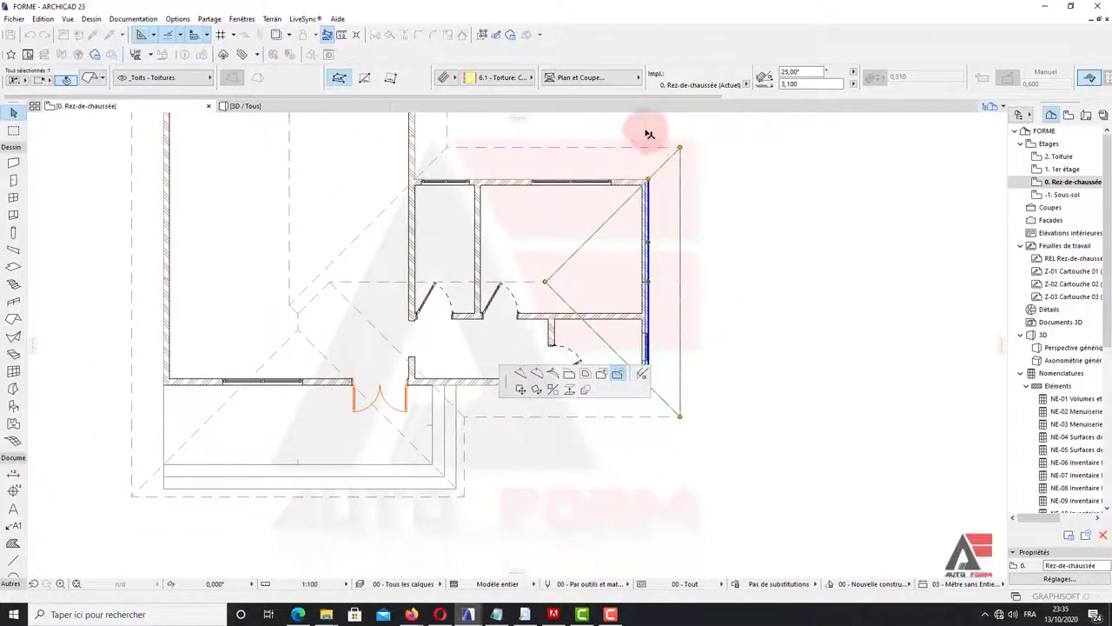
{"action": "scroll", "coordinate": [666, 236], "scroll_direction": "down", "scroll_amount": 2}
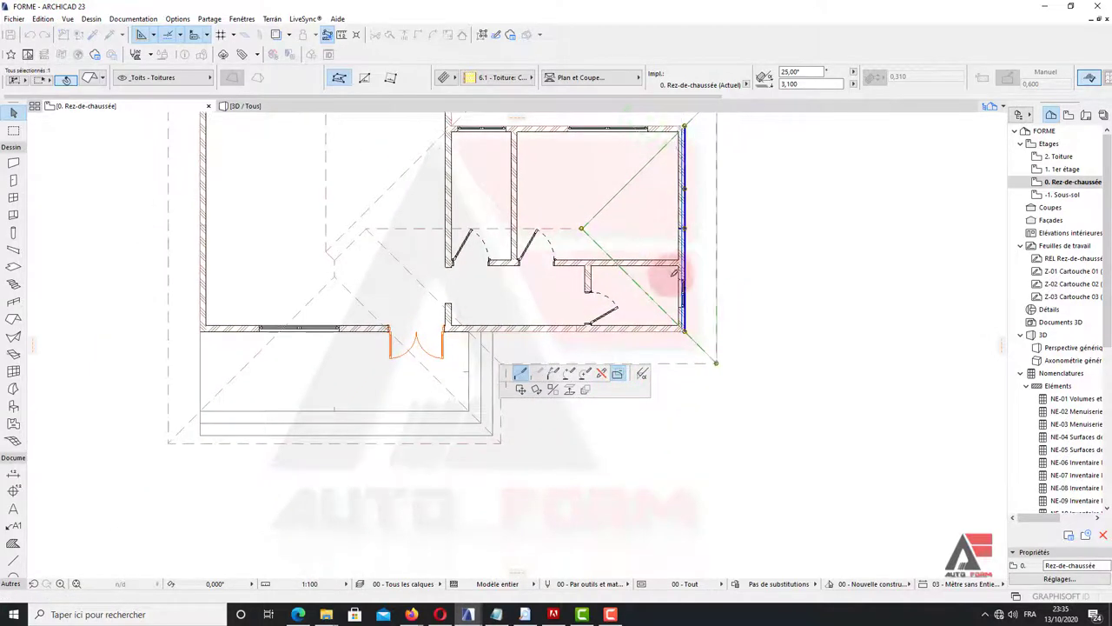
{"action": "scroll", "coordinate": [670, 261], "scroll_direction": "down", "scroll_amount": 2}
{"action": "left_click", "coordinate": [364, 77]}
{"action": "left_click", "coordinate": [690, 139]}
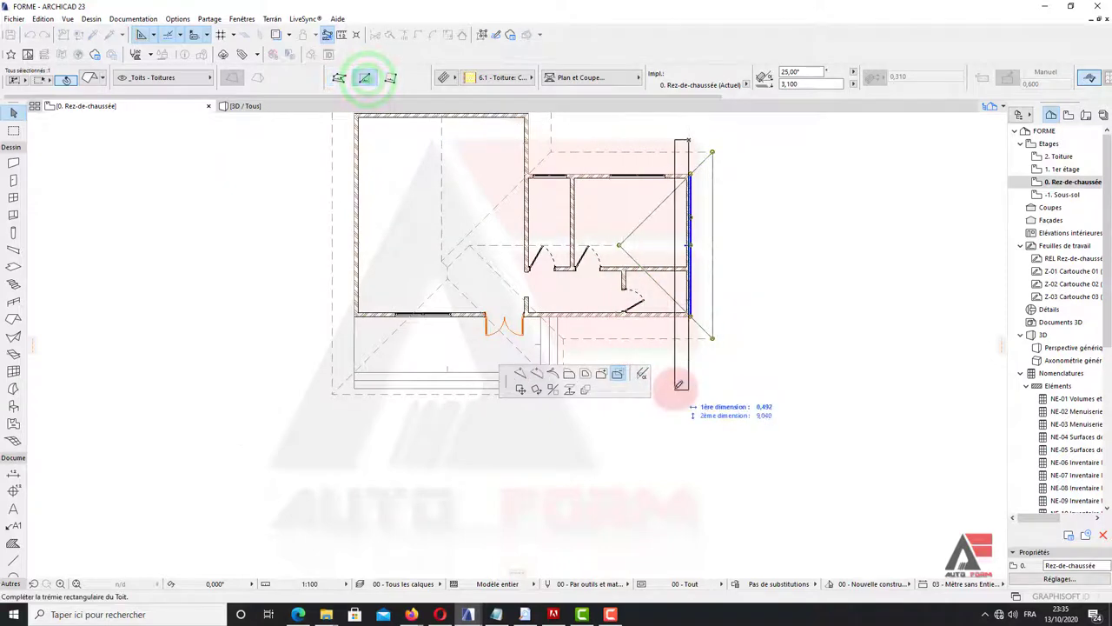
{"action": "left_click", "coordinate": [635, 352]}
{"action": "scroll", "coordinate": [702, 238], "scroll_direction": "up", "scroll_amount": 2}
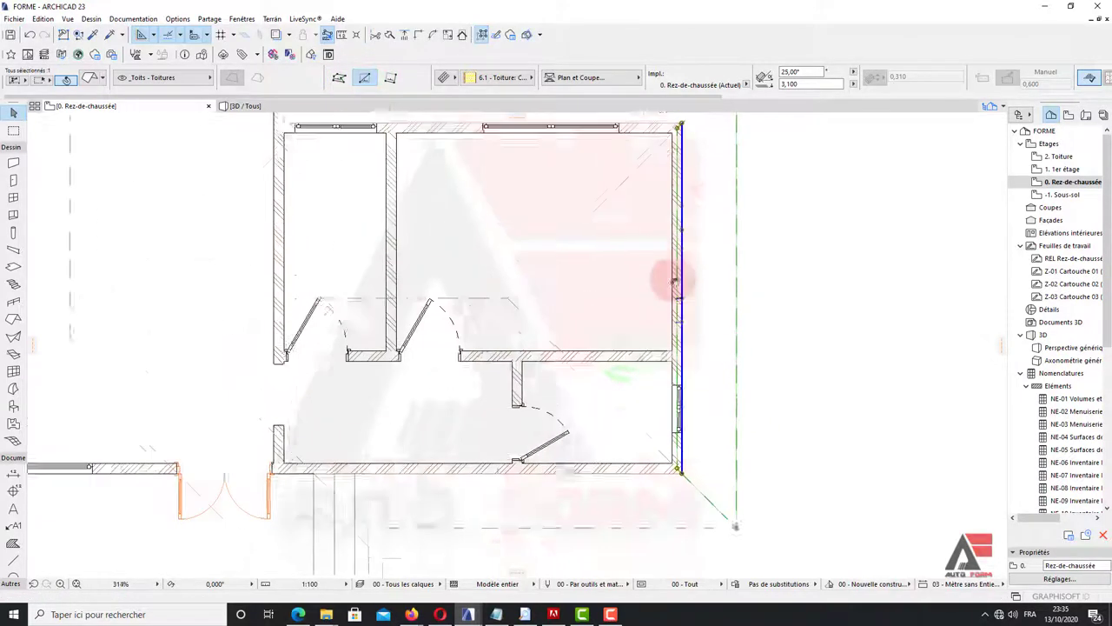
{"action": "scroll", "coordinate": [678, 279], "scroll_direction": "up", "scroll_amount": 2}
{"action": "left_click", "coordinate": [795, 188]}
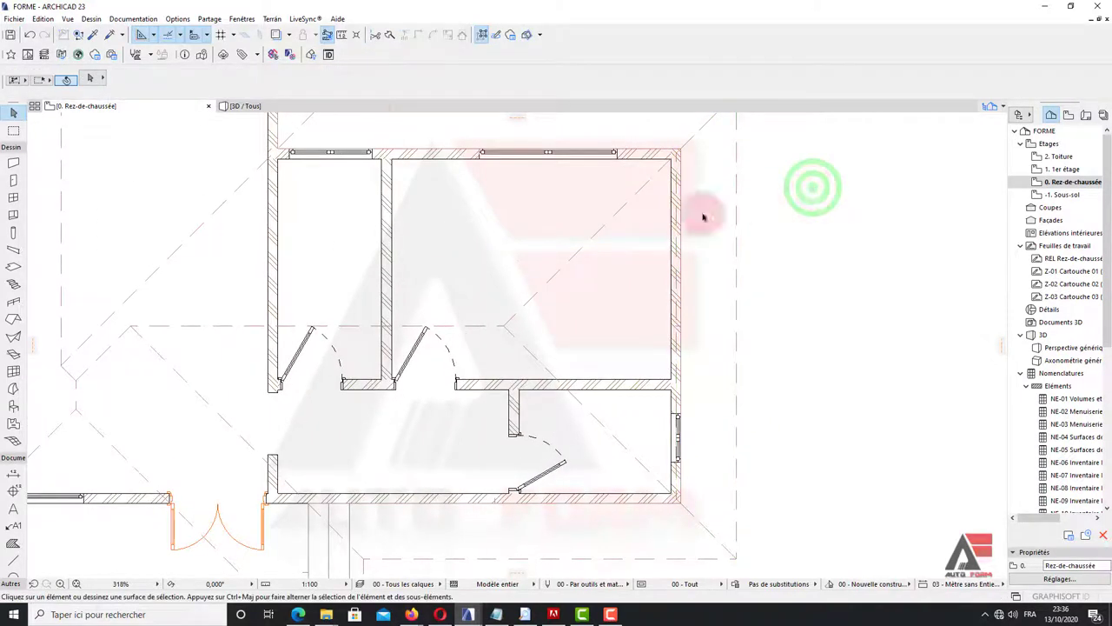
Step: Show the house in 3D and orbit down into the triangular gap in the right-wing roof
{"action": "left_click", "coordinate": [285, 105]}
{"action": "mouse_move", "coordinate": [540, 311]}
{"action": "left_mouse_down"}
{"action": "mouse_move", "coordinate": [575, 377]}
{"action": "mouse_move", "coordinate": [641, 327]}
{"action": "left_mouse_up"}
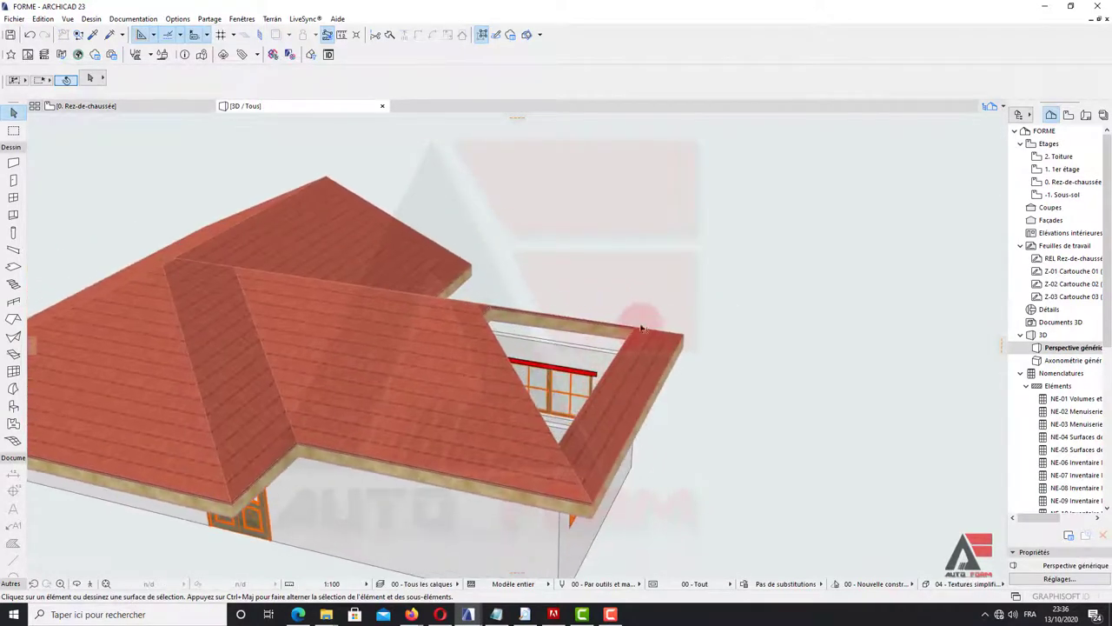
{"action": "left_click_drag", "start_coordinate": [563, 298], "coordinate": [483, 405]}
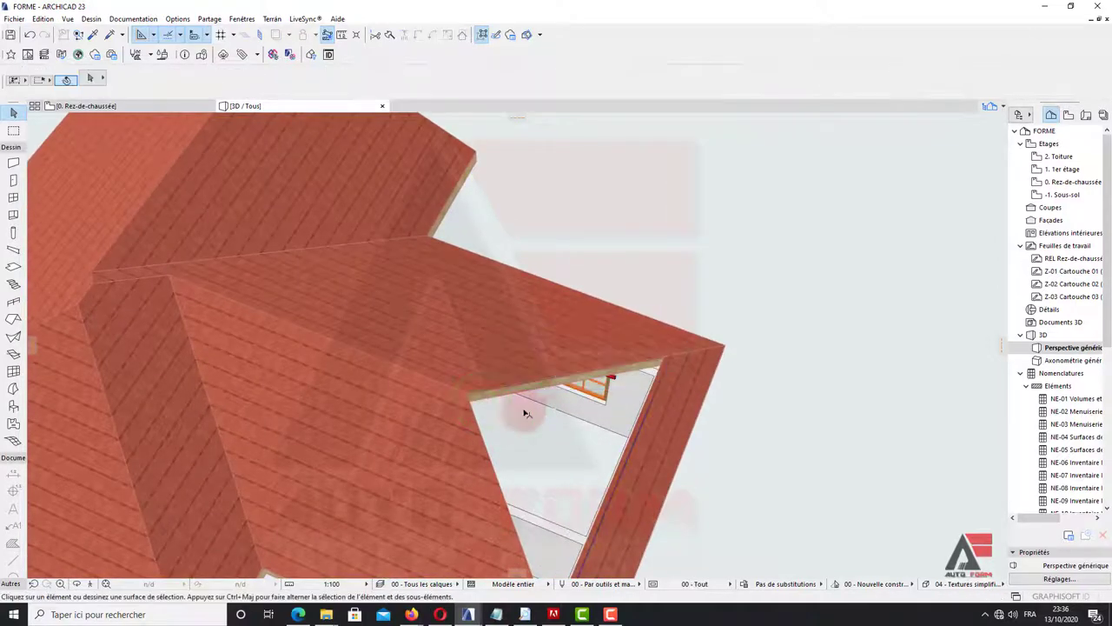
{"action": "mouse_move", "coordinate": [528, 409]}
{"action": "left_mouse_down"}
{"action": "mouse_move", "coordinate": [525, 341]}
{"action": "mouse_move", "coordinate": [596, 377]}
{"action": "mouse_move", "coordinate": [670, 296]}
{"action": "mouse_move", "coordinate": [720, 347]}
{"action": "left_mouse_up"}
{"action": "scroll", "coordinate": [637, 320], "scroll_direction": "down", "scroll_amount": 3}
{"action": "scroll", "coordinate": [613, 335], "scroll_direction": "up", "scroll_amount": 2}
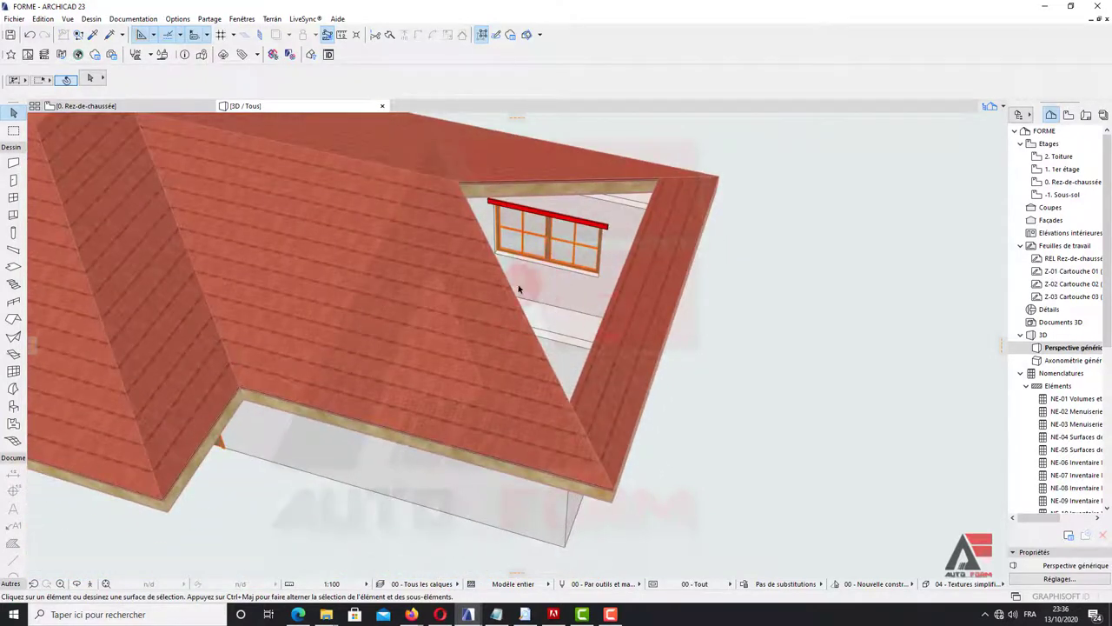
Step: Return to the ground-floor plan and select the roof, leaving a trial corner edit unchanged
{"action": "left_click", "coordinate": [96, 106]}
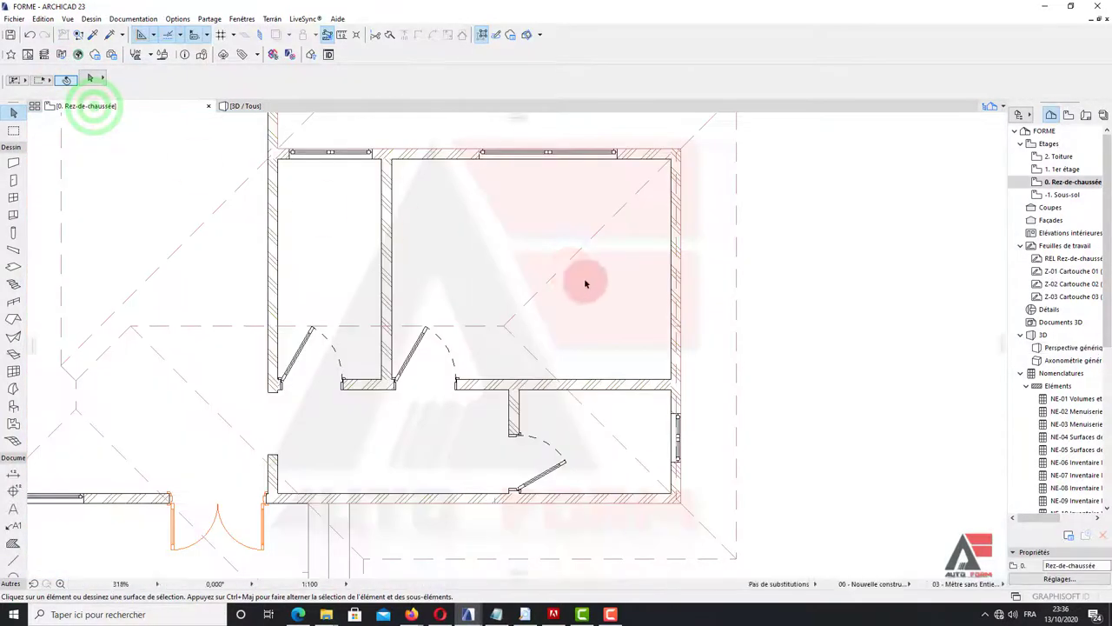
{"action": "scroll", "coordinate": [559, 310], "scroll_direction": "down", "scroll_amount": 1}
{"action": "scroll", "coordinate": [603, 298], "scroll_direction": "down", "scroll_amount": 2}
{"action": "scroll", "coordinate": [575, 250], "scroll_direction": "up", "scroll_amount": 4}
{"action": "scroll", "coordinate": [575, 248], "scroll_direction": "up", "scroll_amount": 1}
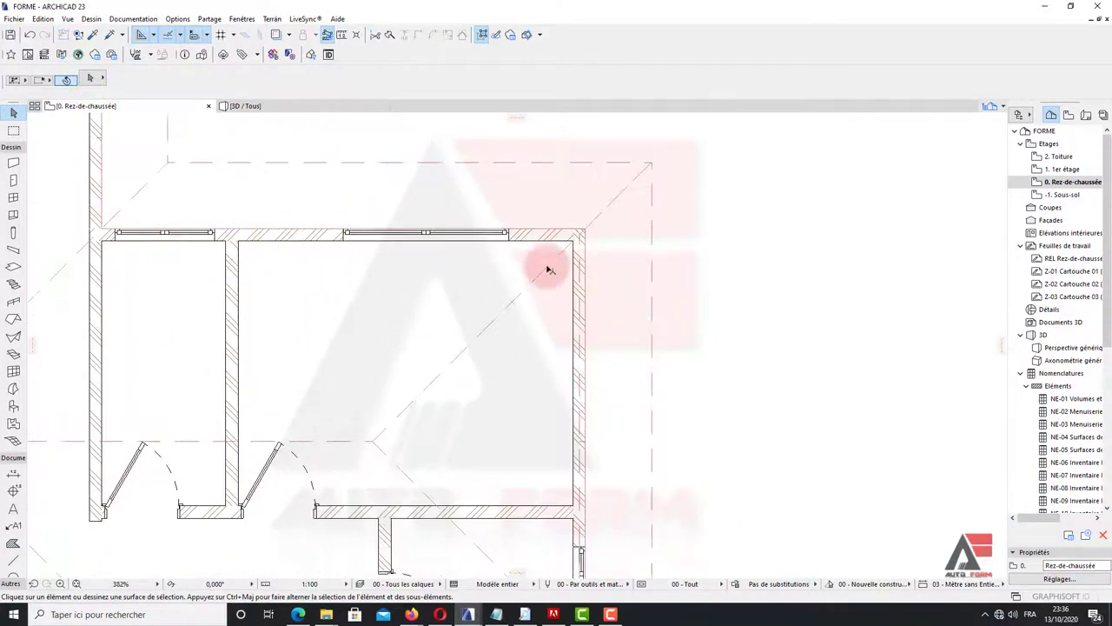
{"action": "left_click", "coordinate": [547, 270]}
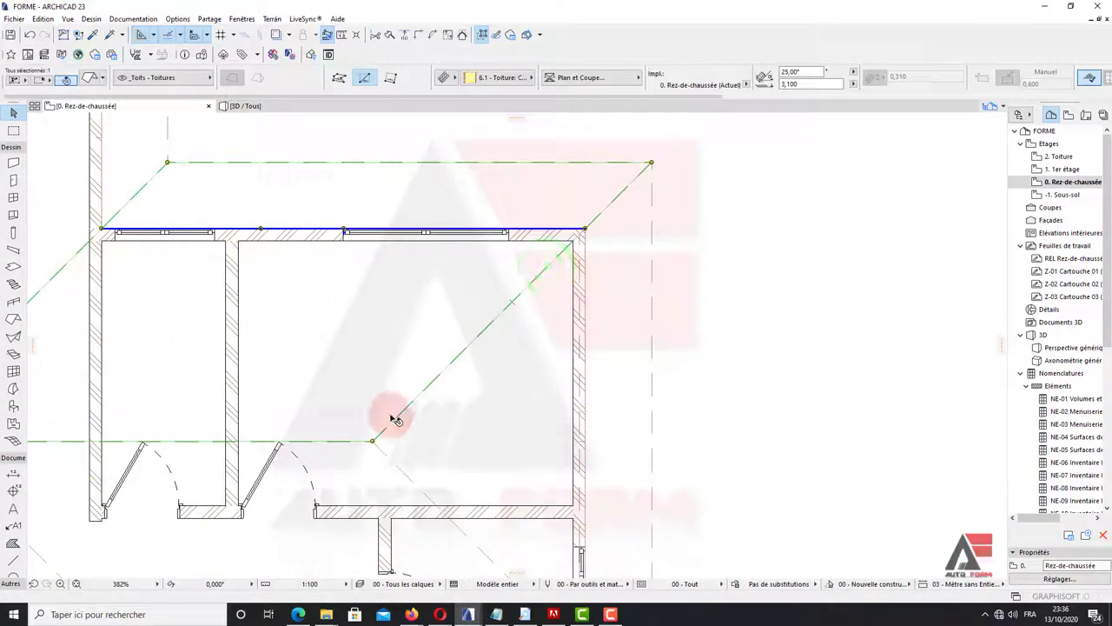
{"action": "left_click", "coordinate": [373, 442]}
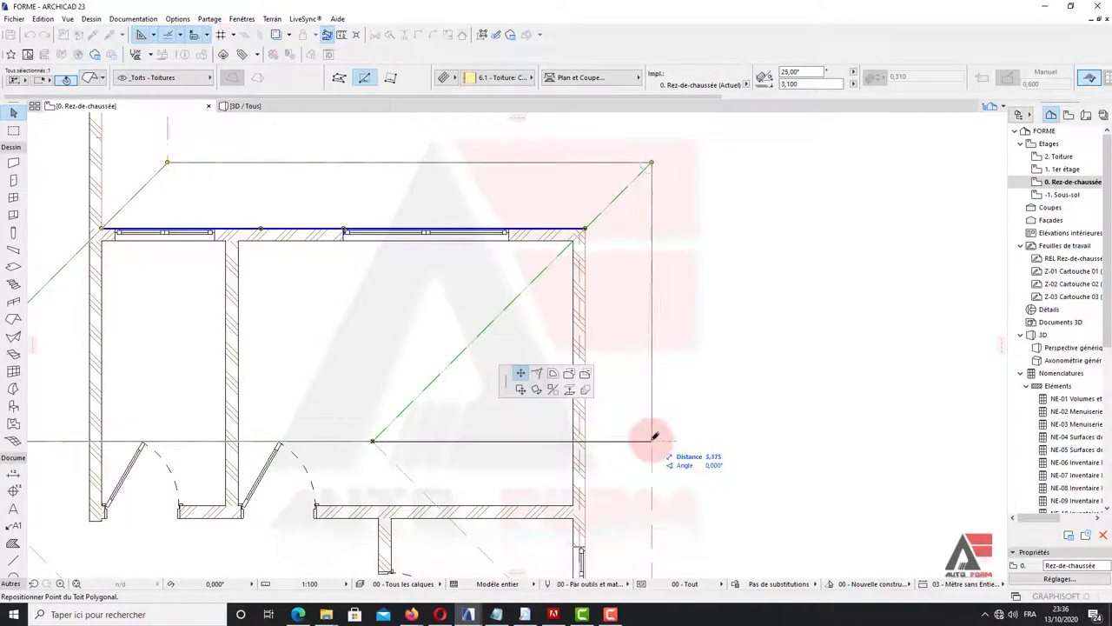
{"action": "left_click", "coordinate": [372, 440]}
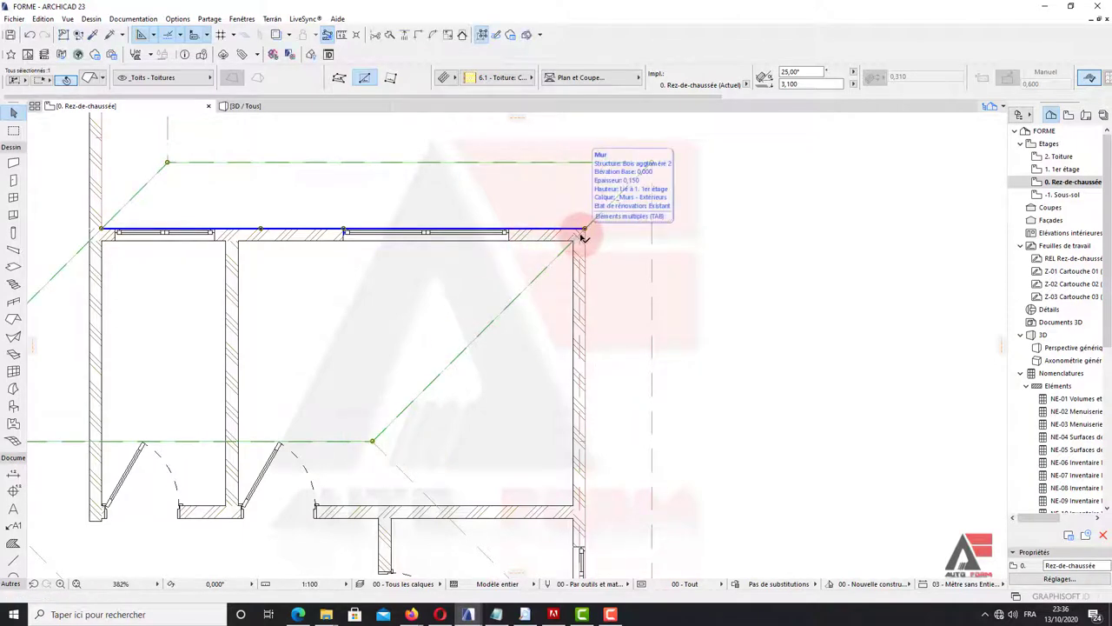
{"action": "scroll", "coordinate": [581, 237], "scroll_direction": "up", "scroll_amount": 3}
{"action": "scroll", "coordinate": [579, 236], "scroll_direction": "down", "scroll_amount": 3}
{"action": "scroll", "coordinate": [579, 236], "scroll_direction": "down", "scroll_amount": 2}
{"action": "scroll", "coordinate": [573, 249], "scroll_direction": "up", "scroll_amount": 1}
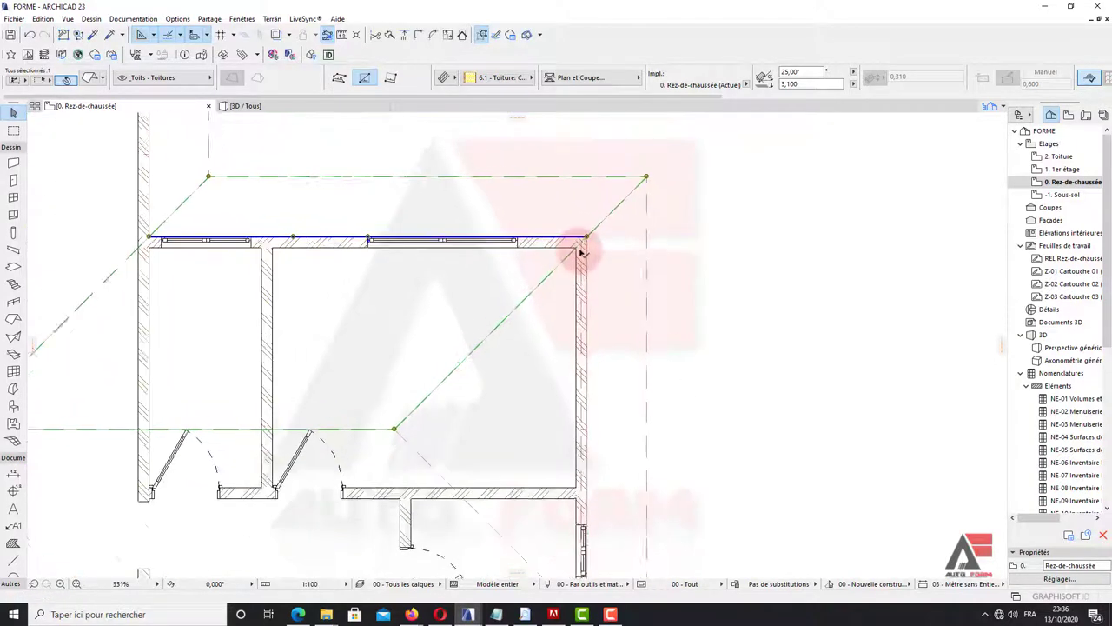
{"action": "scroll", "coordinate": [582, 252], "scroll_direction": "up", "scroll_amount": 3}
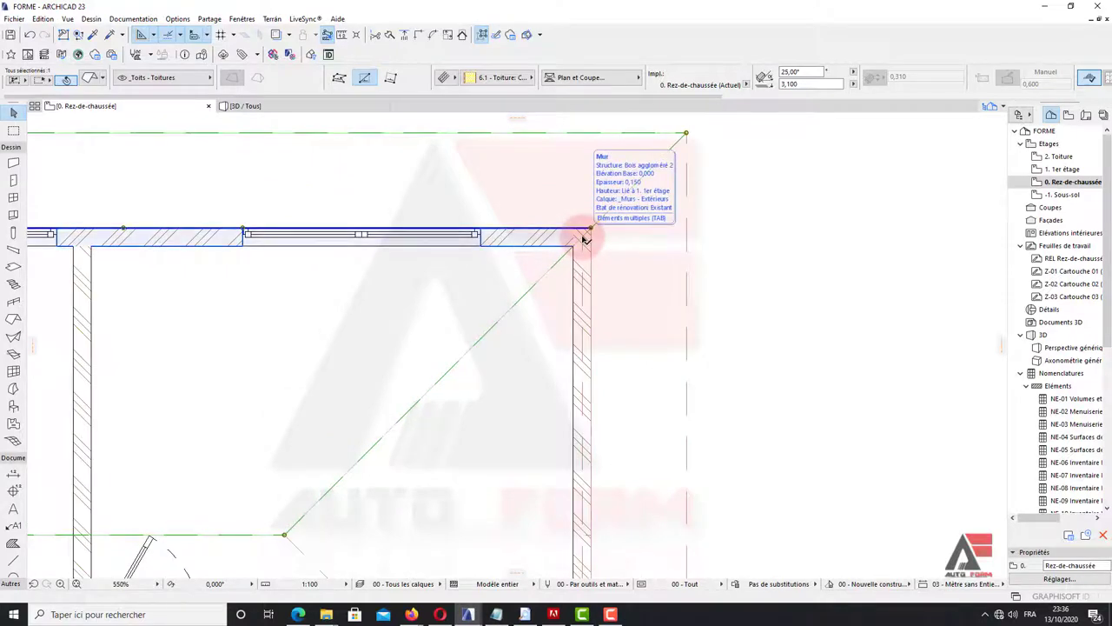
{"action": "scroll", "coordinate": [584, 238], "scroll_direction": "down", "scroll_amount": 2}
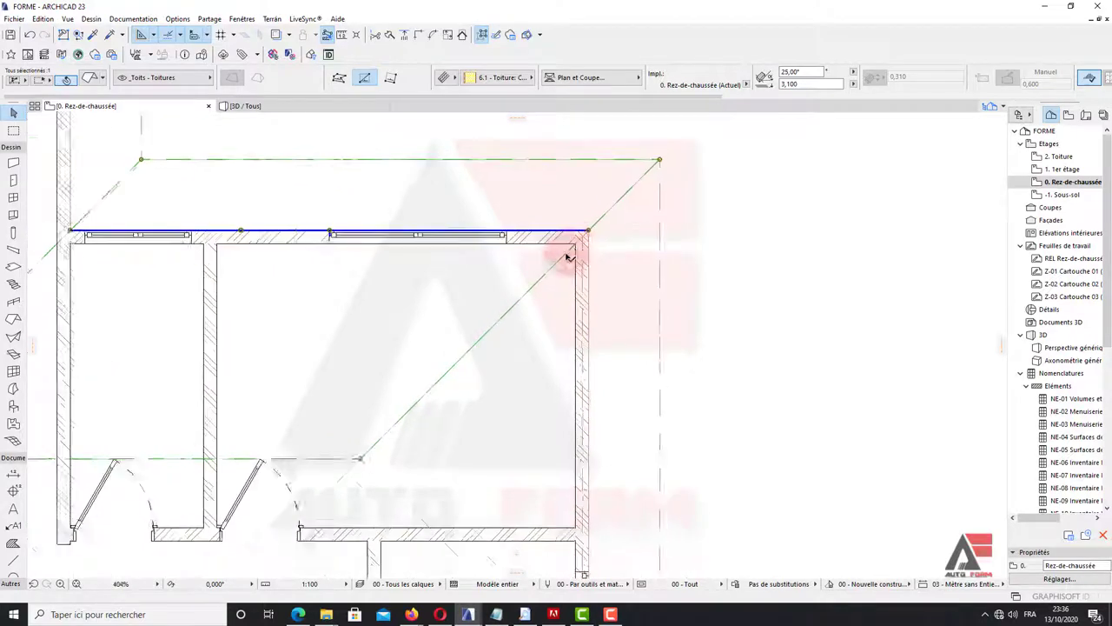
Step: Insert two new roof outline corners at the wall corners, including the top-right one
{"action": "left_click", "coordinate": [539, 283]}
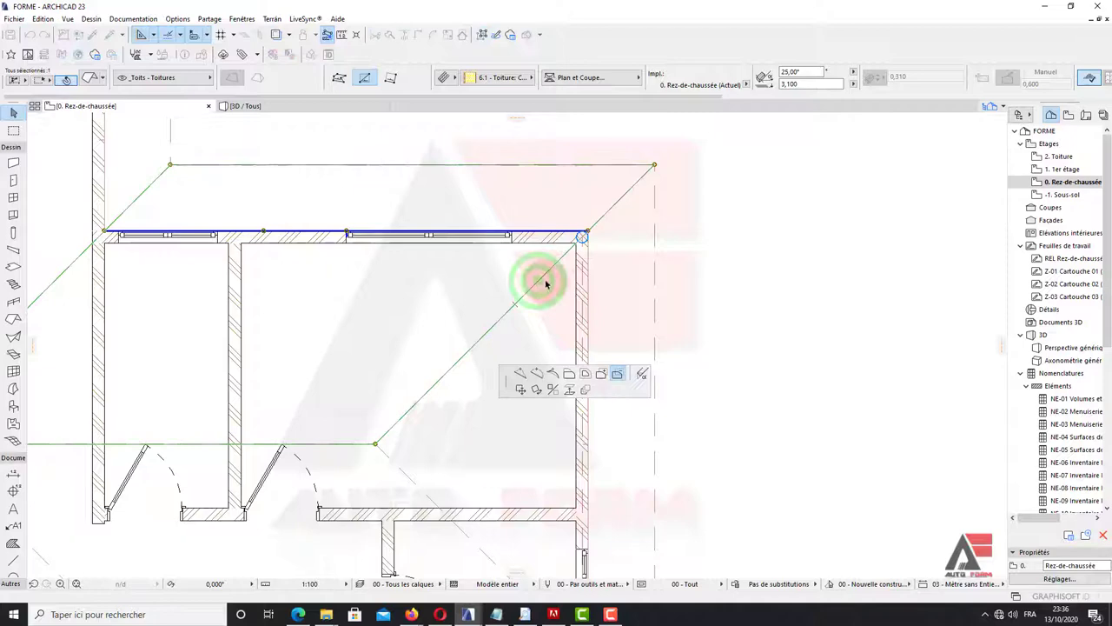
{"action": "left_click", "coordinate": [519, 373]}
{"action": "scroll", "coordinate": [587, 236], "scroll_direction": "up", "scroll_amount": 5}
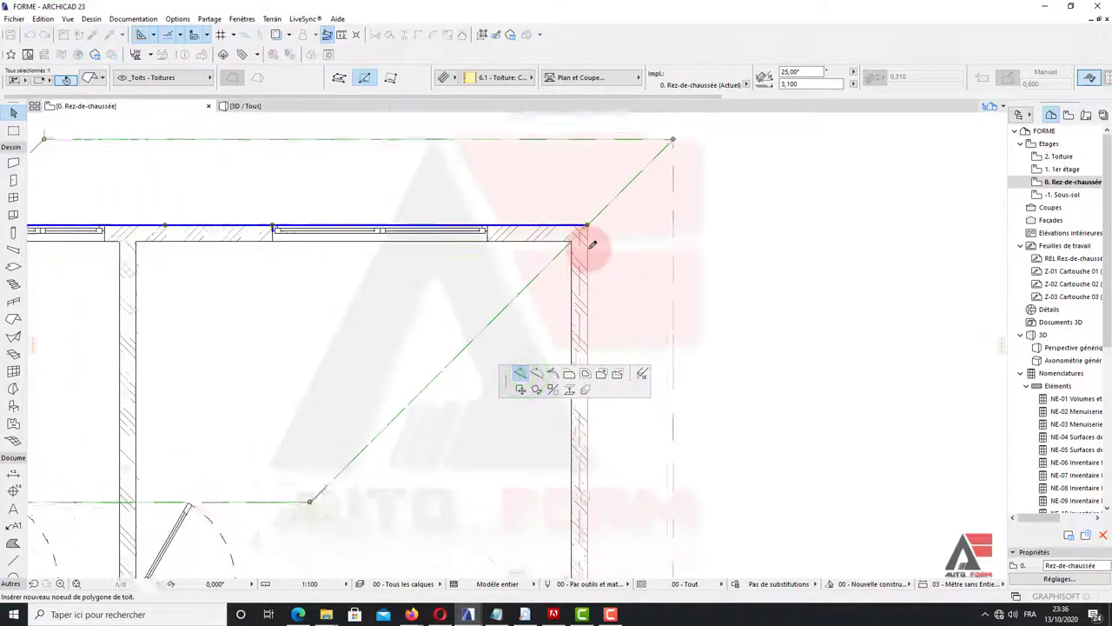
{"action": "scroll", "coordinate": [574, 221], "scroll_direction": "up", "scroll_amount": 2}
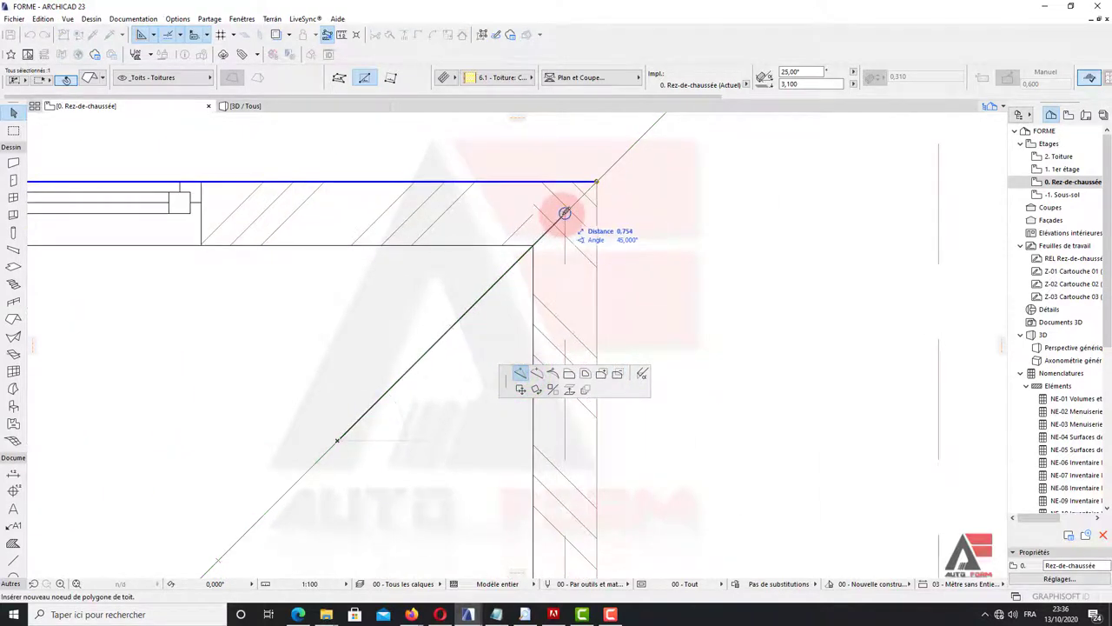
{"action": "left_click", "coordinate": [565, 213]}
{"action": "scroll", "coordinate": [571, 217], "scroll_direction": "down", "scroll_amount": 3}
{"action": "scroll", "coordinate": [556, 252], "scroll_direction": "down", "scroll_amount": 3}
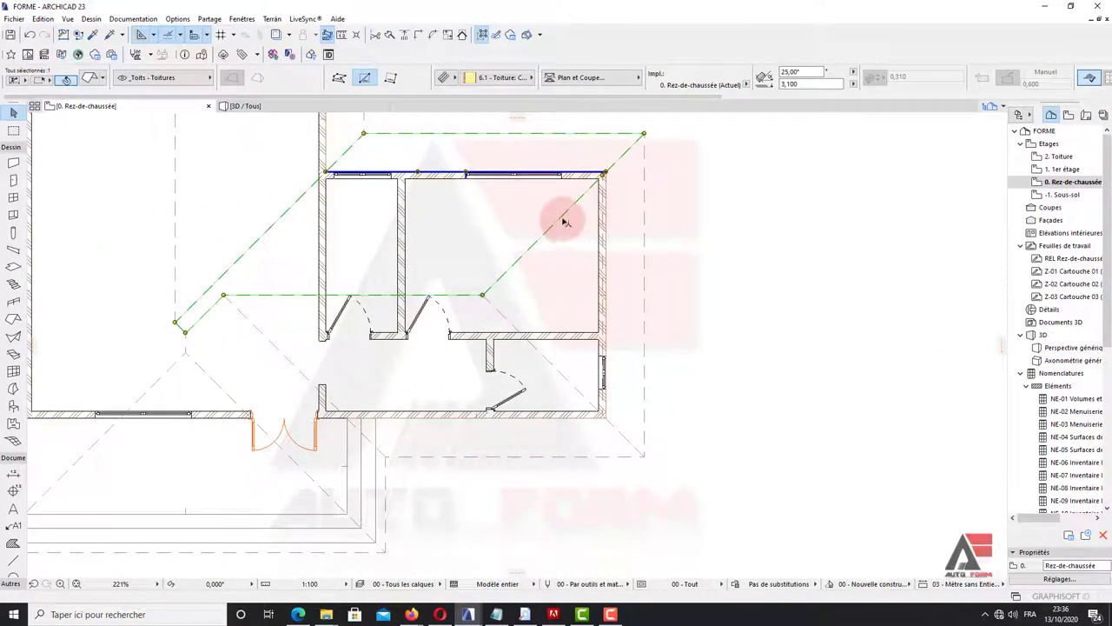
{"action": "left_click", "coordinate": [563, 223]}
{"action": "scroll", "coordinate": [565, 217], "scroll_direction": "up", "scroll_amount": 2}
{"action": "left_click", "coordinate": [519, 373]}
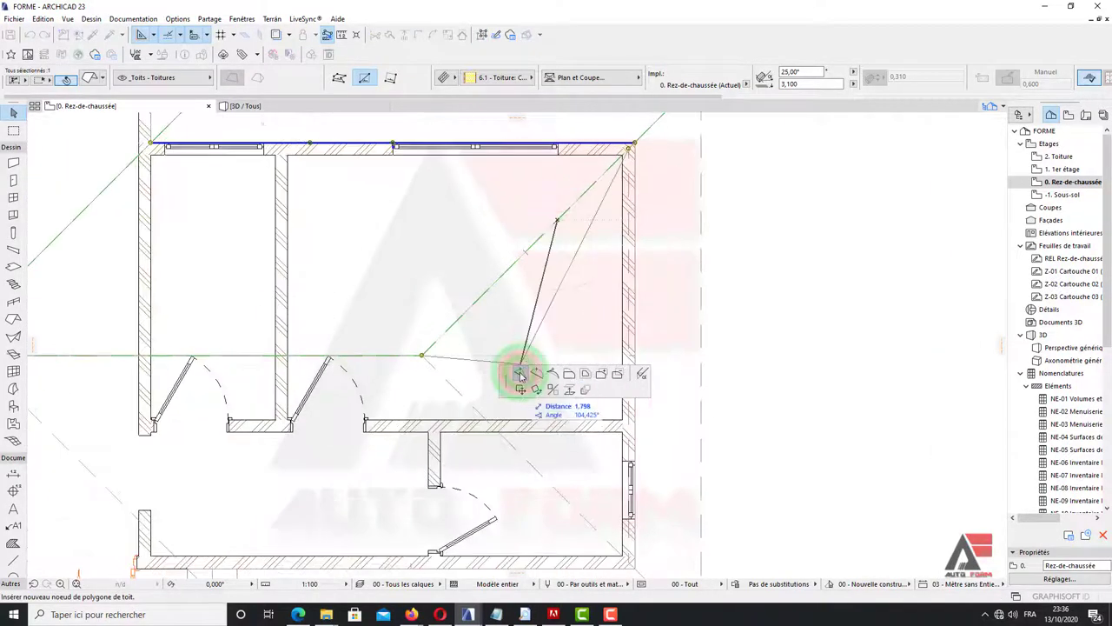
{"action": "scroll", "coordinate": [635, 153], "scroll_direction": "up", "scroll_amount": 2}
{"action": "left_click", "coordinate": [629, 151]}
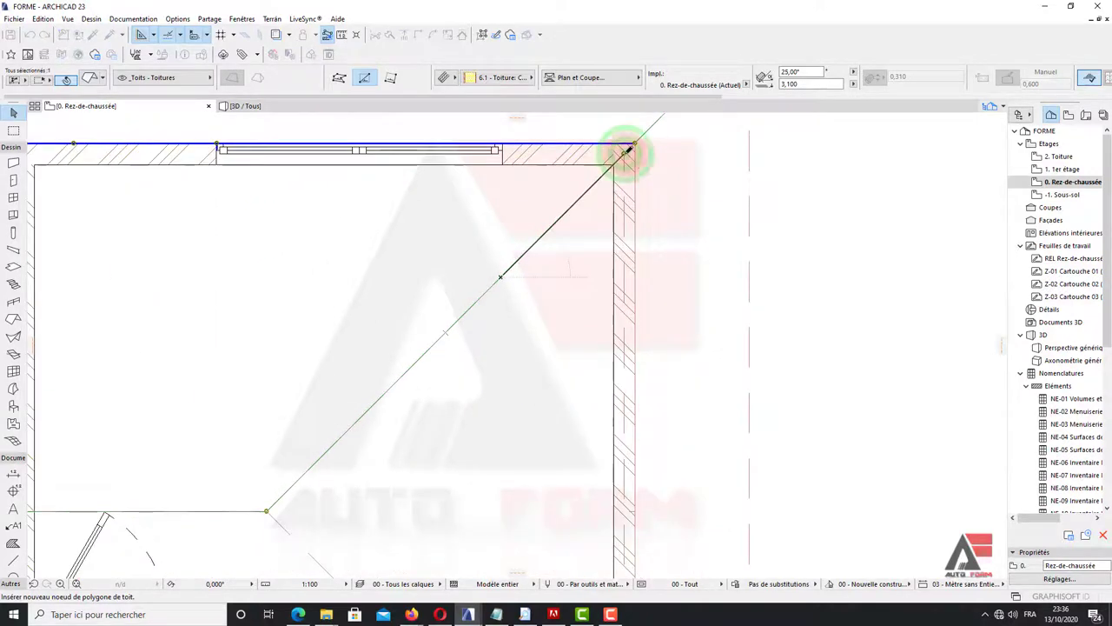
{"action": "scroll", "coordinate": [628, 155], "scroll_direction": "down", "scroll_amount": 2}
{"action": "scroll", "coordinate": [521, 252], "scroll_direction": "down", "scroll_amount": 1}
Step: Move the new roof corner onto the wall so the edge is level
{"action": "left_click", "coordinate": [511, 275]}
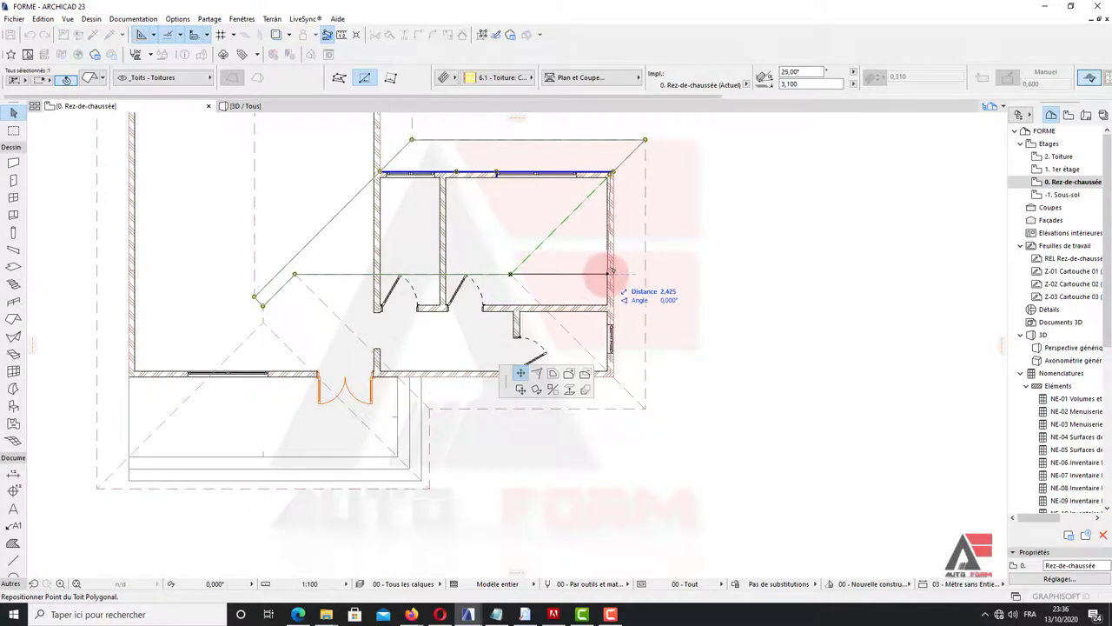
{"action": "scroll", "coordinate": [612, 271], "scroll_direction": "up", "scroll_amount": 2}
{"action": "scroll", "coordinate": [614, 271], "scroll_direction": "up", "scroll_amount": 1}
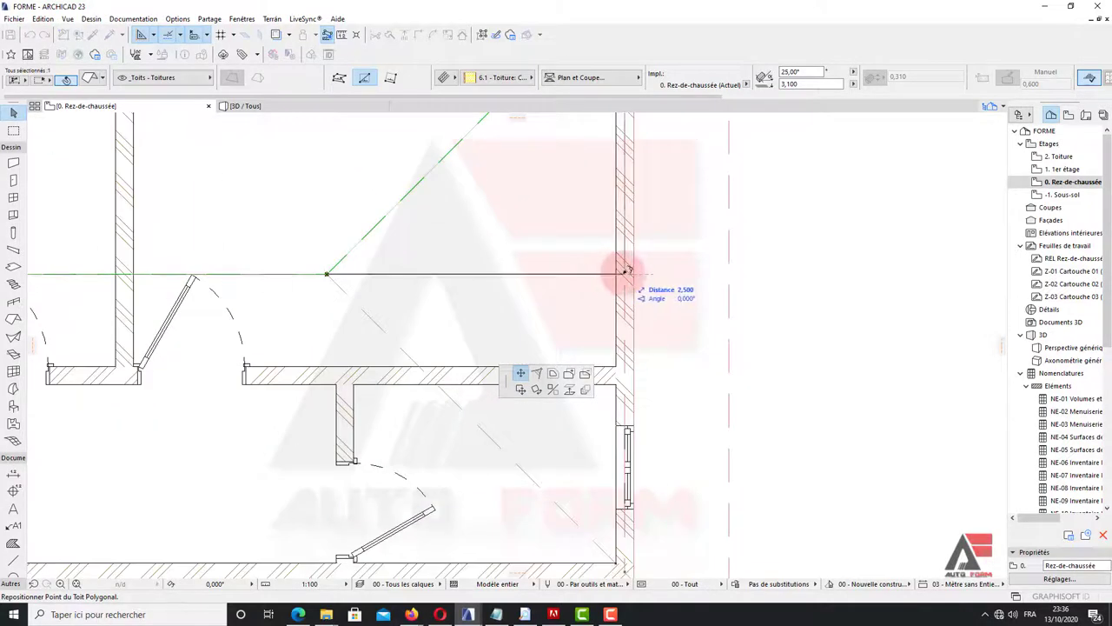
{"action": "left_click", "coordinate": [624, 271]}
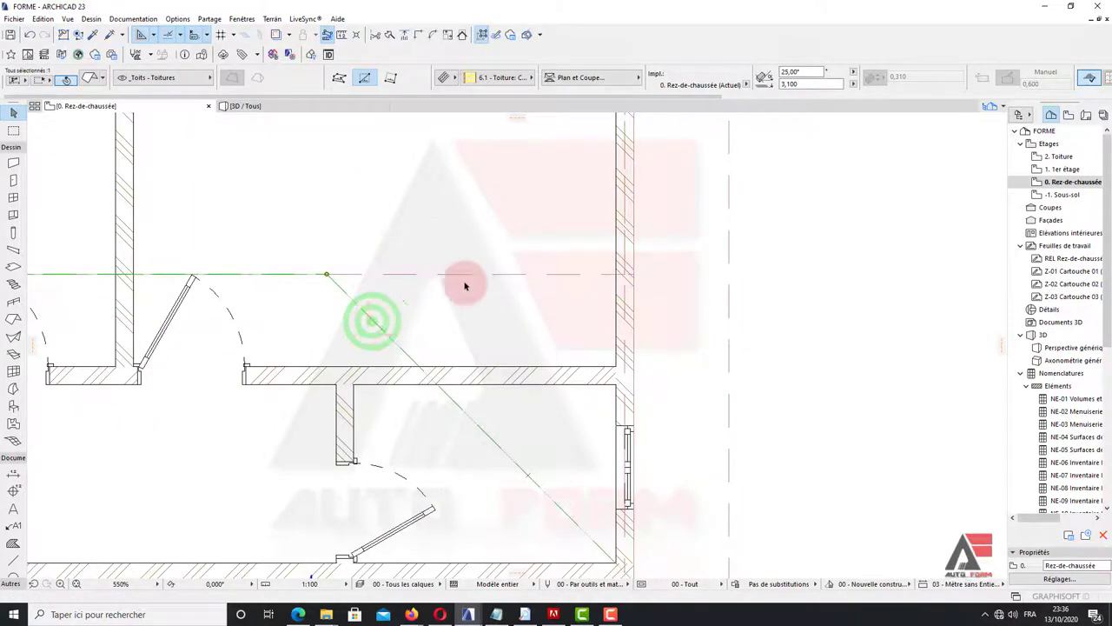
{"action": "scroll", "coordinate": [477, 278], "scroll_direction": "down", "scroll_amount": 3}
Step: Insert a corner on the lower roof edge at the right wing's wall corner
{"action": "left_click", "coordinate": [512, 341]}
{"action": "left_click", "coordinate": [563, 397]}
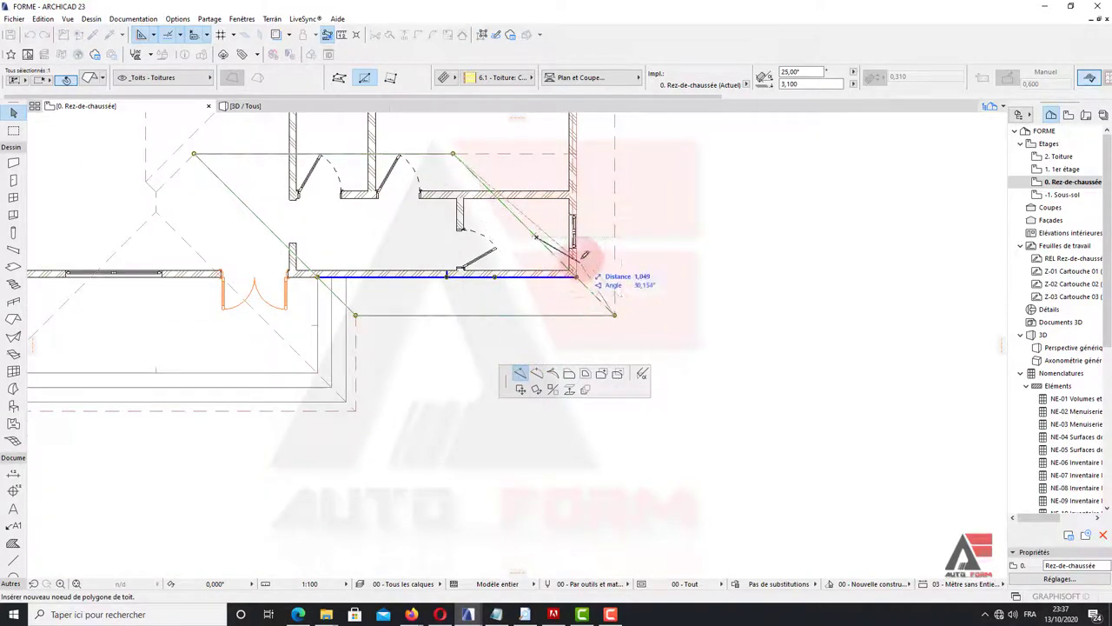
{"action": "scroll", "coordinate": [565, 276], "scroll_direction": "up", "scroll_amount": 3}
{"action": "scroll", "coordinate": [575, 281], "scroll_direction": "up", "scroll_amount": 3}
{"action": "scroll", "coordinate": [578, 283], "scroll_direction": "down", "scroll_amount": 3}
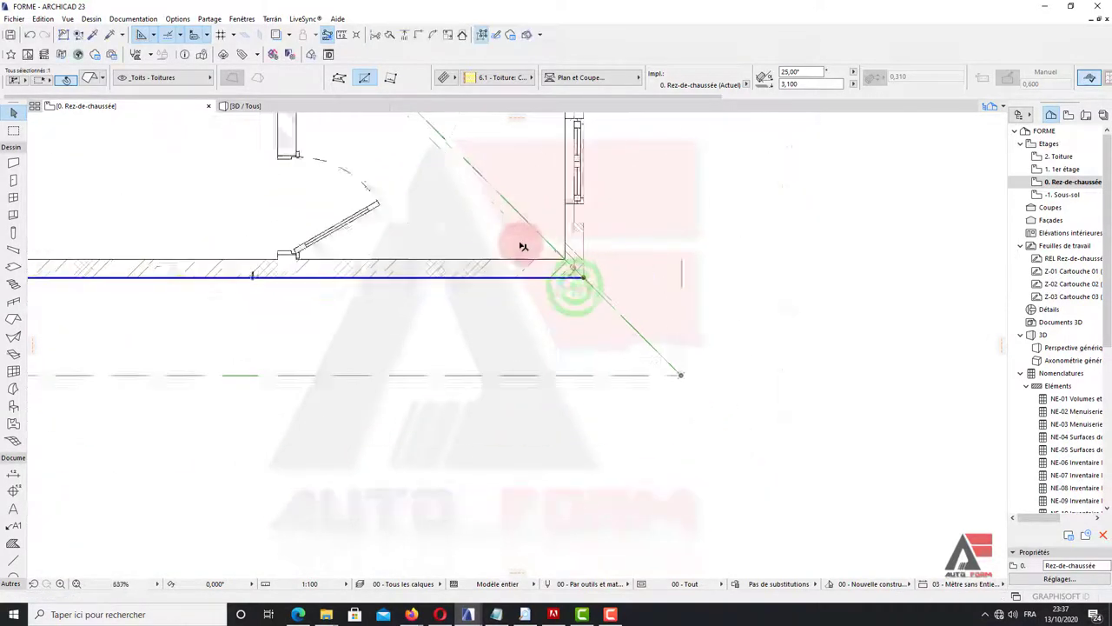
{"action": "scroll", "coordinate": [573, 279], "scroll_direction": "down", "scroll_amount": 2}
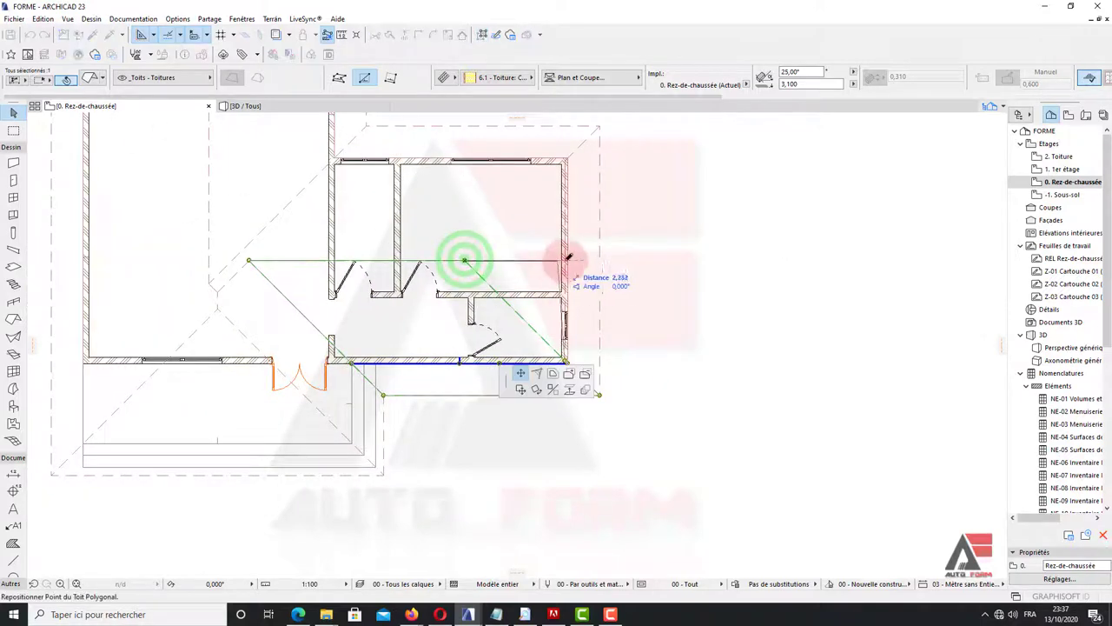
{"action": "scroll", "coordinate": [565, 255], "scroll_direction": "up", "scroll_amount": 3}
{"action": "left_click", "coordinate": [563, 259]}
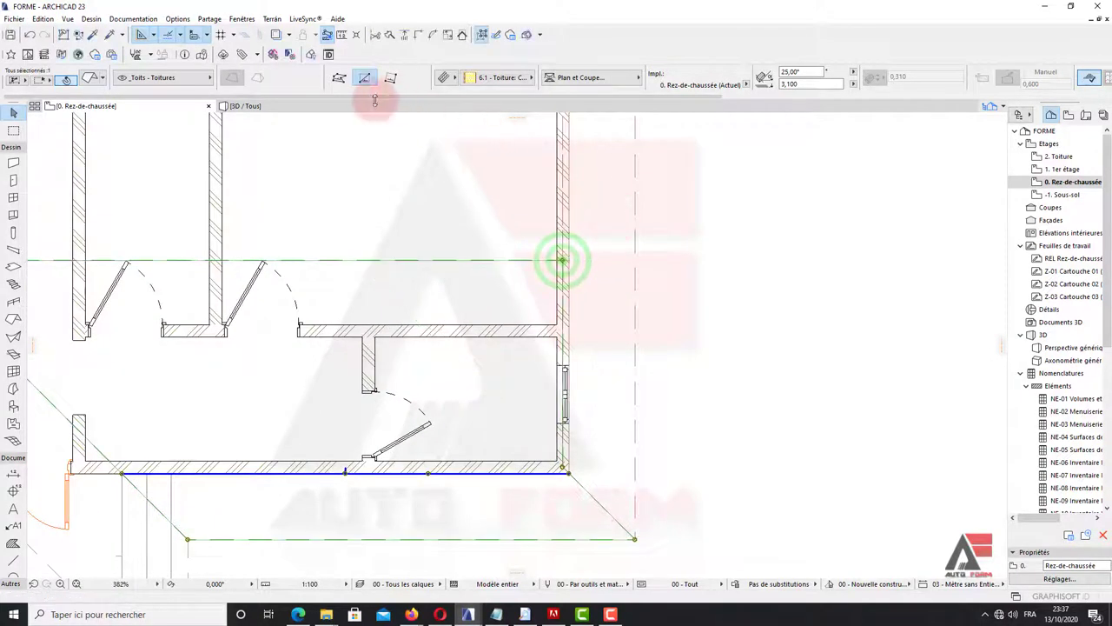
{"action": "key", "text": "F3"}
{"action": "mouse_move", "coordinate": [551, 280]}
{"action": "middle_mouse_down", "text": "shift"}
{"action": "mouse_move", "coordinate": [504, 228]}
{"action": "mouse_move", "coordinate": [368, 172]}
{"action": "mouse_move", "coordinate": [467, 231]}
{"action": "mouse_move", "coordinate": [540, 229]}
{"action": "mouse_move", "coordinate": [643, 270]}
{"action": "mouse_move", "coordinate": [857, 308]}
{"action": "middle_mouse_up", "text": "shift"}
{"action": "scroll", "coordinate": [703, 313], "scroll_direction": "up", "scroll_amount": 2}
{"action": "scroll", "coordinate": [662, 323], "scroll_direction": "up", "scroll_amount": 2}
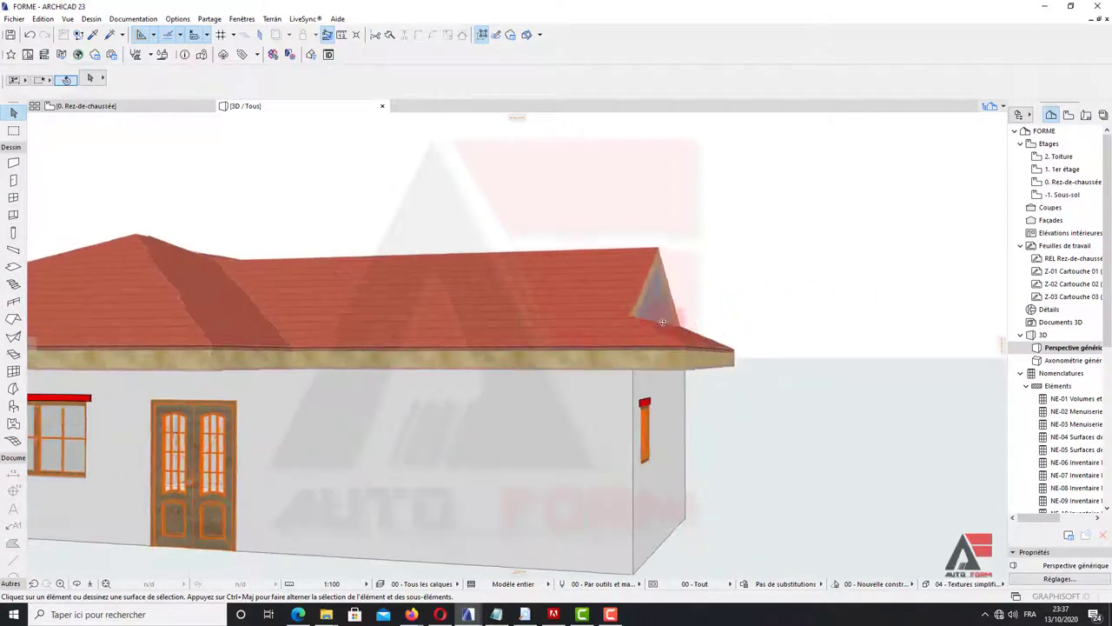
{"action": "middle_click_drag", "start_coordinate": [662, 322], "coordinate": [578, 325], "text": "shift"}
{"action": "mouse_move", "coordinate": [681, 325]}
{"action": "middle_mouse_down", "text": "shift"}
{"action": "mouse_move", "coordinate": [759, 266]}
{"action": "mouse_move", "coordinate": [765, 316]}
{"action": "mouse_move", "coordinate": [474, 293]}
{"action": "mouse_move", "coordinate": [542, 266]}
{"action": "mouse_move", "coordinate": [412, 284]}
{"action": "middle_mouse_up", "text": "shift"}
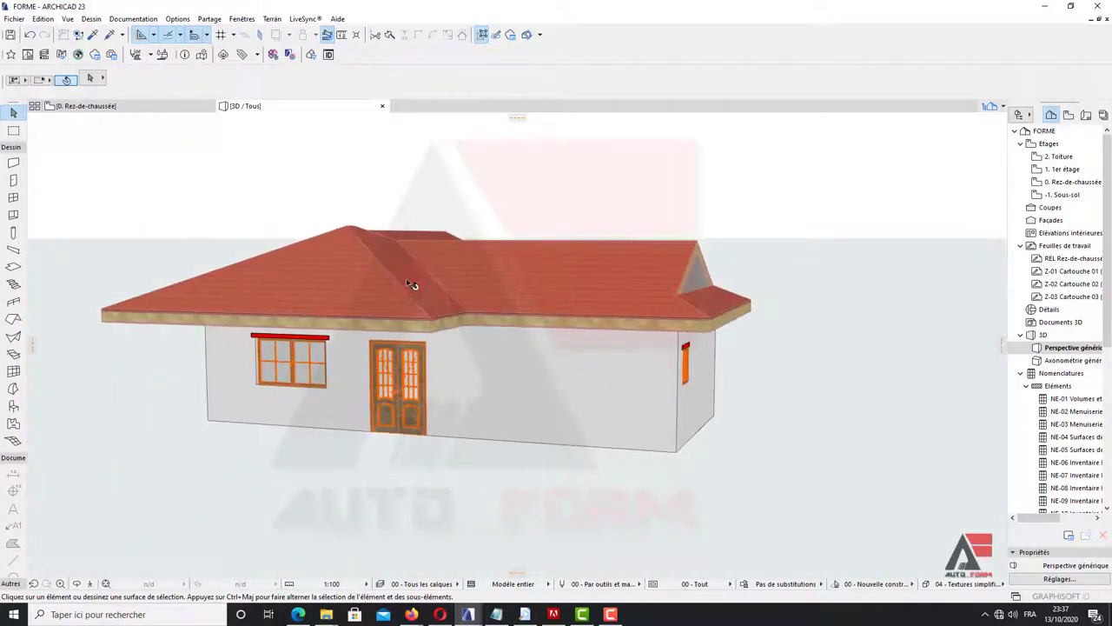
{"action": "left_click", "coordinate": [119, 106]}
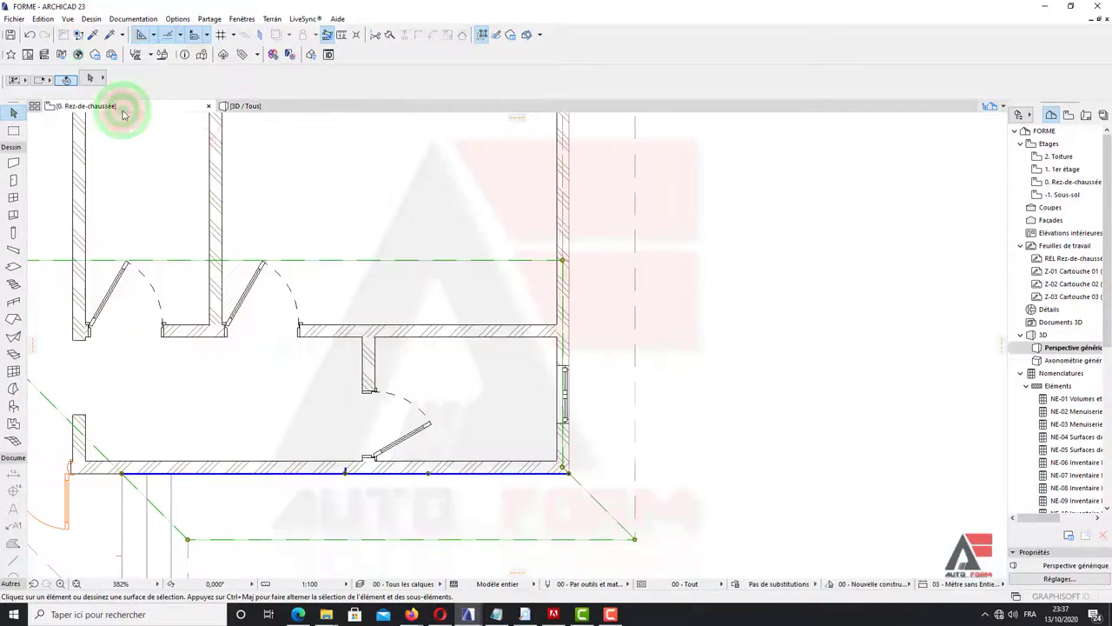
Step: Snap the triangular entrance roof's apex to the left wall corner, reshaping it into a trapezoid
{"action": "left_click", "coordinate": [355, 296]}
{"action": "scroll", "coordinate": [350, 324], "scroll_direction": "down", "scroll_amount": 2}
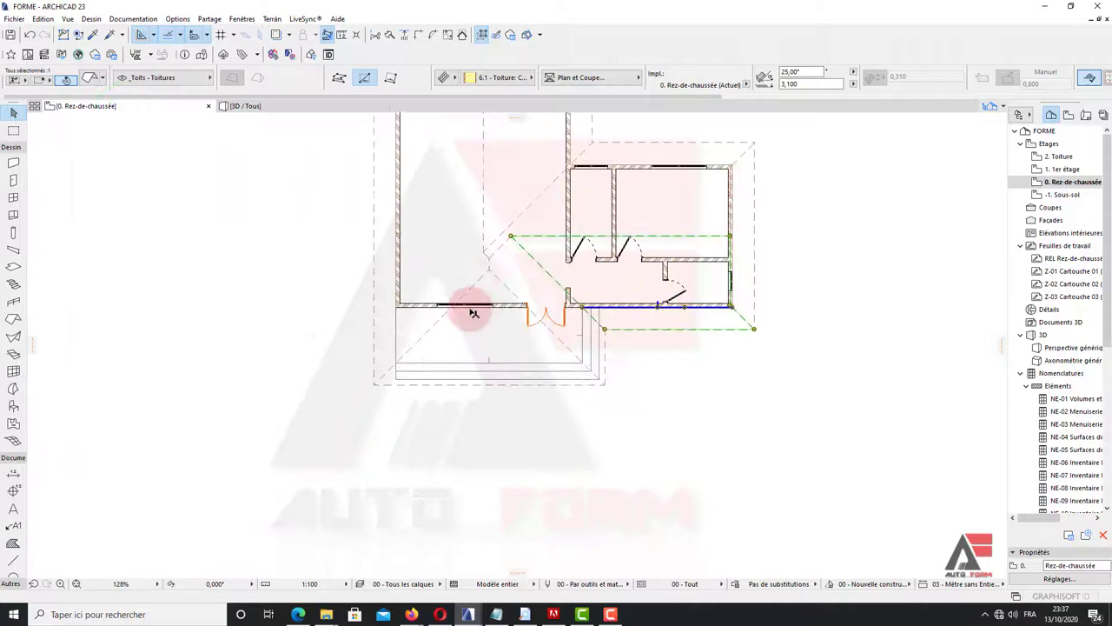
{"action": "left_click", "coordinate": [391, 387]}
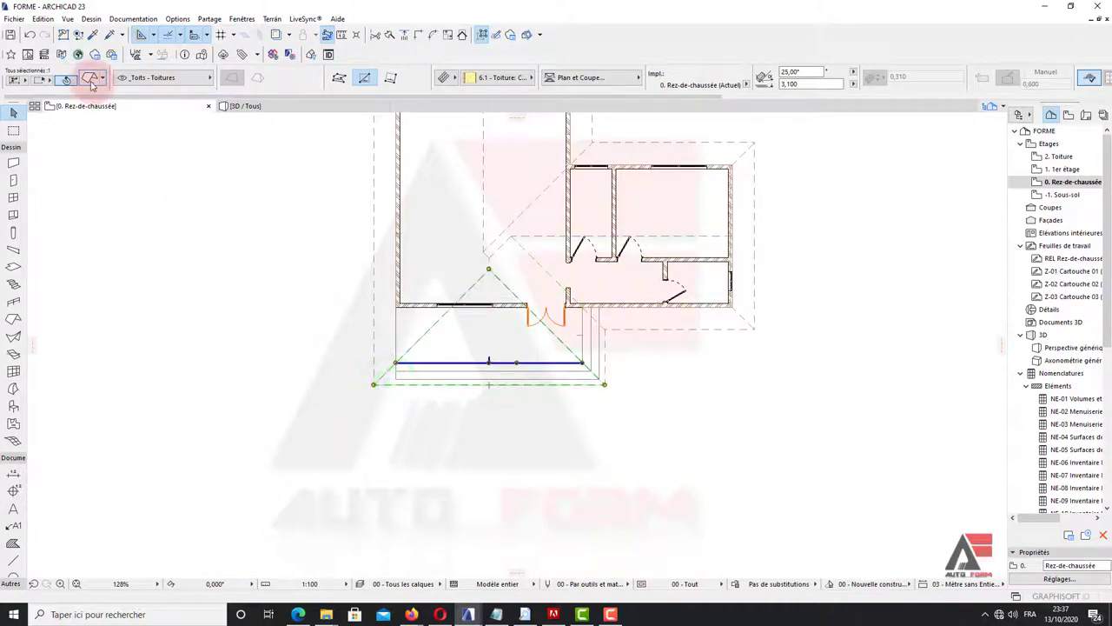
{"action": "scroll", "coordinate": [489, 283], "scroll_direction": "up", "scroll_amount": 1}
{"action": "scroll", "coordinate": [519, 254], "scroll_direction": "up", "scroll_amount": 2}
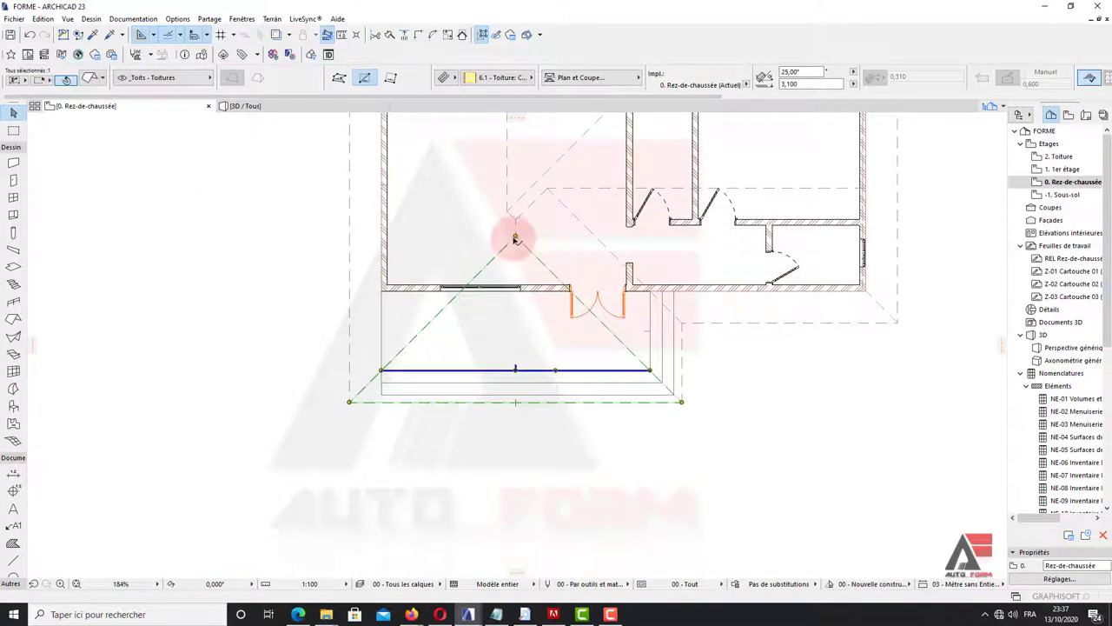
{"action": "left_click", "coordinate": [515, 238]}
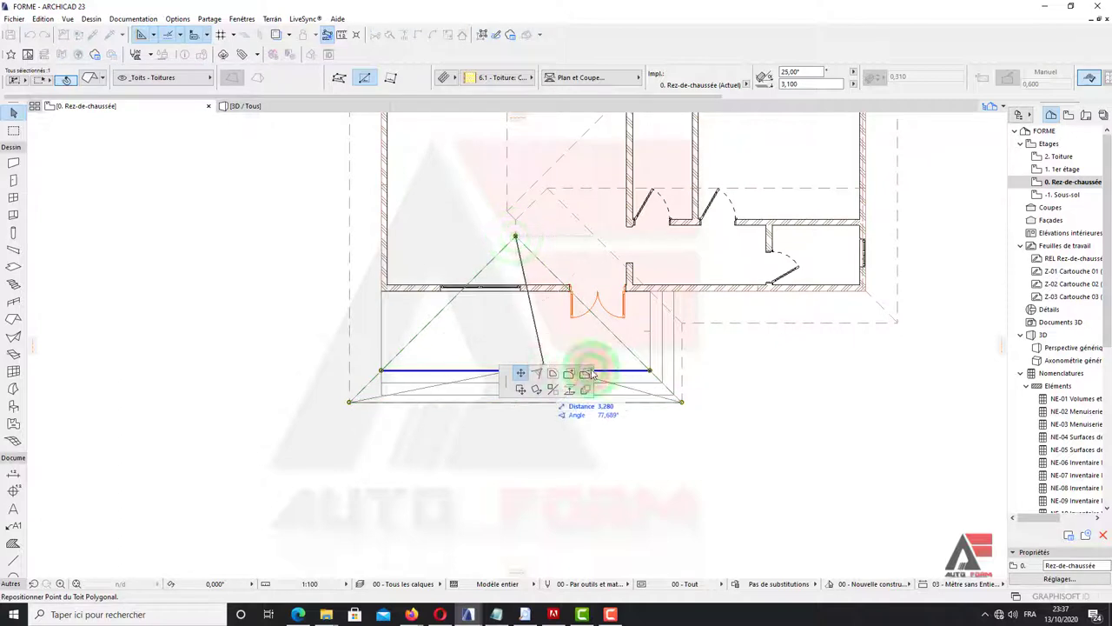
{"action": "left_click", "coordinate": [588, 373]}
{"action": "left_click", "coordinate": [384, 278]}
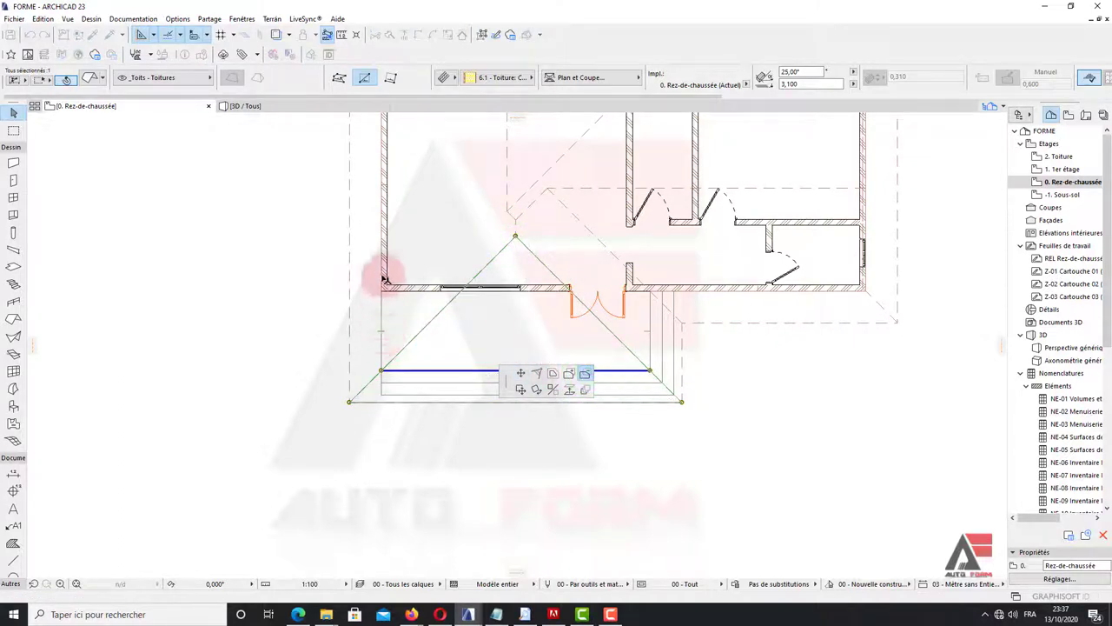
{"action": "left_click", "coordinate": [304, 316]}
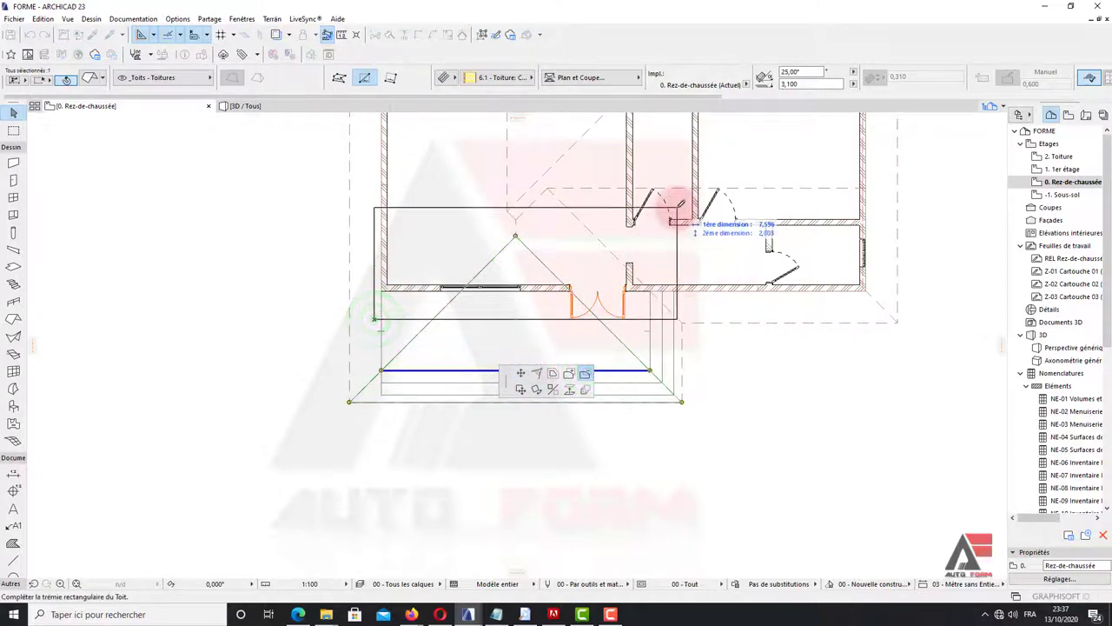
{"action": "left_click", "coordinate": [678, 206]}
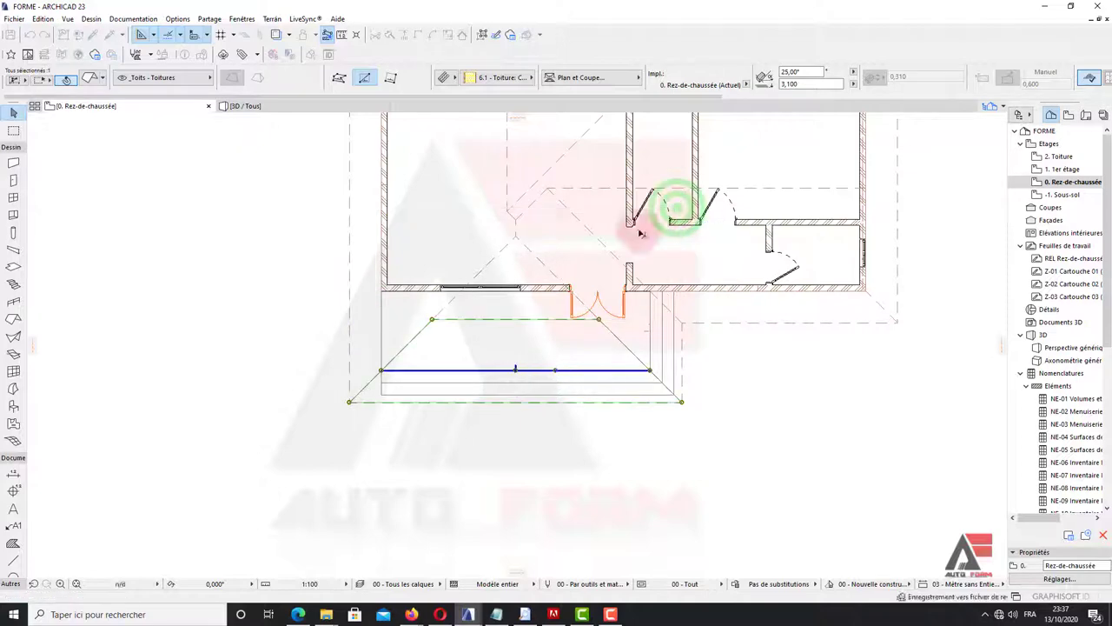
Step: Add corners to the larger front roof at the wall end and near the entrance door
{"action": "left_click", "coordinate": [492, 264]}
{"action": "scroll", "coordinate": [474, 279], "scroll_direction": "up", "scroll_amount": 3}
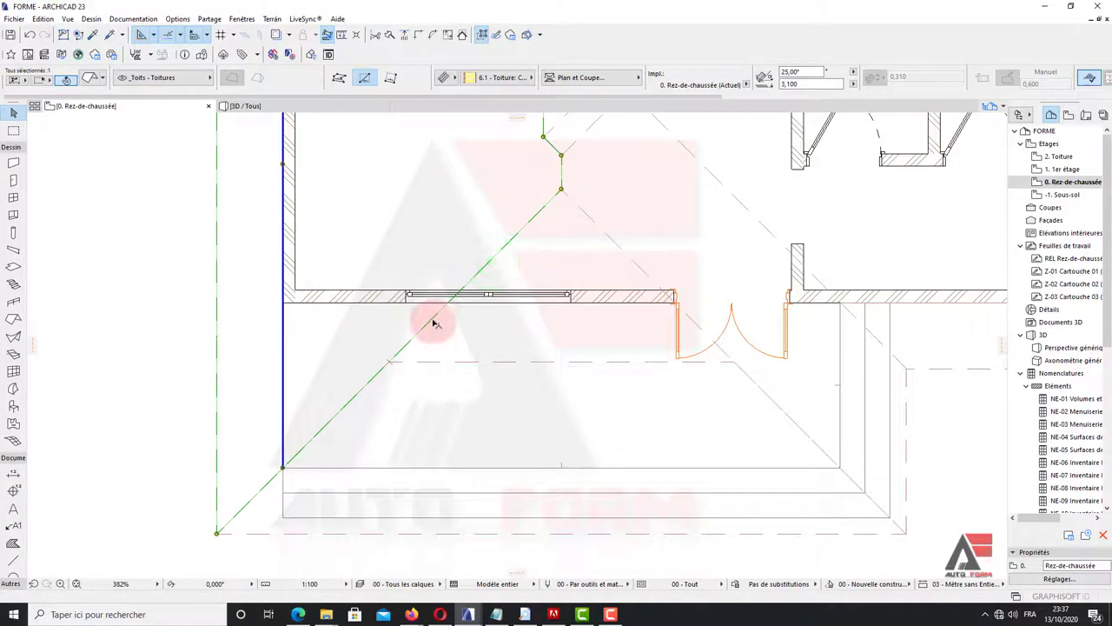
{"action": "left_click", "coordinate": [432, 321]}
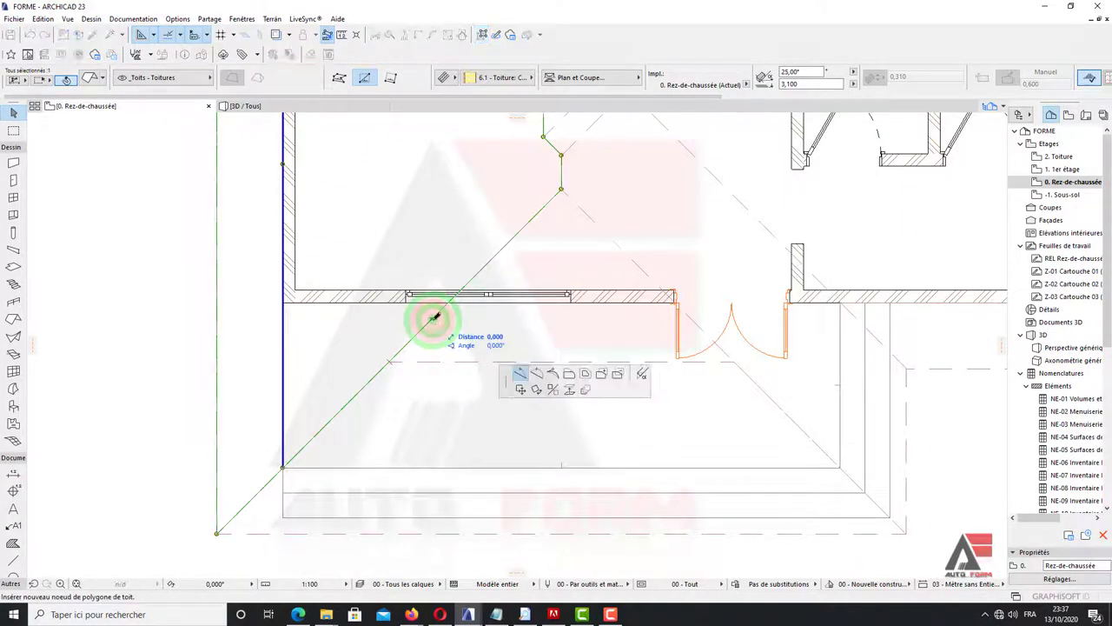
{"action": "left_click", "coordinate": [391, 361]}
{"action": "left_click", "coordinate": [699, 323]}
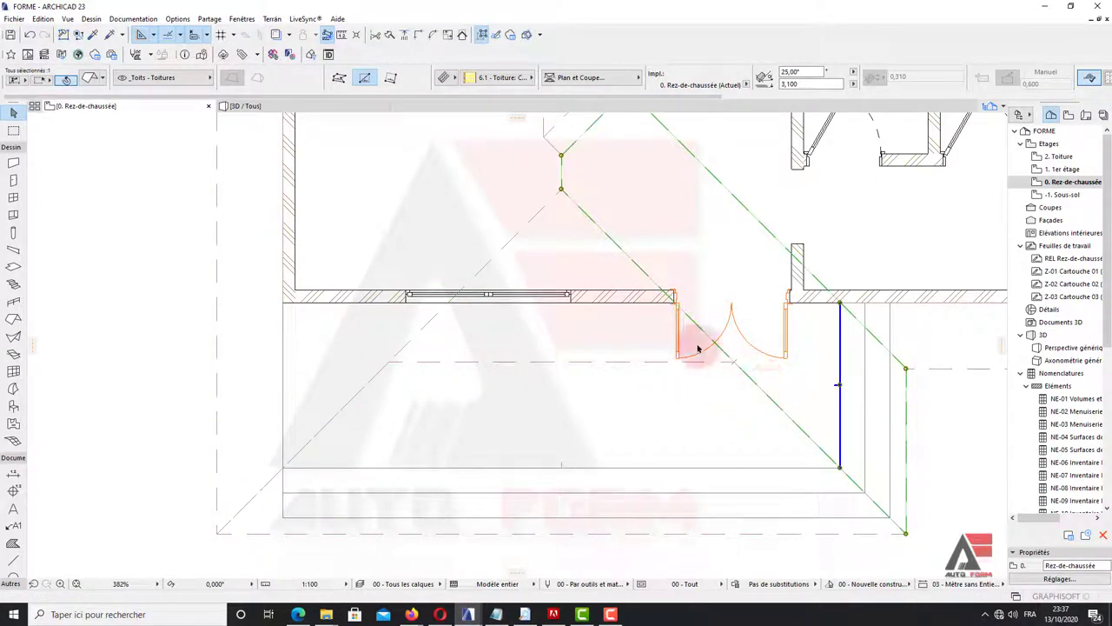
{"action": "left_click", "coordinate": [698, 327]}
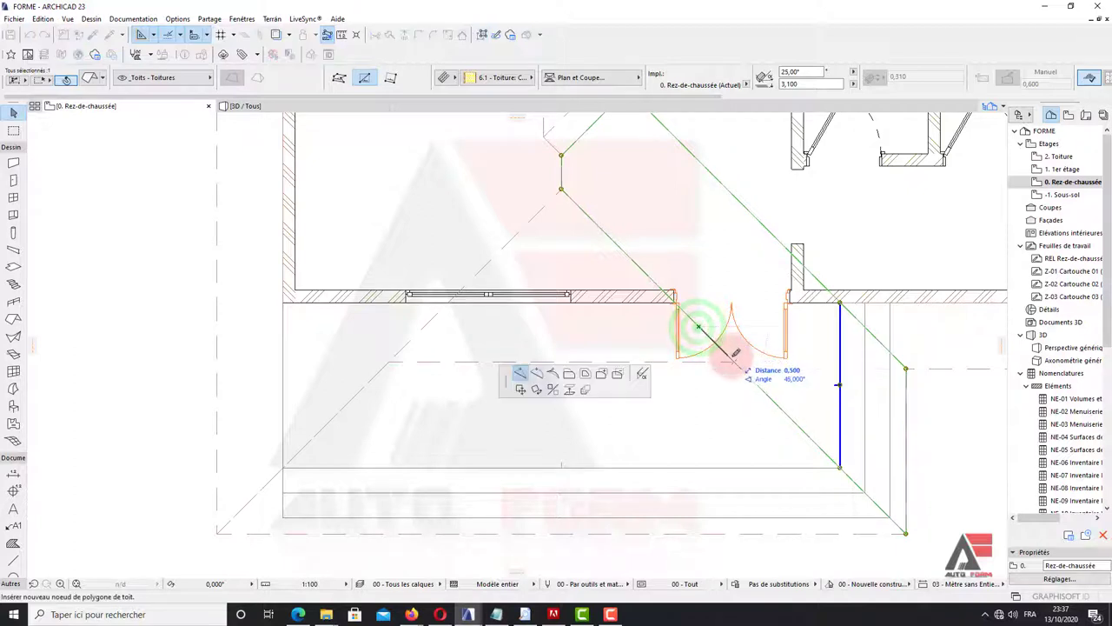
{"action": "left_click", "coordinate": [735, 359]}
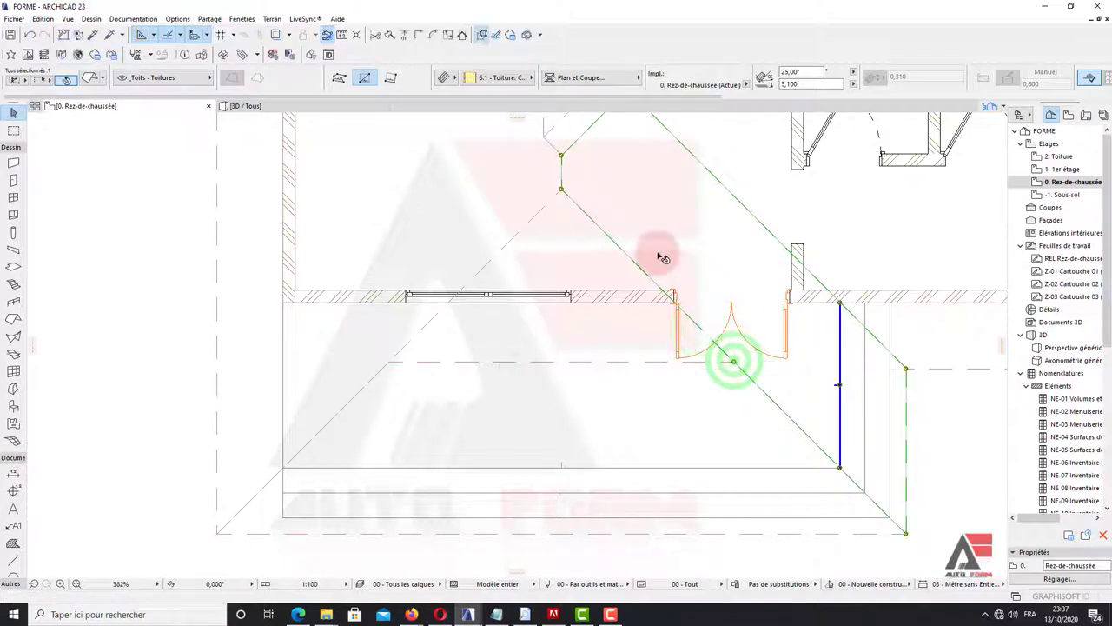
Step: Move the upper corners of both front roofs down onto the horizontal line
{"action": "left_click", "coordinate": [562, 192]}
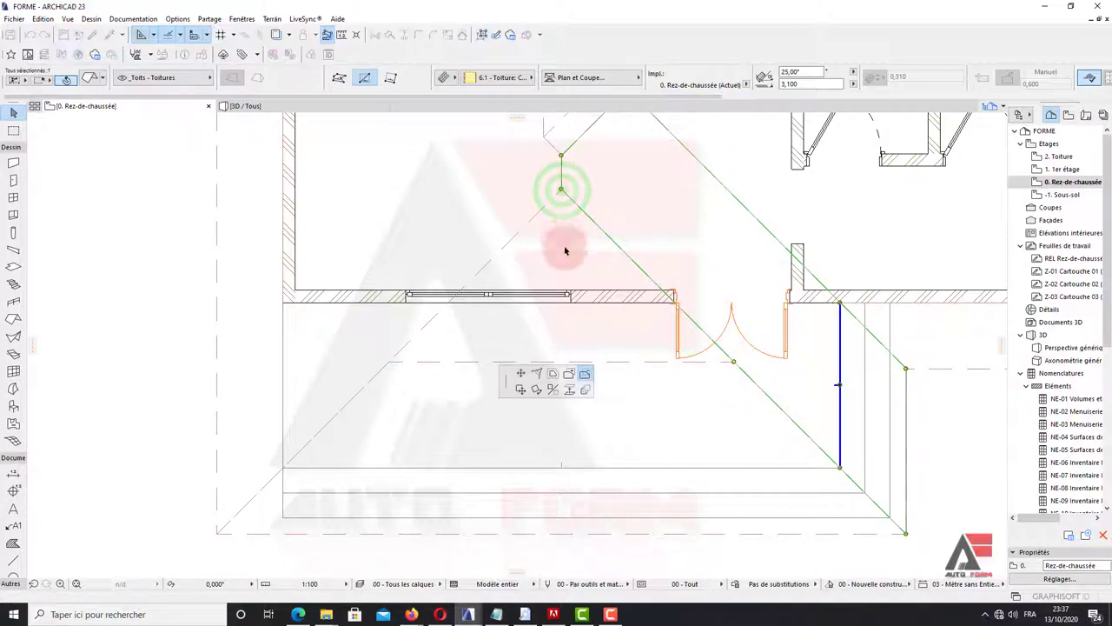
{"action": "left_click", "coordinate": [527, 361]}
{"action": "middle_click_drag", "start_coordinate": [595, 309], "coordinate": [705, 260]}
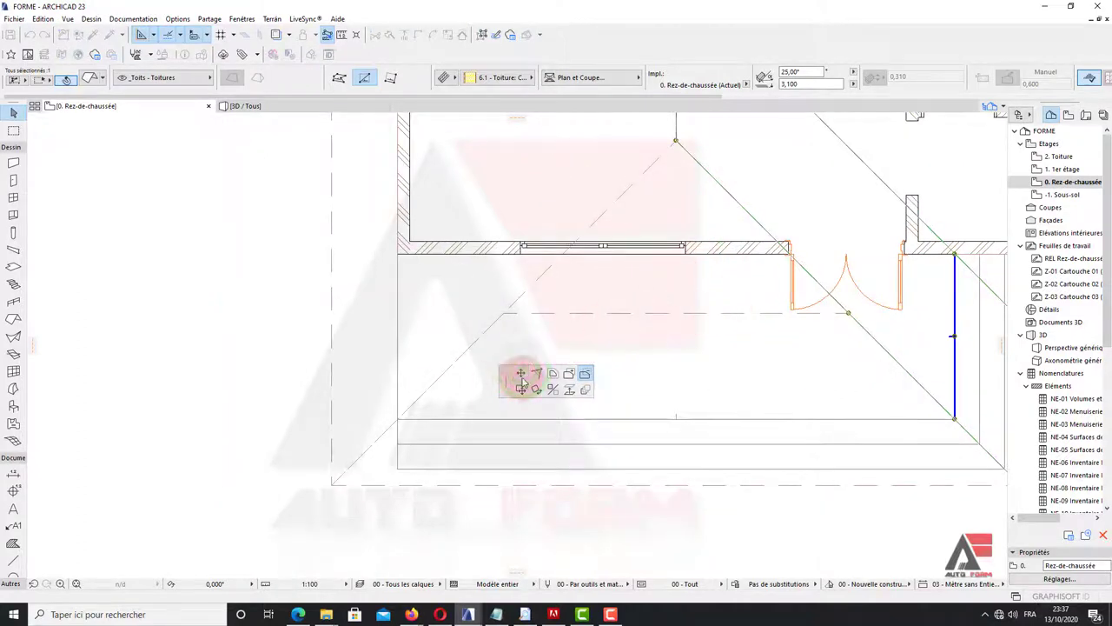
{"action": "left_click", "coordinate": [677, 311]}
{"action": "left_click", "coordinate": [640, 183]}
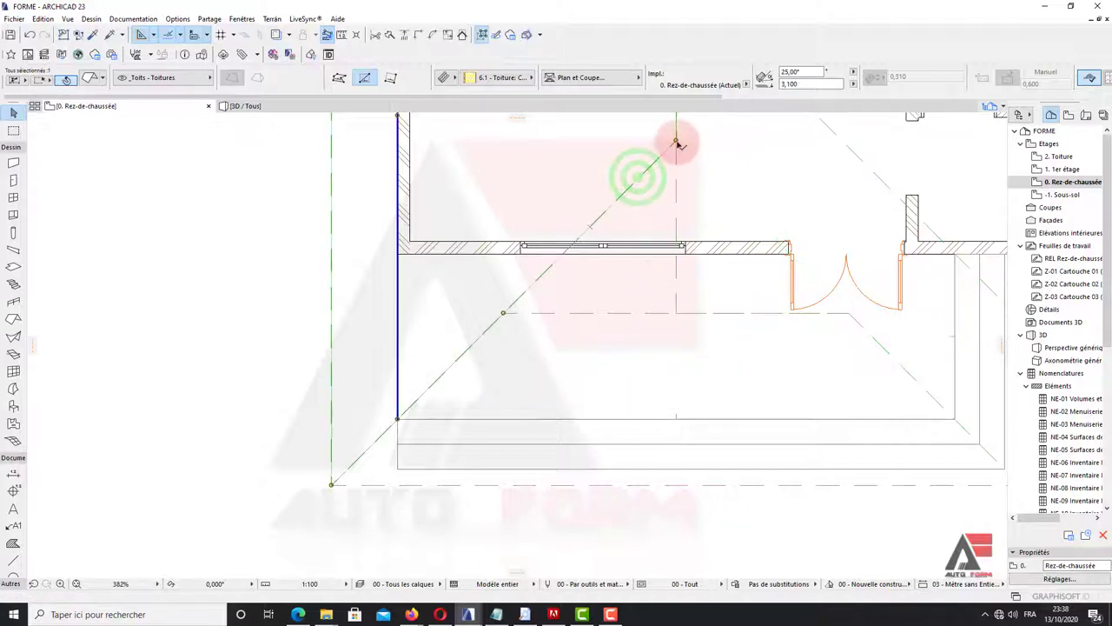
{"action": "left_click", "coordinate": [677, 141]}
{"action": "left_click", "coordinate": [676, 311]}
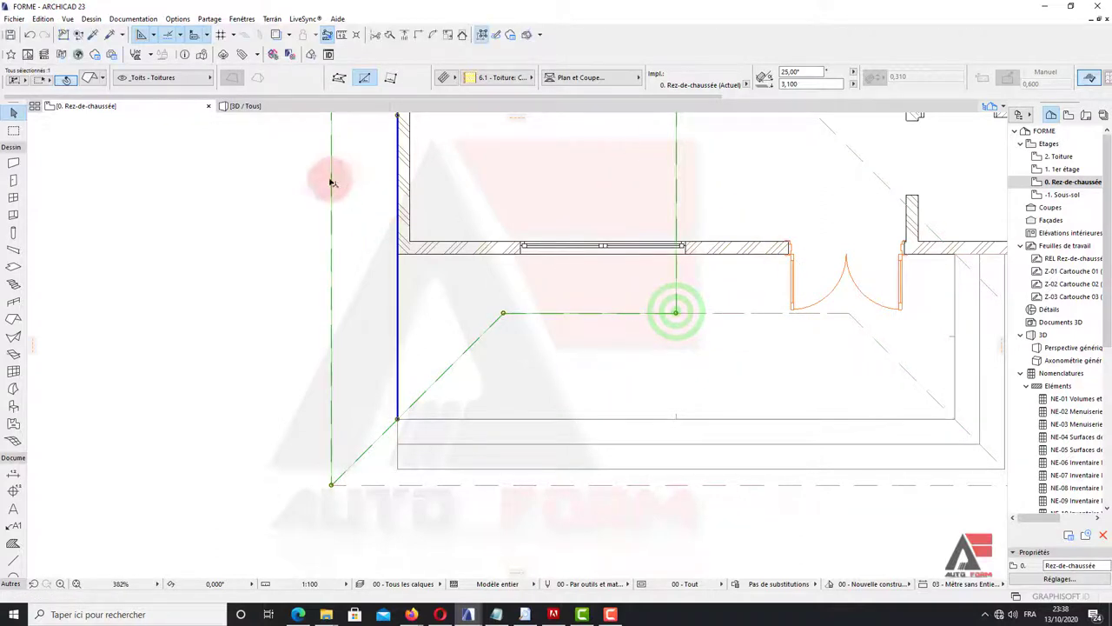
Step: View the house in 3D from an angled side view showing gables at both ends
{"action": "left_click", "coordinate": [273, 104]}
{"action": "mouse_move", "coordinate": [511, 343]}
{"action": "middle_mouse_down", "text": "shift"}
{"action": "mouse_move", "coordinate": [220, 303]}
{"action": "mouse_move", "coordinate": [327, 326]}
{"action": "middle_mouse_up", "text": "shift"}
{"action": "mouse_move", "coordinate": [366, 315]}
{"action": "left_mouse_down"}
{"action": "mouse_move", "coordinate": [672, 310]}
{"action": "mouse_move", "coordinate": [404, 268]}
{"action": "left_mouse_up"}
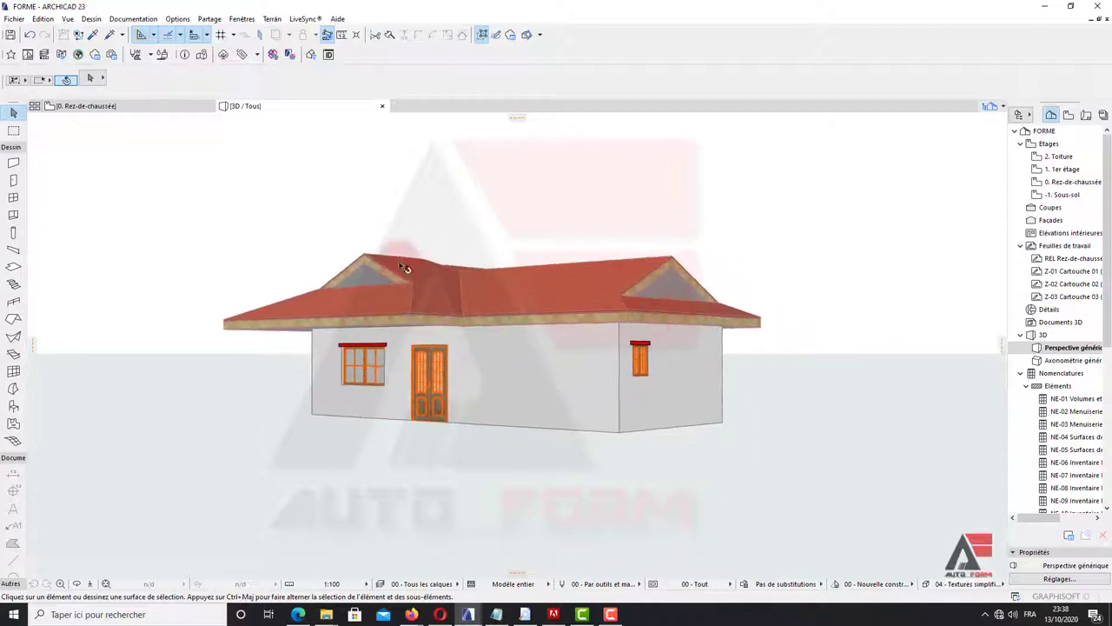
{"action": "left_click", "coordinate": [80, 108]}
{"action": "left_click", "coordinate": [337, 289]}
{"action": "scroll", "coordinate": [417, 310], "scroll_direction": "down", "scroll_amount": 3}
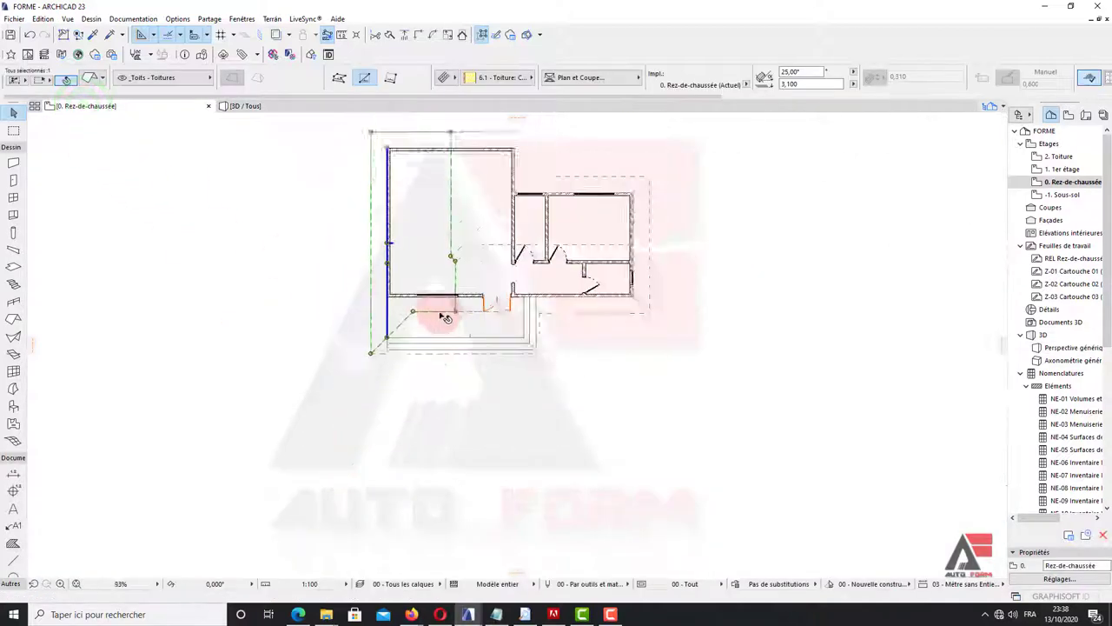
{"action": "scroll", "coordinate": [460, 326], "scroll_direction": "down", "scroll_amount": 2}
{"action": "left_click", "coordinate": [708, 297]}
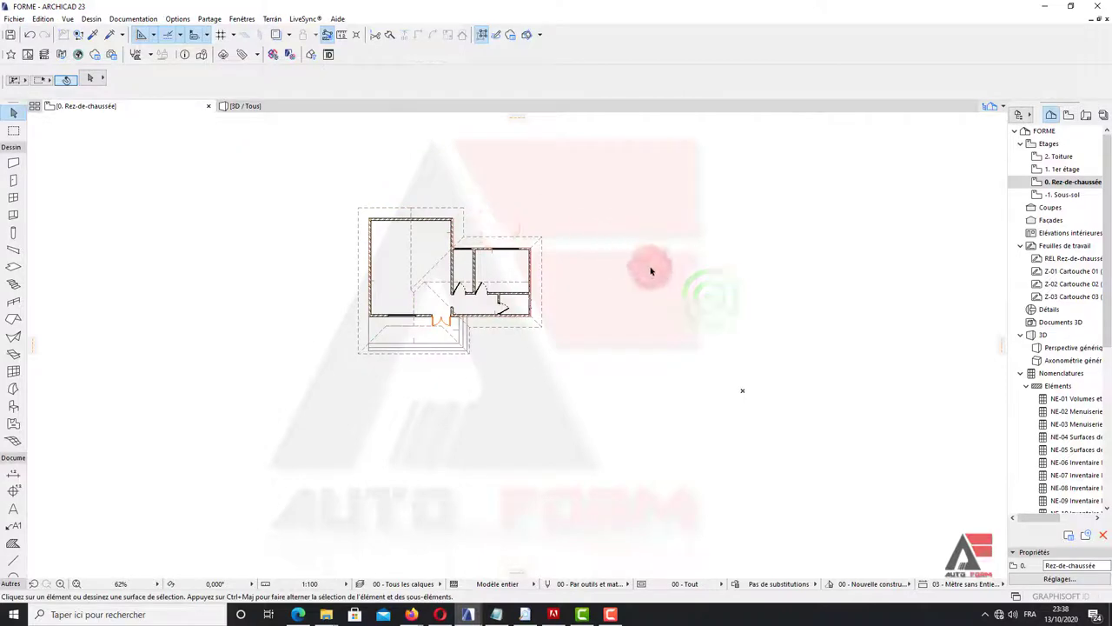
{"action": "scroll", "coordinate": [439, 241], "scroll_direction": "up", "scroll_amount": 1}
{"action": "scroll", "coordinate": [438, 240], "scroll_direction": "up", "scroll_amount": 3}
{"action": "scroll", "coordinate": [382, 182], "scroll_direction": "down", "scroll_amount": 3}
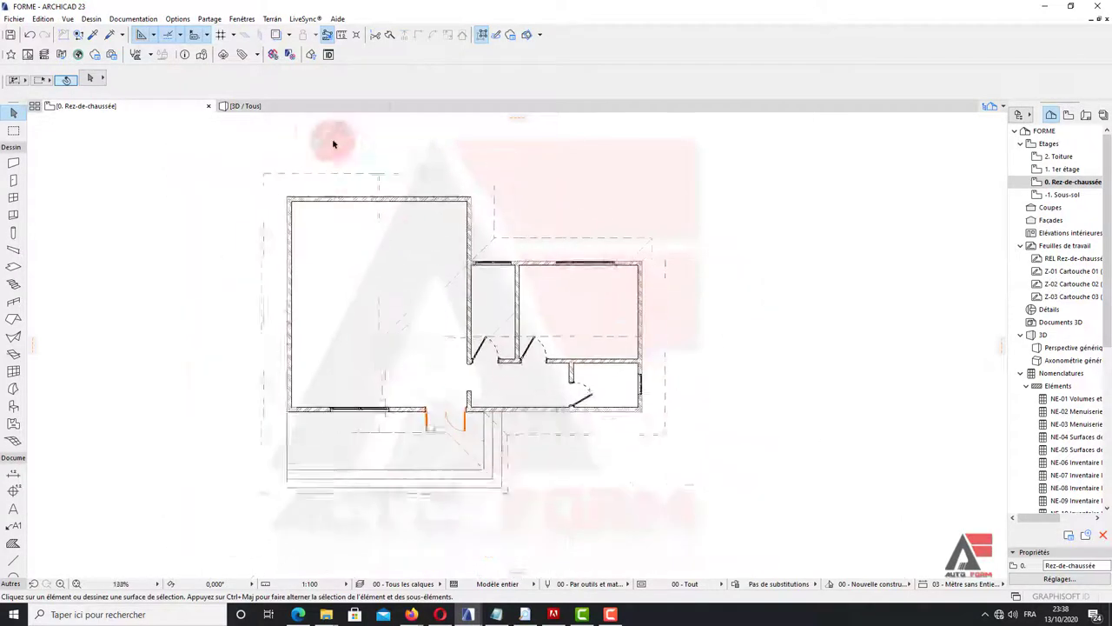
{"action": "left_click", "coordinate": [302, 105]}
{"action": "mouse_move", "coordinate": [530, 263]}
{"action": "middle_mouse_down", "text": "shift"}
{"action": "mouse_move", "coordinate": [516, 318]}
{"action": "mouse_move", "coordinate": [718, 335]}
{"action": "mouse_move", "coordinate": [356, 348]}
{"action": "mouse_move", "coordinate": [622, 372]}
{"action": "middle_mouse_up", "text": "shift"}
Step: Raise the height of the gable end wall in Wall Settings
{"action": "left_click", "coordinate": [745, 347]}
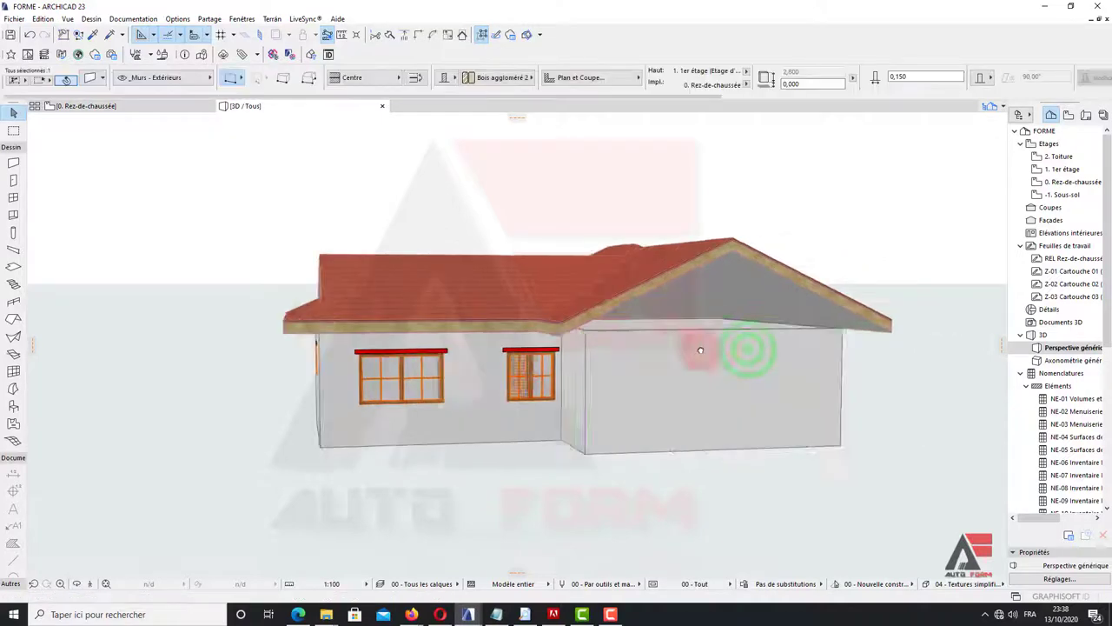
{"action": "middle_click_drag", "start_coordinate": [745, 348], "coordinate": [550, 365], "text": "shift"}
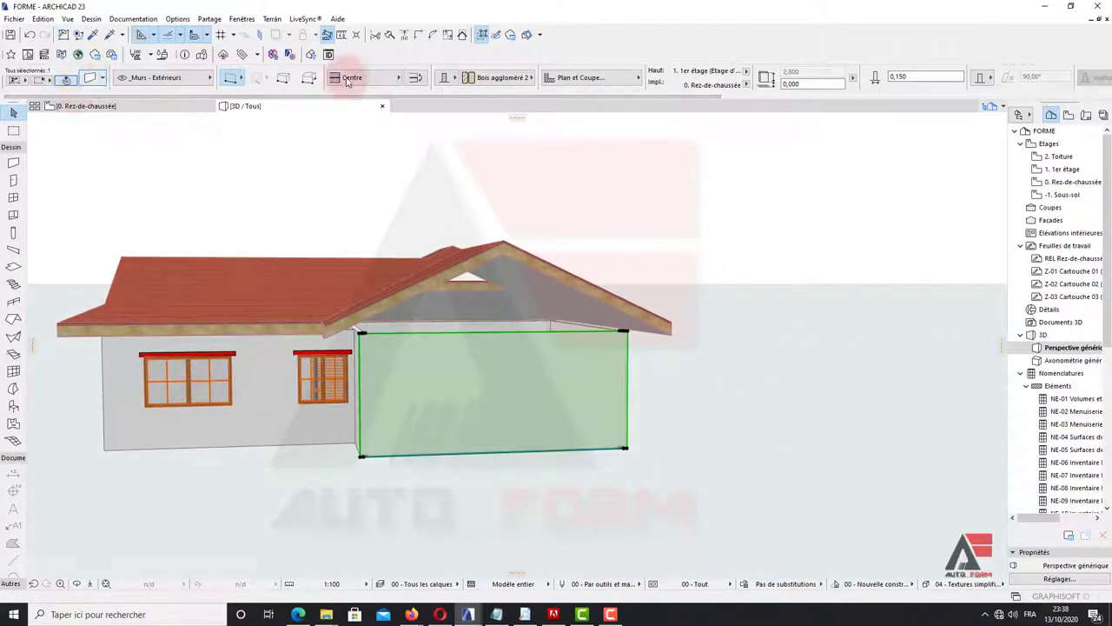
{"action": "left_click", "coordinate": [90, 80]}
{"action": "type", "text": "5"}
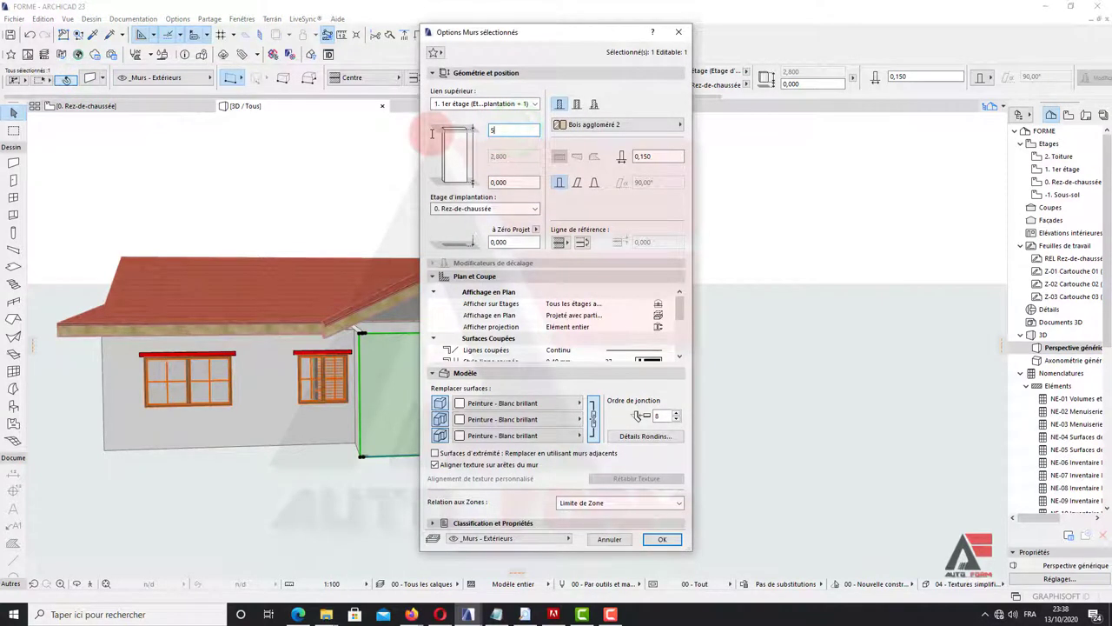
{"action": "key", "text": "Return"}
{"action": "mouse_move", "coordinate": [459, 231]}
{"action": "middle_mouse_down", "text": "shift"}
{"action": "mouse_move", "coordinate": [547, 258]}
{"action": "mouse_move", "coordinate": [555, 228]}
{"action": "middle_mouse_up", "text": "shift"}
Step: Trim the gable wall to the single-plane roof, then return to the ground-floor plan
{"action": "right_click", "coordinate": [522, 178]}
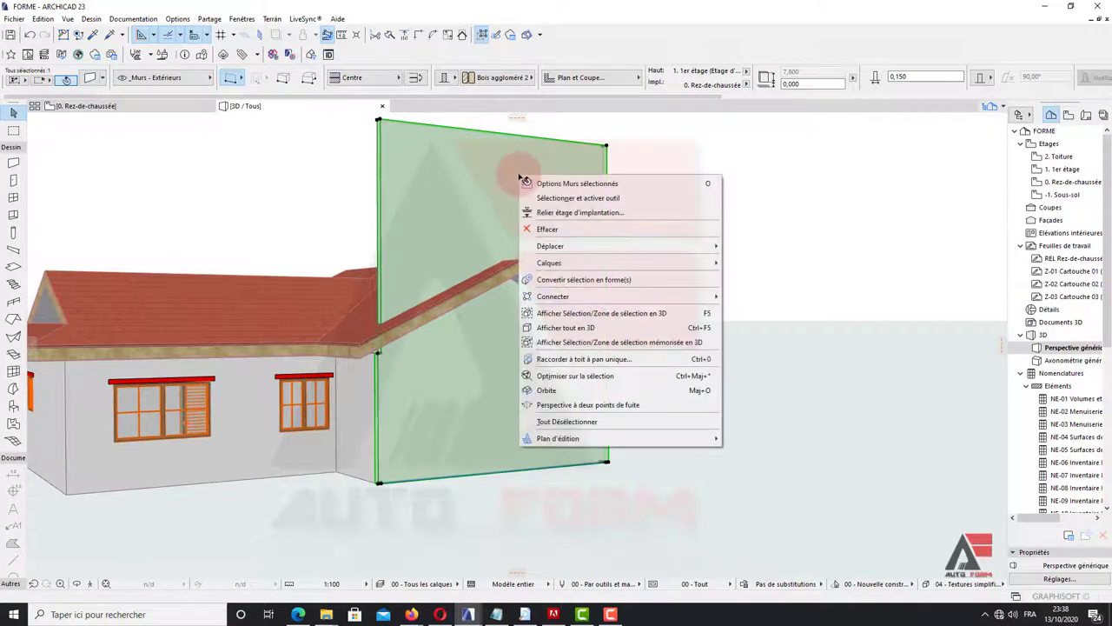
{"action": "left_click", "coordinate": [554, 363]}
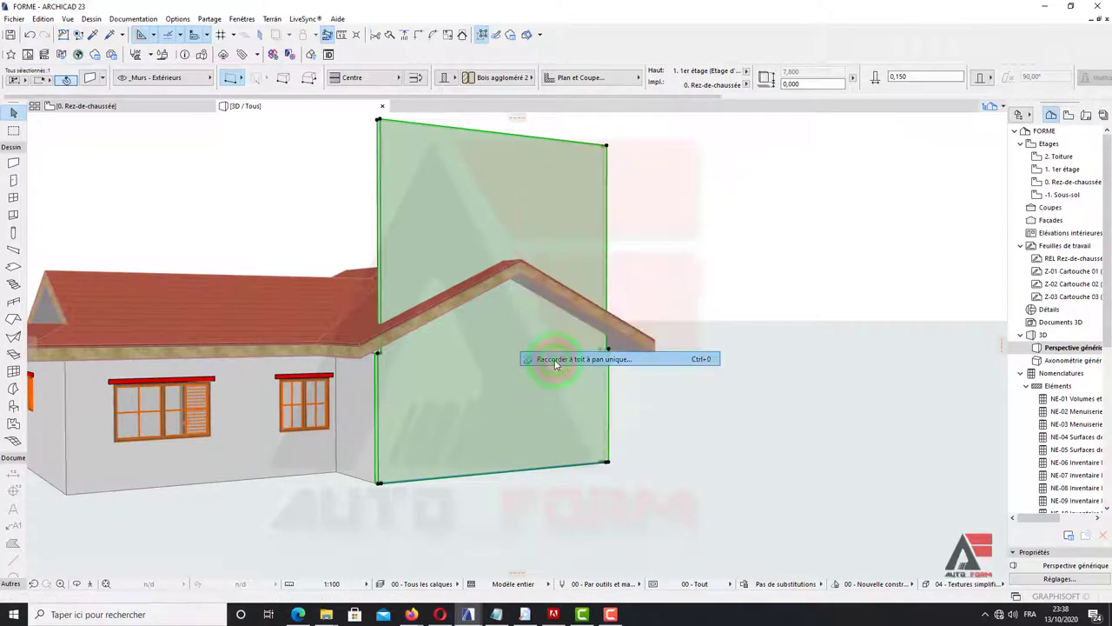
{"action": "left_click", "coordinate": [589, 323]}
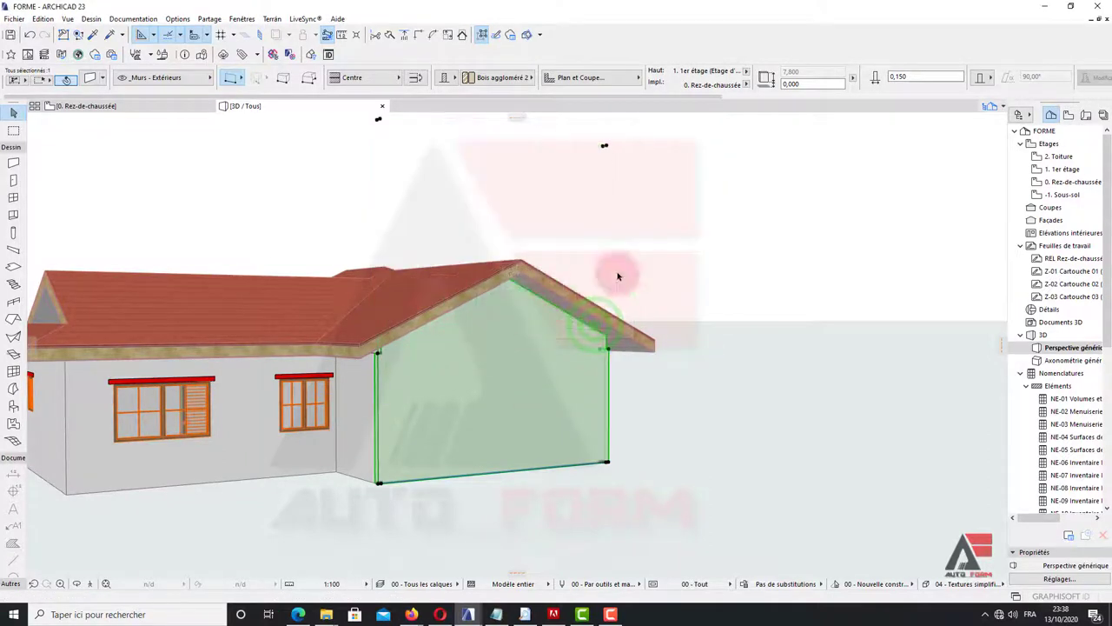
{"action": "left_click", "coordinate": [651, 258]}
{"action": "mouse_move", "coordinate": [651, 258]}
{"action": "middle_mouse_down", "text": "shift"}
{"action": "mouse_move", "coordinate": [213, 286]}
{"action": "mouse_move", "coordinate": [249, 269]}
{"action": "mouse_move", "coordinate": [231, 272]}
{"action": "middle_mouse_up", "text": "shift"}
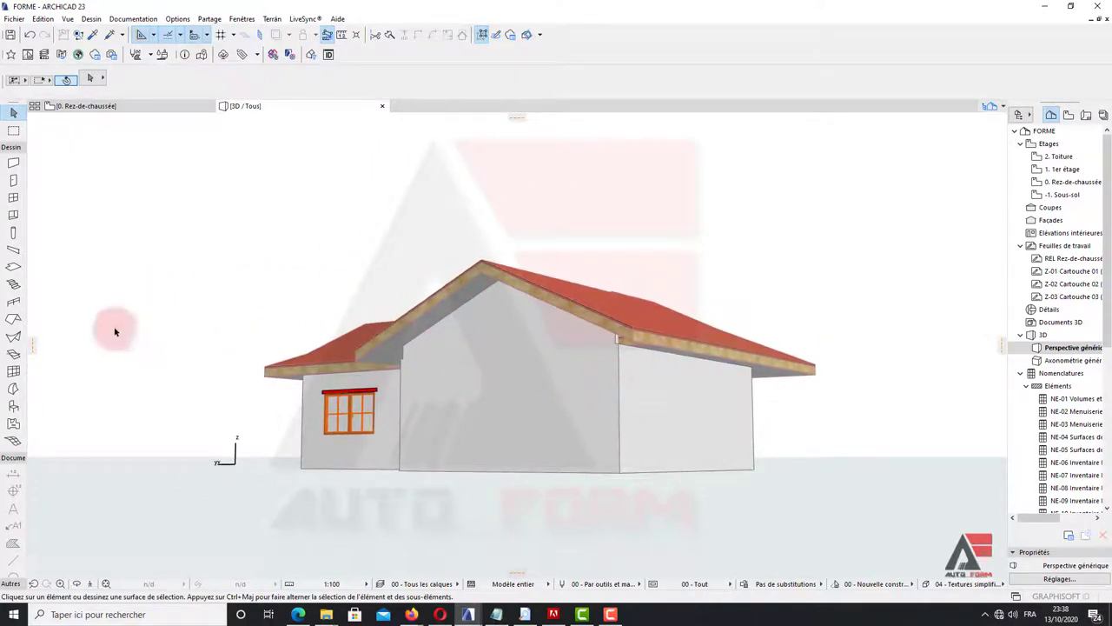
{"action": "mouse_move", "coordinate": [446, 348]}
{"action": "middle_mouse_down", "text": "shift"}
{"action": "mouse_move", "coordinate": [323, 330]}
{"action": "mouse_move", "coordinate": [260, 286]}
{"action": "middle_mouse_up", "text": "shift"}
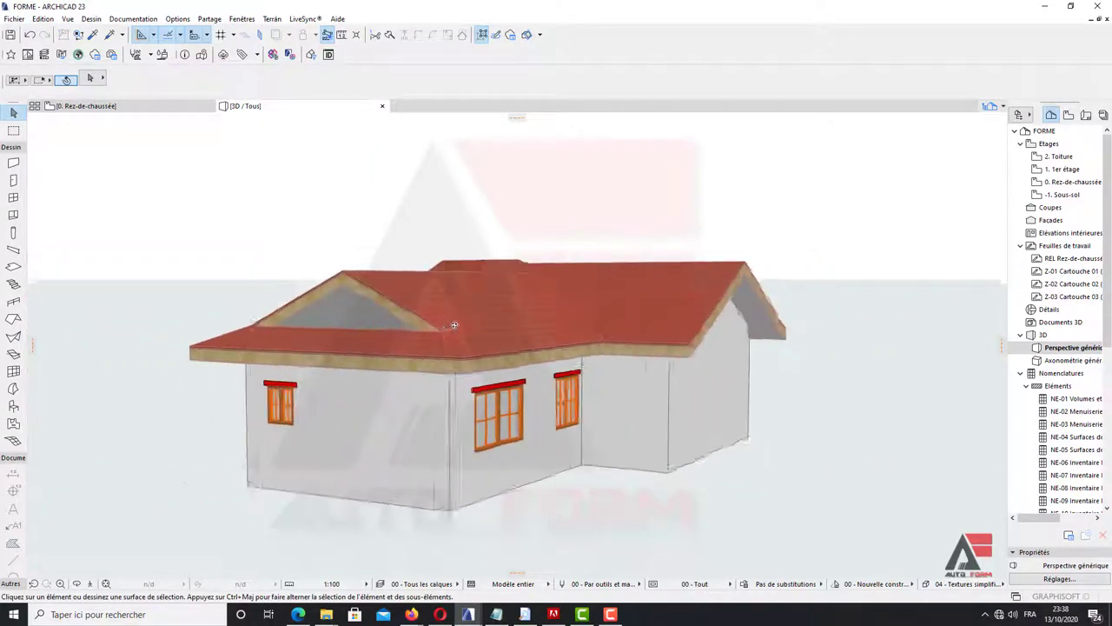
{"action": "left_click", "coordinate": [131, 116]}
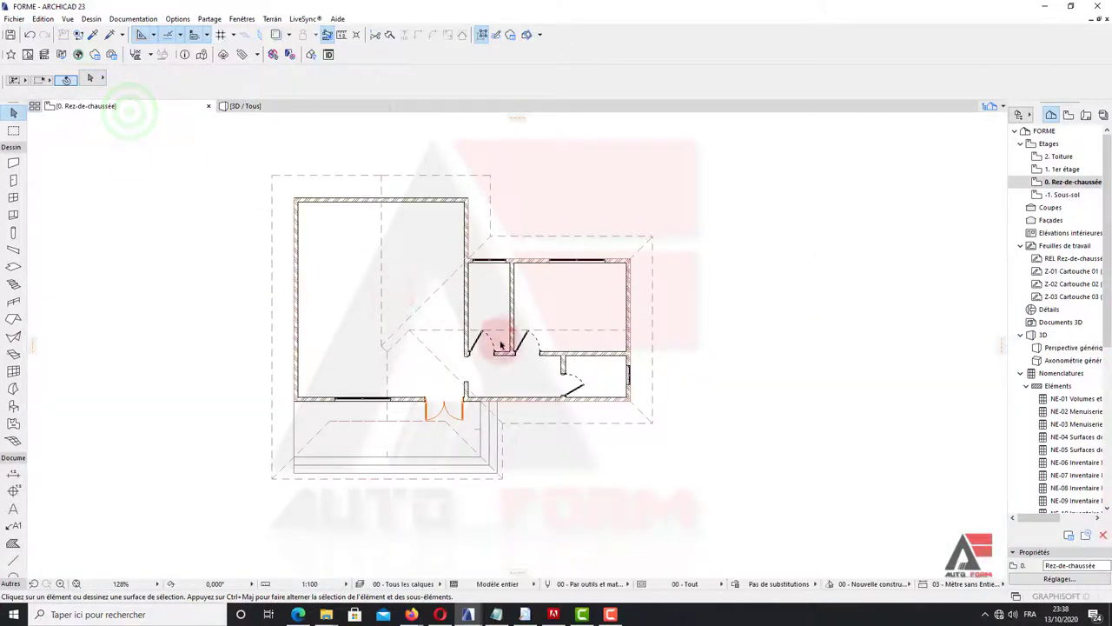
Step: Set the Roof tool to the rectangular input with the gable construction method
{"action": "scroll", "coordinate": [748, 309], "scroll_direction": "down", "scroll_amount": 2}
{"action": "middle_click_drag", "start_coordinate": [754, 317], "coordinate": [757, 338]}
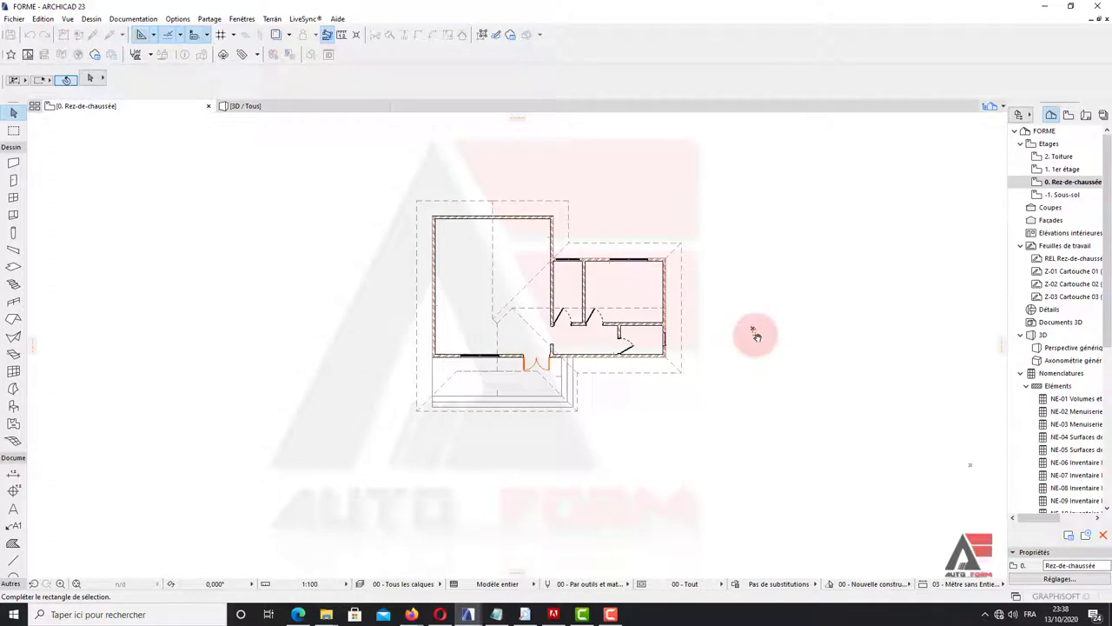
{"action": "left_click", "coordinate": [713, 240]}
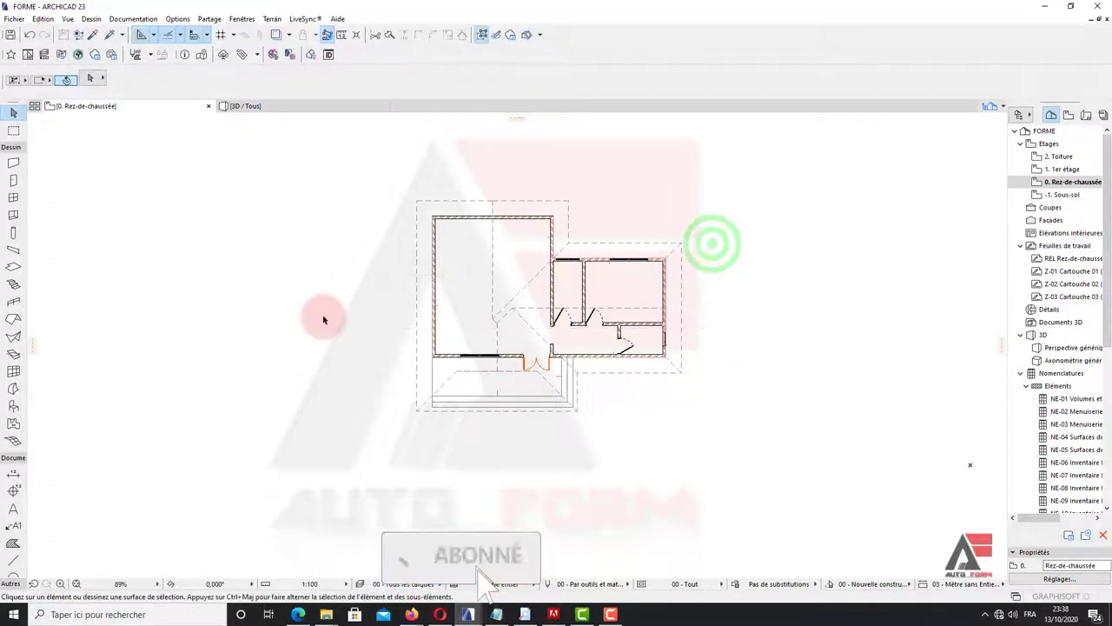
{"action": "scroll", "coordinate": [373, 291], "scroll_direction": "up", "scroll_amount": 3}
{"action": "middle_click_drag", "start_coordinate": [493, 257], "coordinate": [455, 316]}
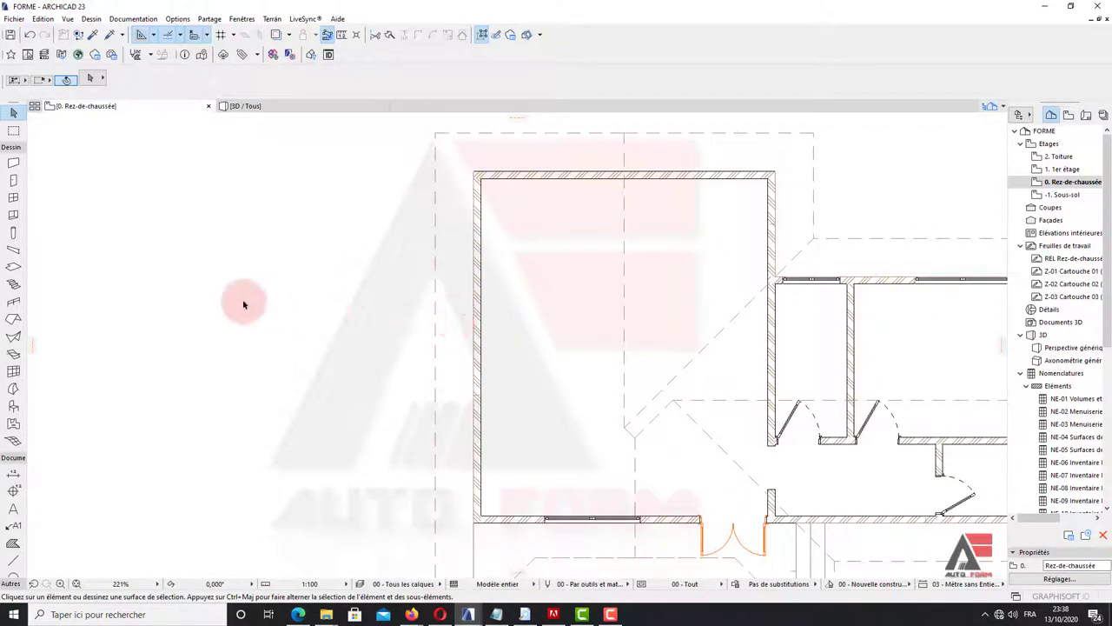
{"action": "left_click", "coordinate": [14, 319]}
{"action": "left_click", "coordinate": [366, 79]}
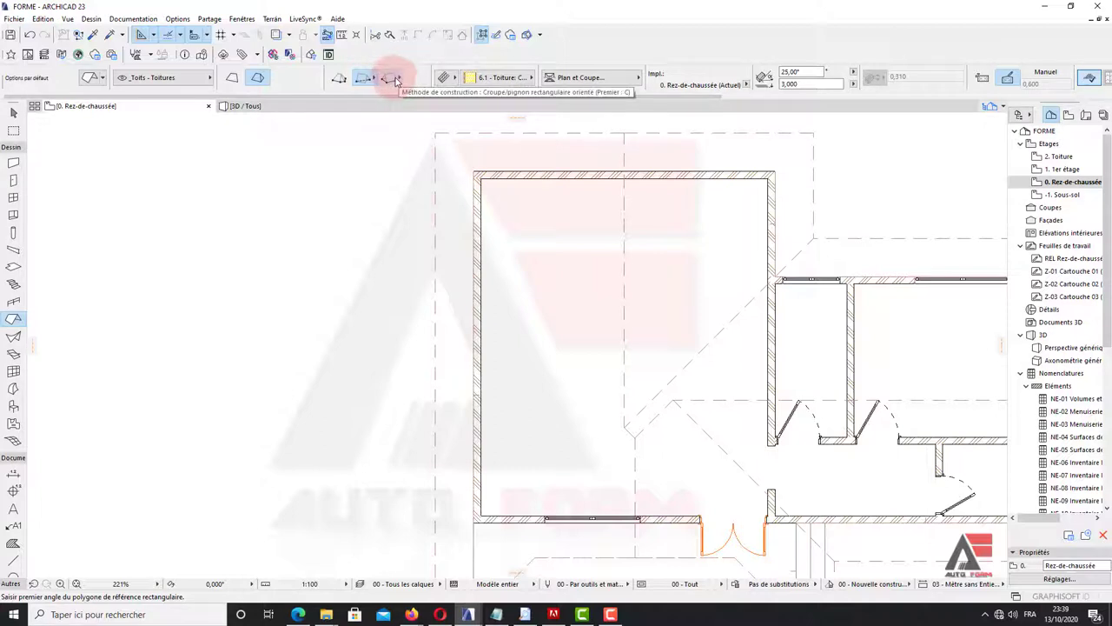
{"action": "left_click", "coordinate": [394, 79]}
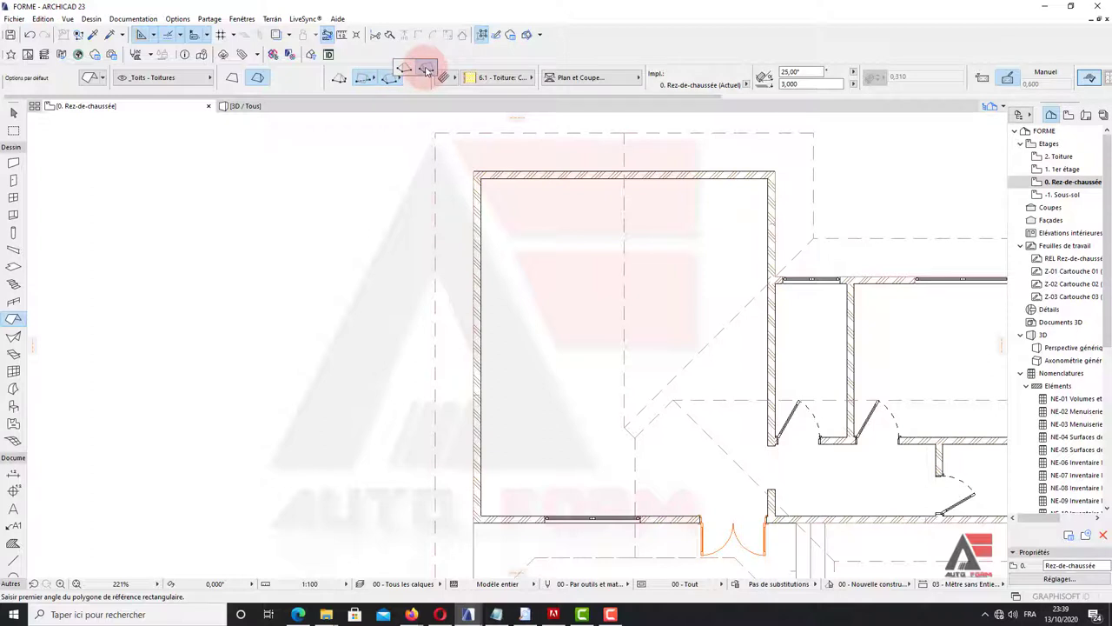
{"action": "left_click", "coordinate": [426, 70]}
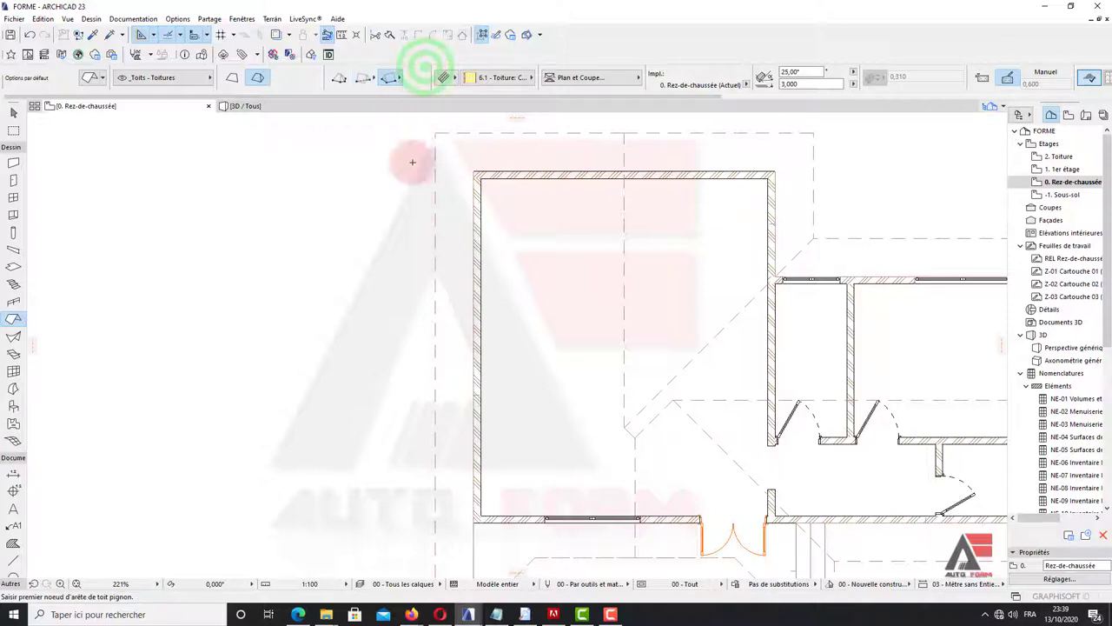
Step: Draw the small gable roof rectangle over the left room
{"action": "left_click", "coordinate": [426, 288]}
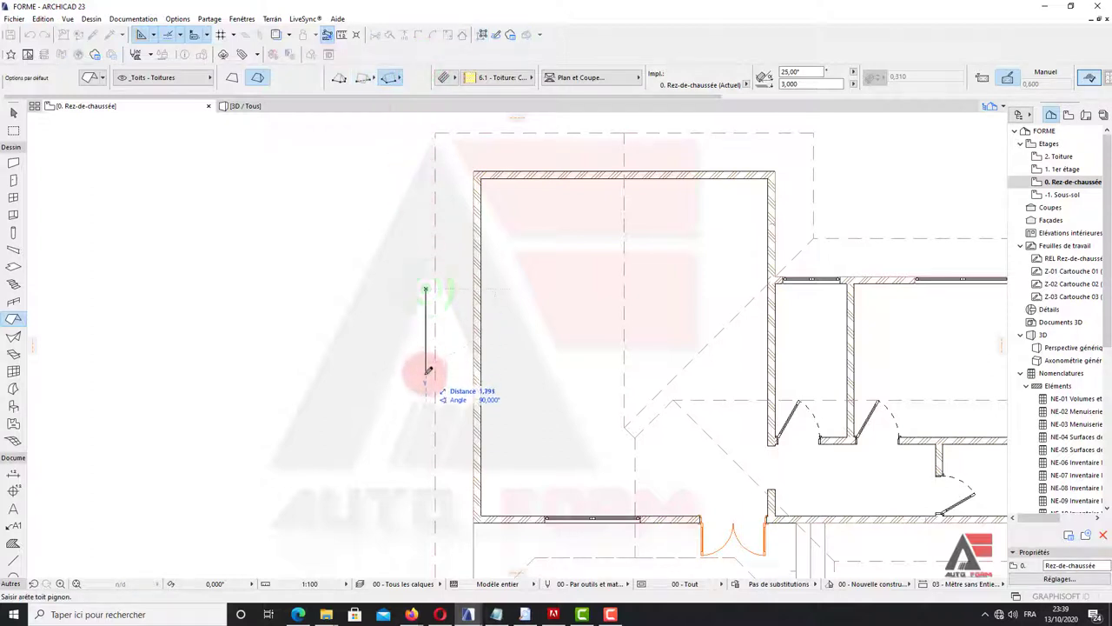
{"action": "left_click", "coordinate": [427, 373]}
{"action": "left_click", "coordinate": [563, 372]}
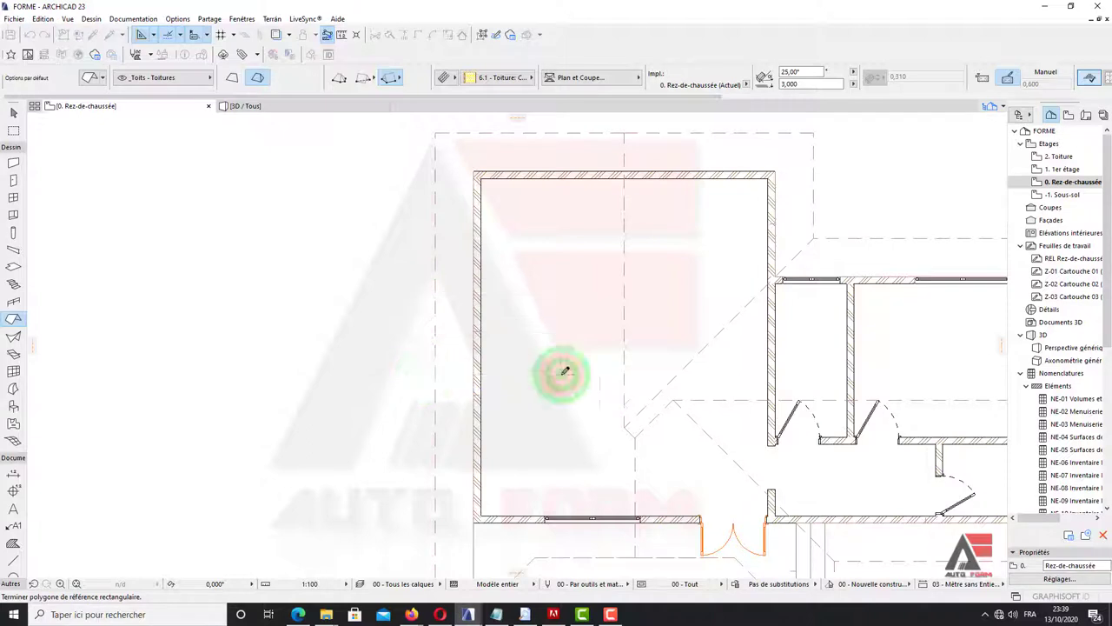
Step: Move the new small roof to the right with Drag (Ctrl+D)
{"action": "key", "text": "Escape"}
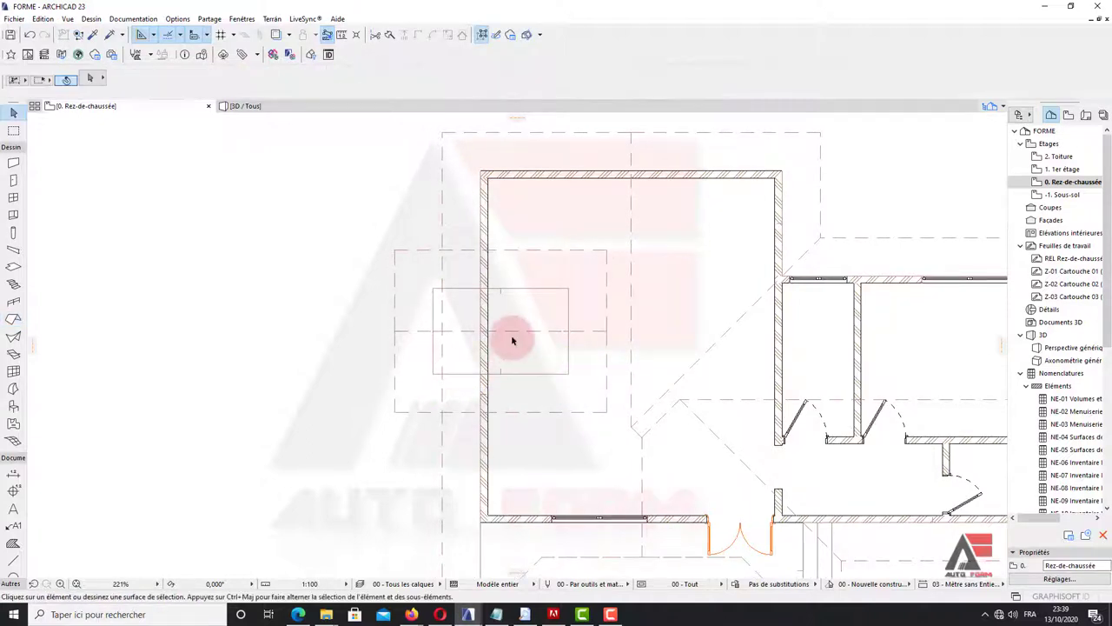
{"action": "scroll", "coordinate": [513, 341], "scroll_direction": "down", "scroll_amount": 2}
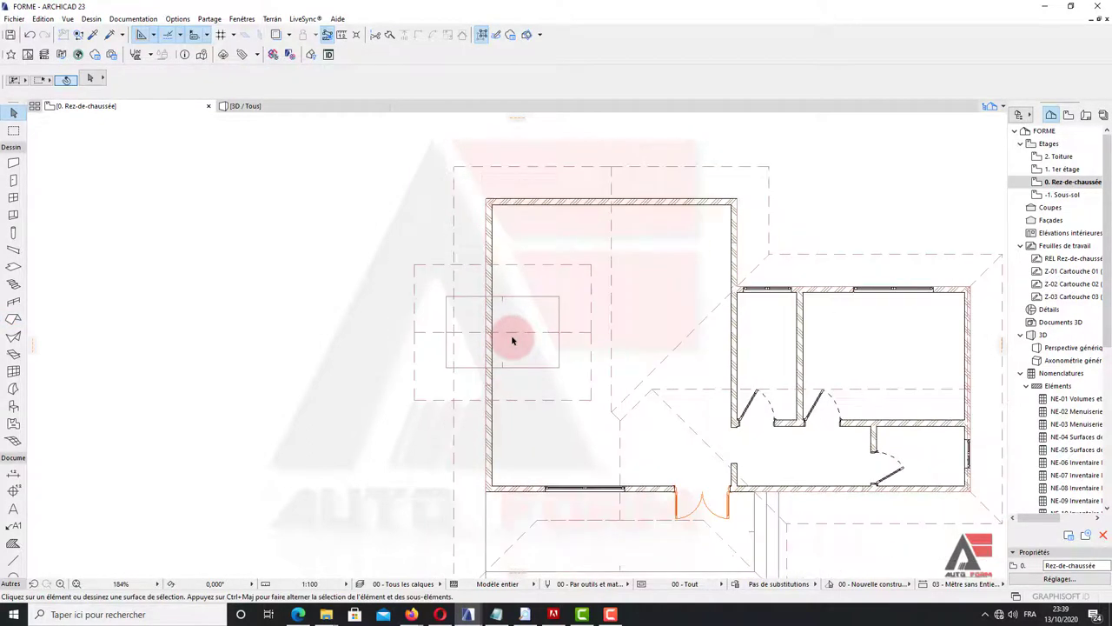
{"action": "left_click", "coordinate": [451, 303]}
{"action": "scroll", "coordinate": [439, 304], "scroll_direction": "up", "scroll_amount": 1}
{"action": "scroll", "coordinate": [534, 315], "scroll_direction": "up", "scroll_amount": 2}
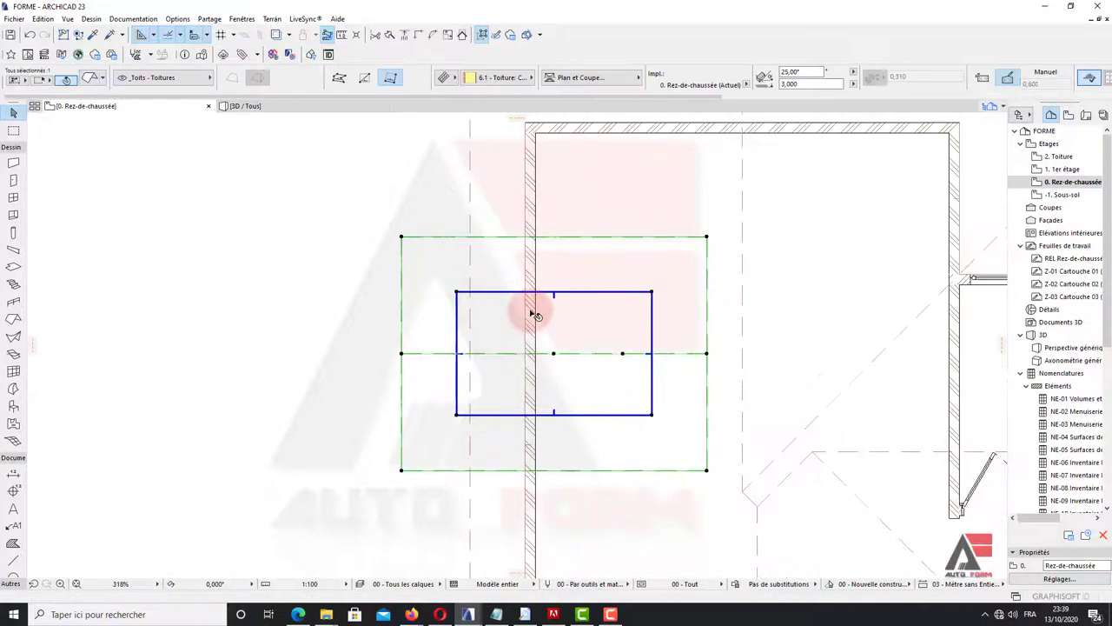
{"action": "key", "text": "ctrl+d"}
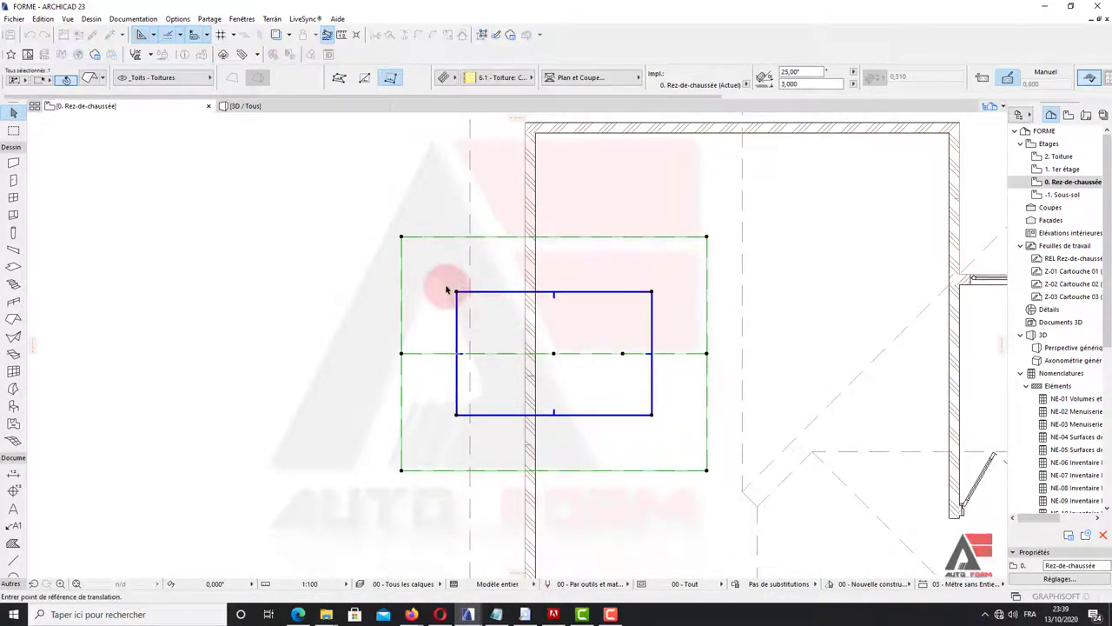
{"action": "left_click", "coordinate": [458, 294]}
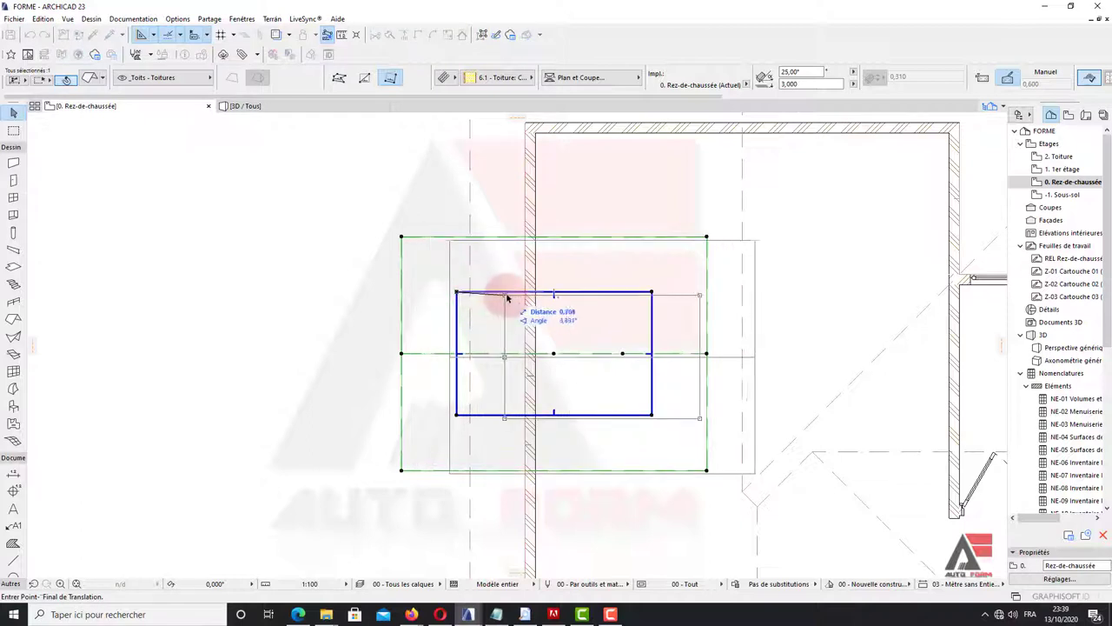
{"action": "left_click", "coordinate": [525, 293]}
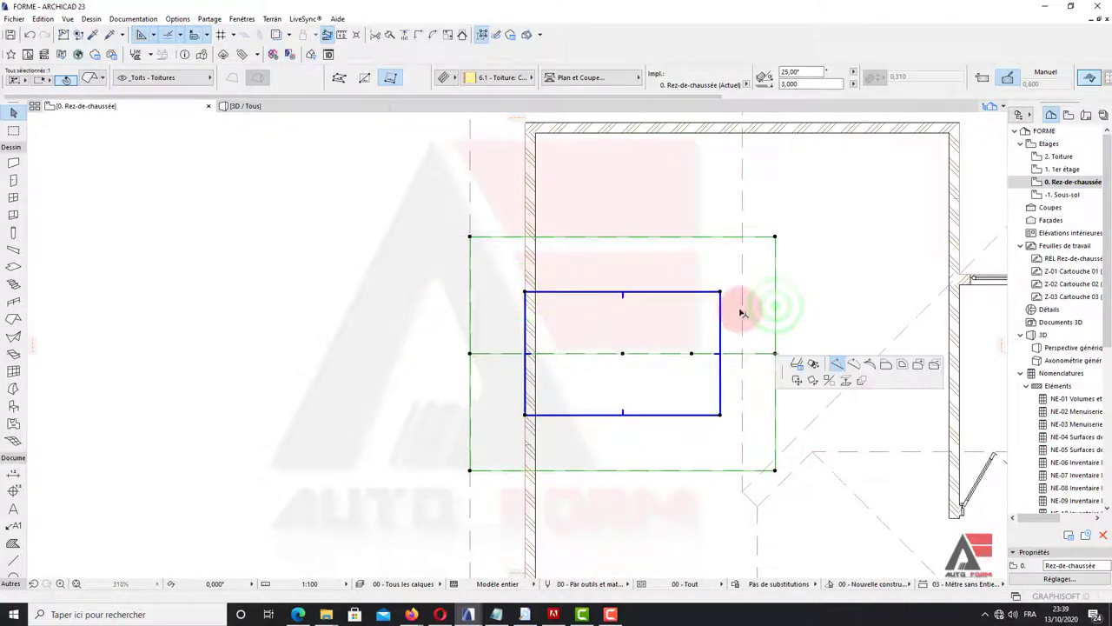
Step: Offset the small roof's right edge inward and view the gabled dormer in 3D
{"action": "left_click", "coordinate": [608, 374]}
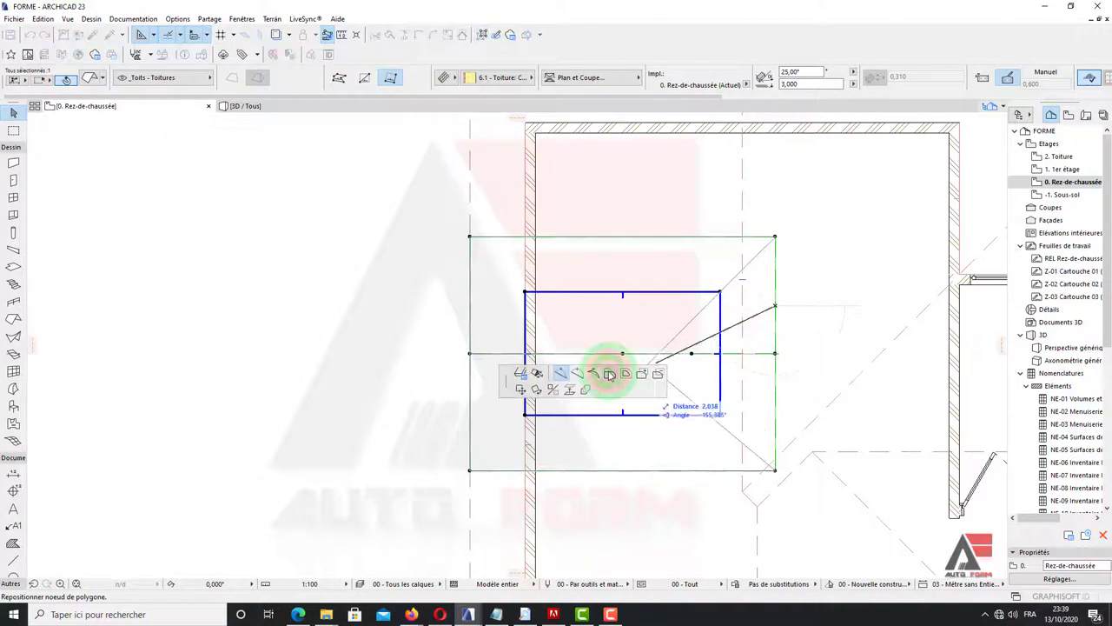
{"action": "left_click", "coordinate": [669, 304]}
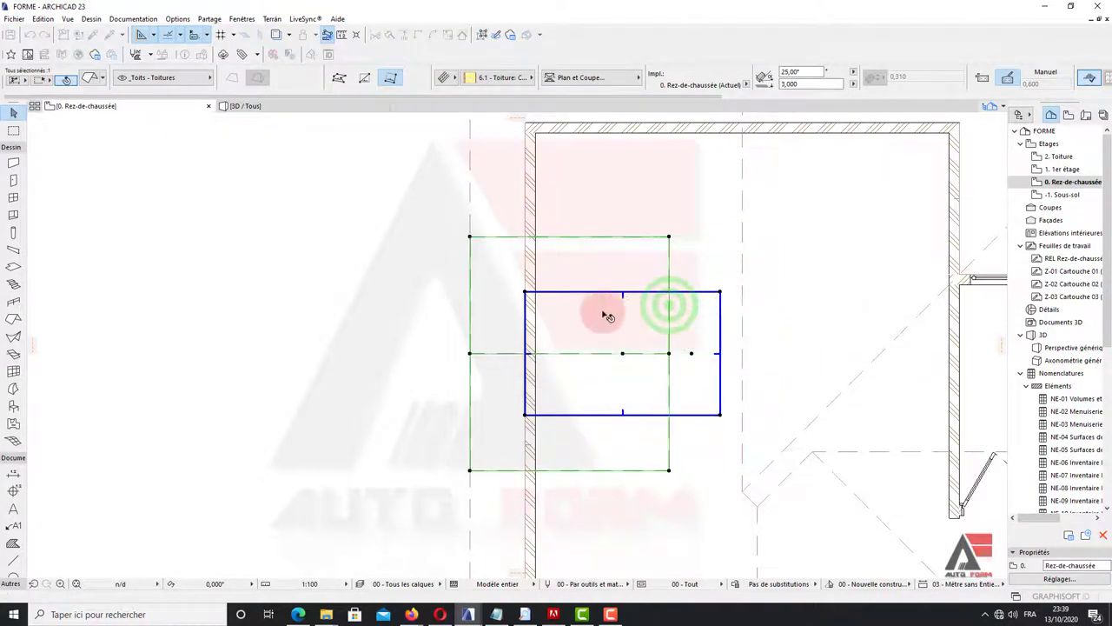
{"action": "left_click", "coordinate": [270, 107]}
{"action": "mouse_move", "coordinate": [471, 315]}
{"action": "middle_mouse_down", "text": "shift"}
{"action": "mouse_move", "coordinate": [321, 322]}
{"action": "mouse_move", "coordinate": [712, 336]}
{"action": "mouse_move", "coordinate": [521, 341]}
{"action": "mouse_move", "coordinate": [395, 305]}
{"action": "mouse_move", "coordinate": [467, 340]}
{"action": "mouse_move", "coordinate": [397, 335]}
{"action": "middle_mouse_up", "text": "shift"}
Step: Set the front dormer roof's height to 3,100 and orbit to inspect it against the main roof
{"action": "left_click", "coordinate": [382, 297]}
{"action": "scroll", "coordinate": [397, 336], "scroll_direction": "up", "scroll_amount": 3}
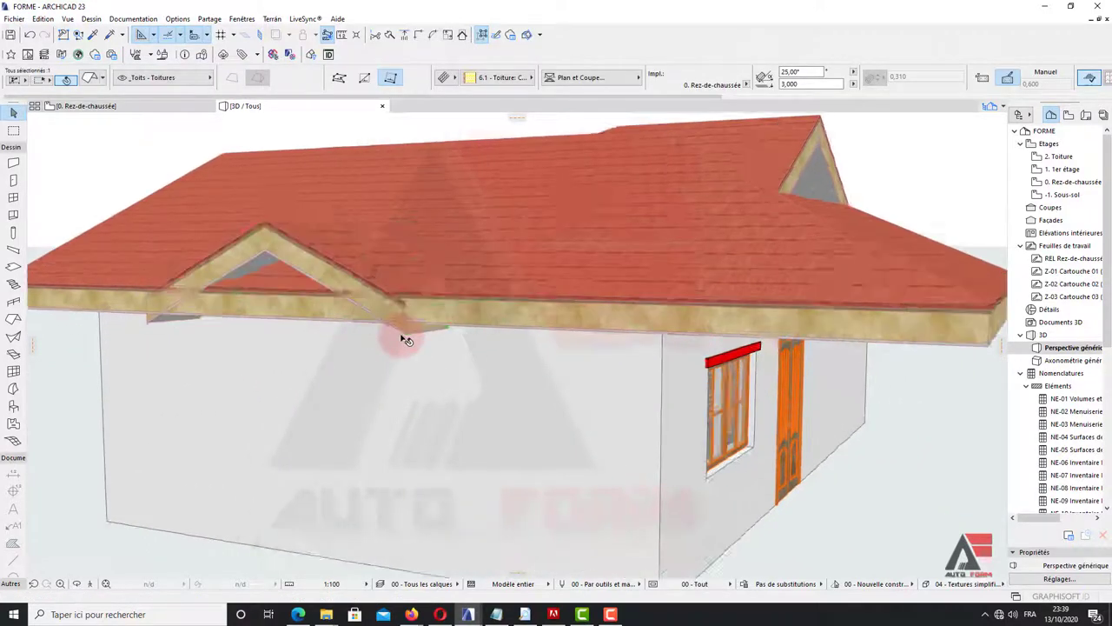
{"action": "scroll", "coordinate": [590, 242], "scroll_direction": "up", "scroll_amount": 2}
{"action": "left_click", "coordinate": [803, 83]}
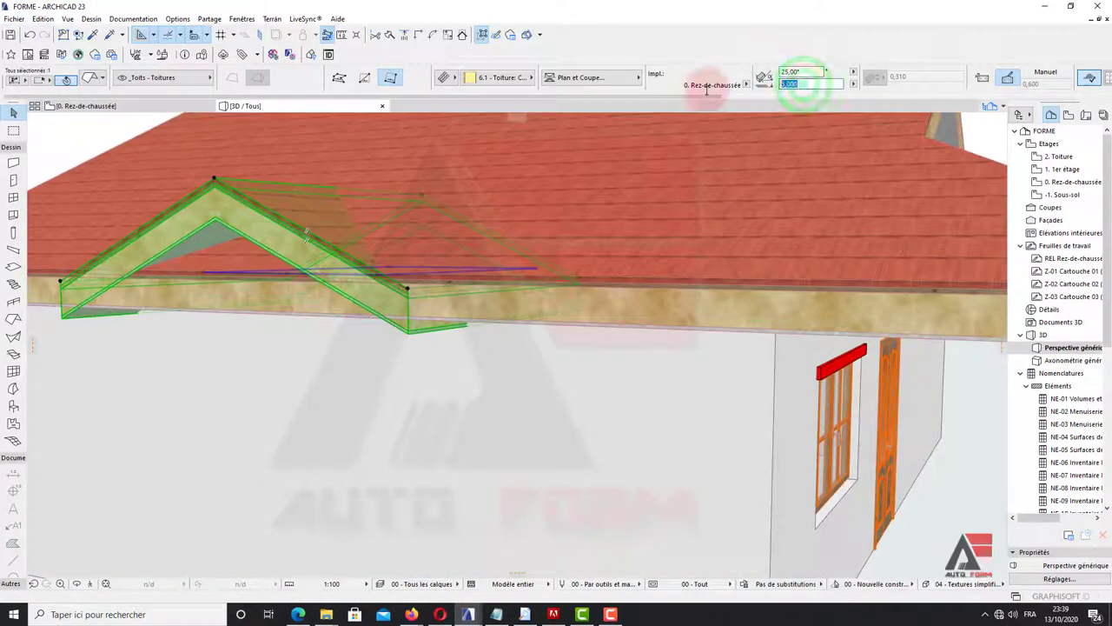
{"action": "type", "text": "3,100"}
{"action": "scroll", "coordinate": [467, 243], "scroll_direction": "down", "scroll_amount": 3}
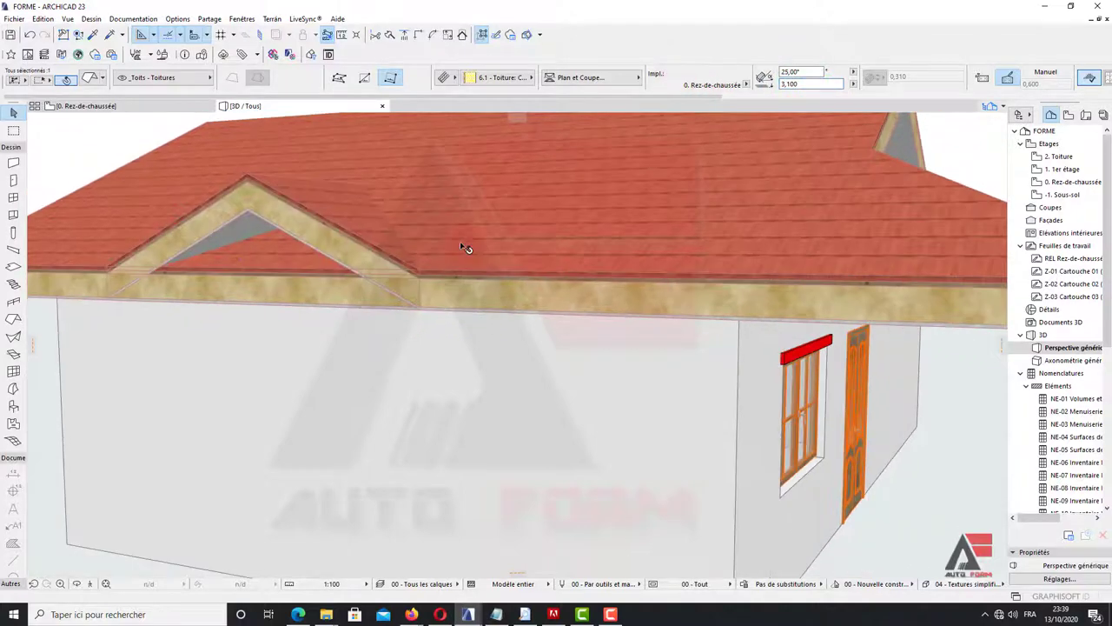
{"action": "mouse_move", "coordinate": [467, 244]}
{"action": "middle_mouse_down", "text": "shift"}
{"action": "mouse_move", "coordinate": [362, 229]}
{"action": "mouse_move", "coordinate": [355, 261]}
{"action": "mouse_move", "coordinate": [355, 206]}
{"action": "mouse_move", "coordinate": [343, 183]}
{"action": "mouse_move", "coordinate": [355, 142]}
{"action": "mouse_move", "coordinate": [565, 159]}
{"action": "mouse_move", "coordinate": [506, 197]}
{"action": "mouse_move", "coordinate": [396, 236]}
{"action": "middle_mouse_up", "text": "shift"}
{"action": "scroll", "coordinate": [365, 243], "scroll_direction": "up", "scroll_amount": 3}
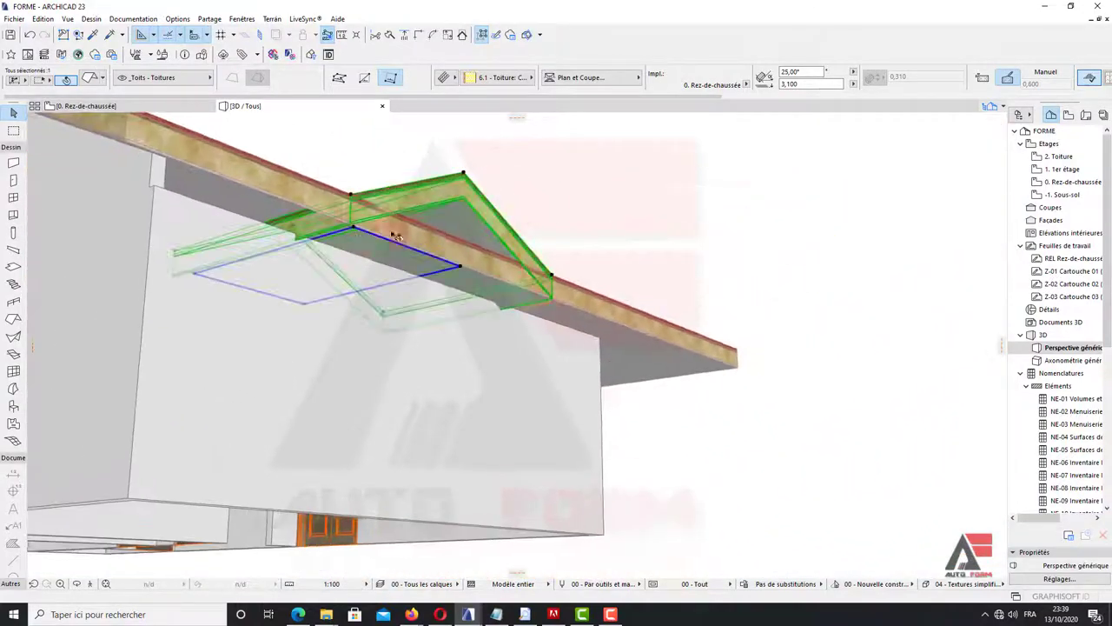
{"action": "mouse_move", "coordinate": [311, 226]}
{"action": "middle_mouse_down", "text": "shift"}
{"action": "mouse_move", "coordinate": [347, 310]}
{"action": "mouse_move", "coordinate": [50, 298]}
{"action": "mouse_move", "coordinate": [757, 296]}
{"action": "middle_mouse_up", "text": "shift"}
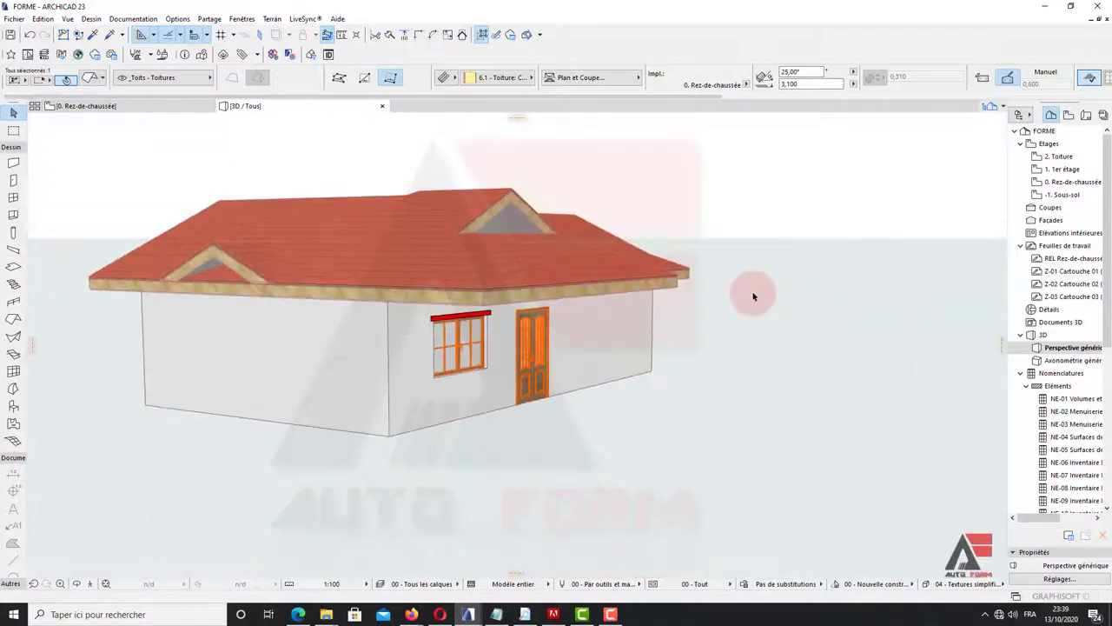
{"action": "mouse_move", "coordinate": [494, 311]}
{"action": "middle_mouse_down", "text": "shift"}
{"action": "mouse_move", "coordinate": [417, 317]}
{"action": "mouse_move", "coordinate": [544, 318]}
{"action": "mouse_move", "coordinate": [441, 309]}
{"action": "middle_mouse_up", "text": "shift"}
Step: Connect the main tiled roof to the front gable dormer so it cuts cleanly into the roof
{"action": "scroll", "coordinate": [402, 313], "scroll_direction": "up", "scroll_amount": 4}
{"action": "scroll", "coordinate": [402, 313], "scroll_direction": "down", "scroll_amount": 5}
{"action": "left_click", "coordinate": [544, 325]}
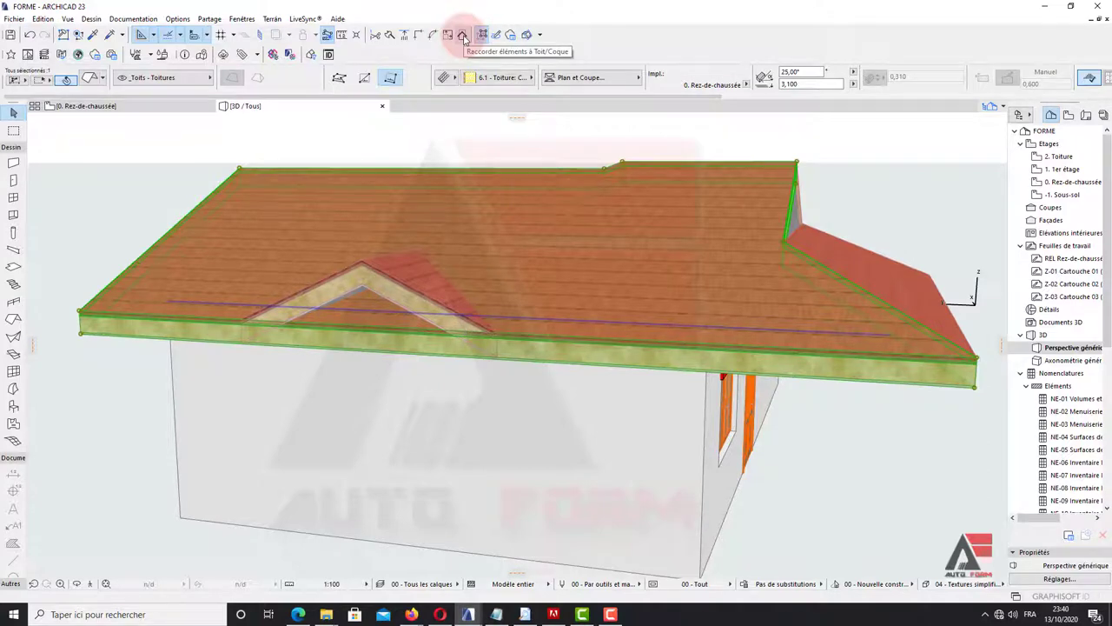
{"action": "left_click", "coordinate": [464, 38]}
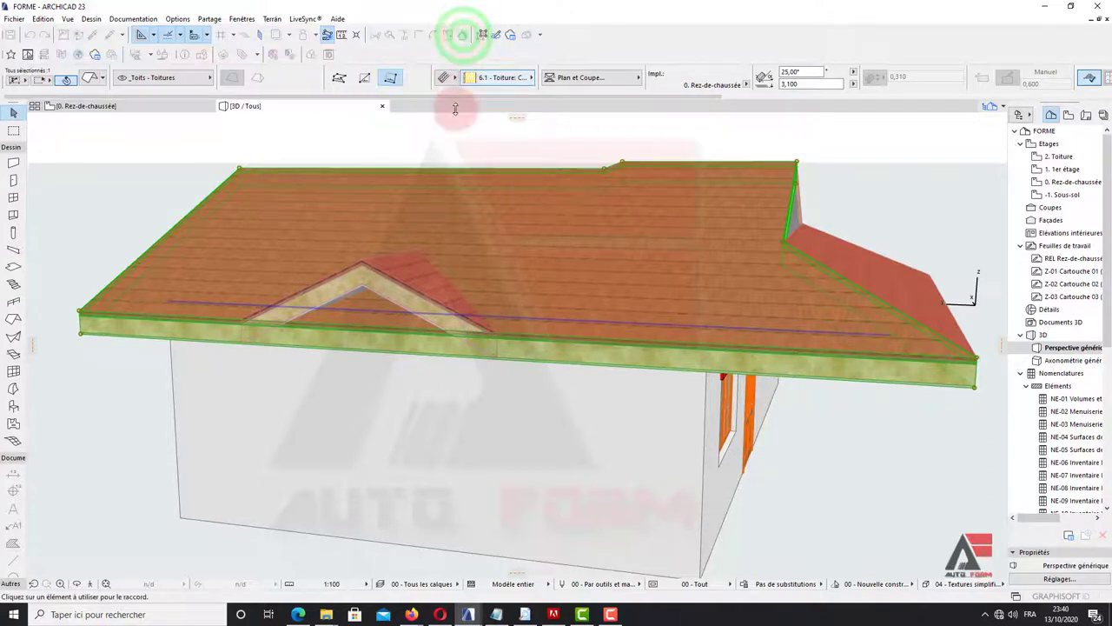
{"action": "left_click", "coordinate": [423, 289]}
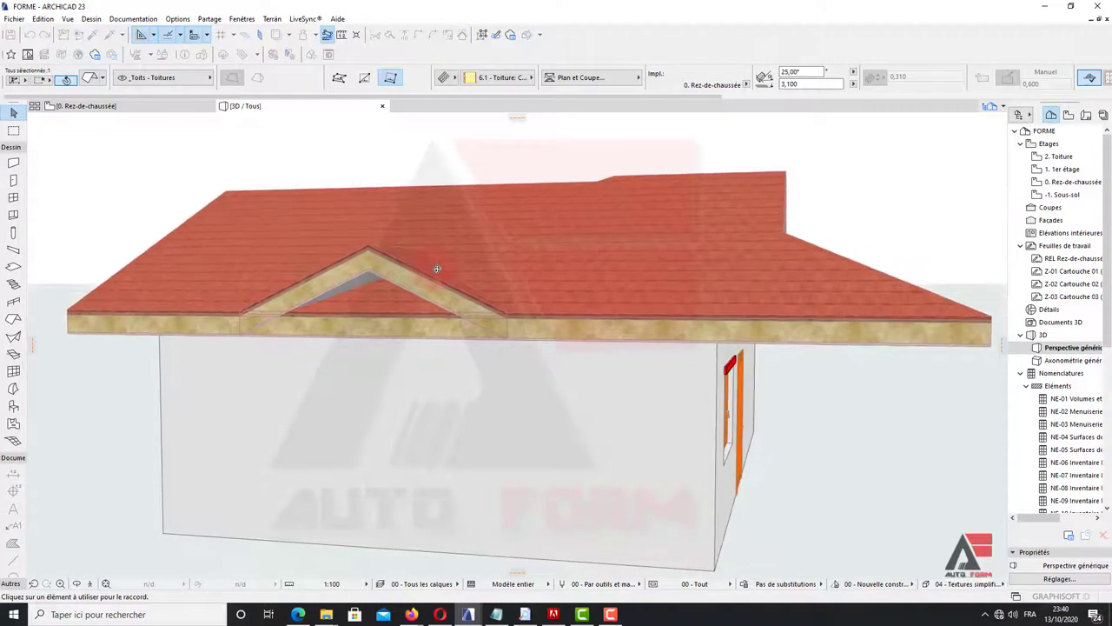
{"action": "left_click", "coordinate": [437, 268]}
{"action": "mouse_move", "coordinate": [411, 274]}
{"action": "middle_mouse_down", "text": "shift"}
{"action": "mouse_move", "coordinate": [414, 290]}
{"action": "mouse_move", "coordinate": [403, 291]}
{"action": "middle_mouse_up", "text": "shift"}
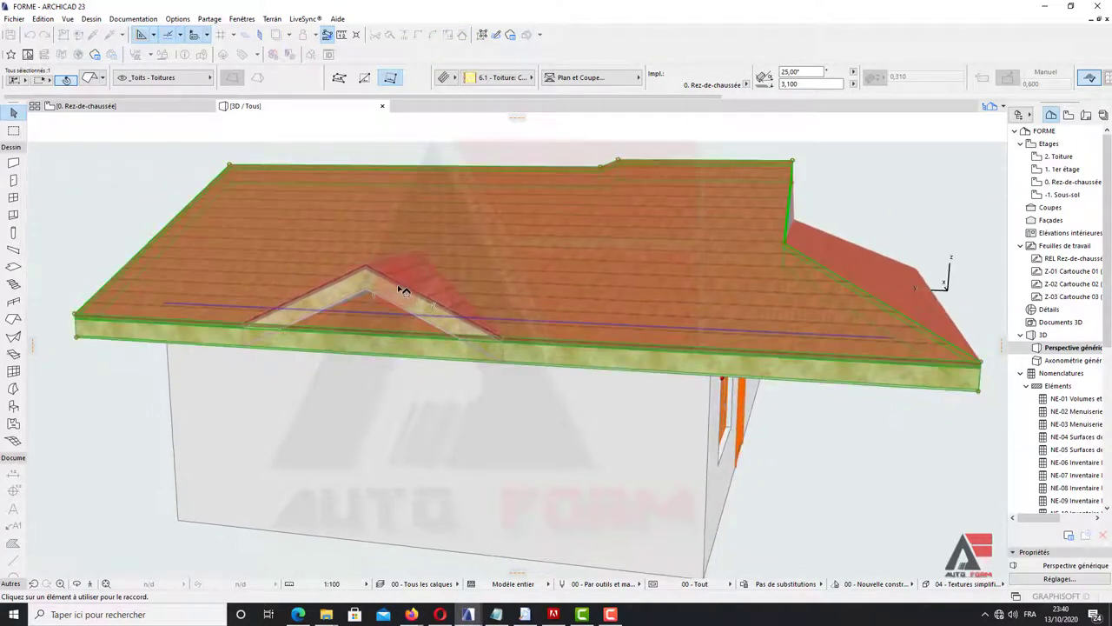
{"action": "left_click", "coordinate": [404, 289]}
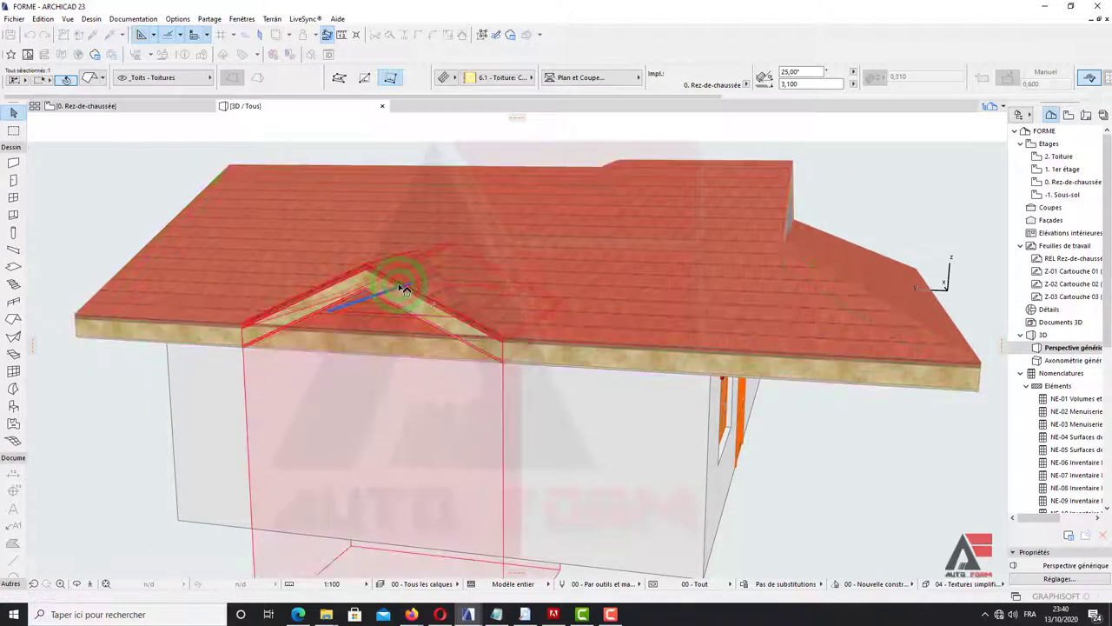
{"action": "left_click", "coordinate": [423, 341]}
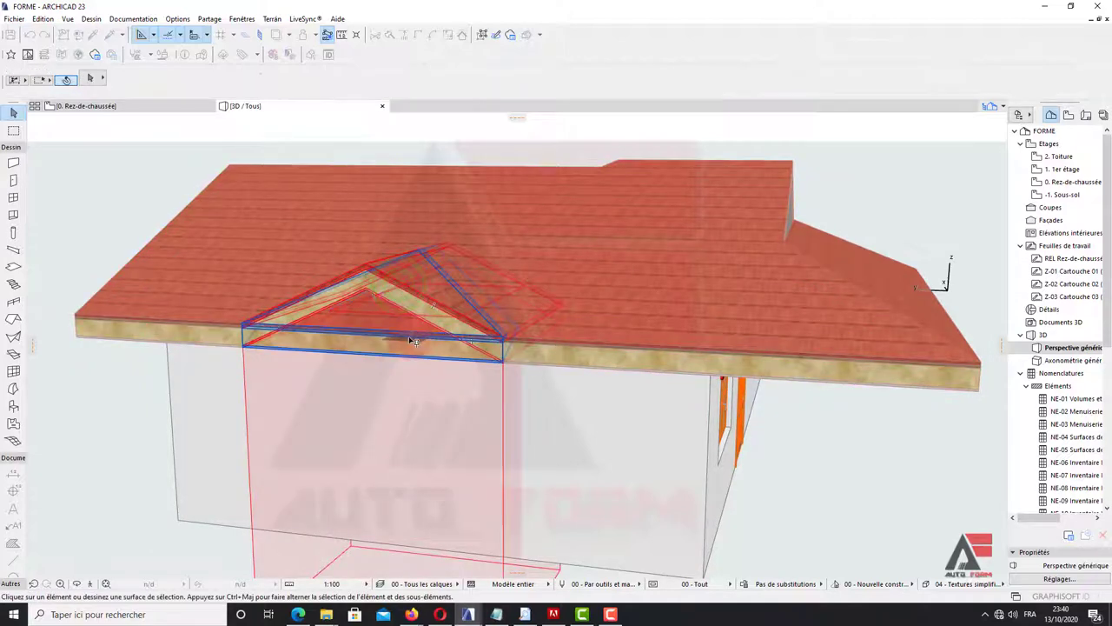
{"action": "left_click", "coordinate": [574, 280]}
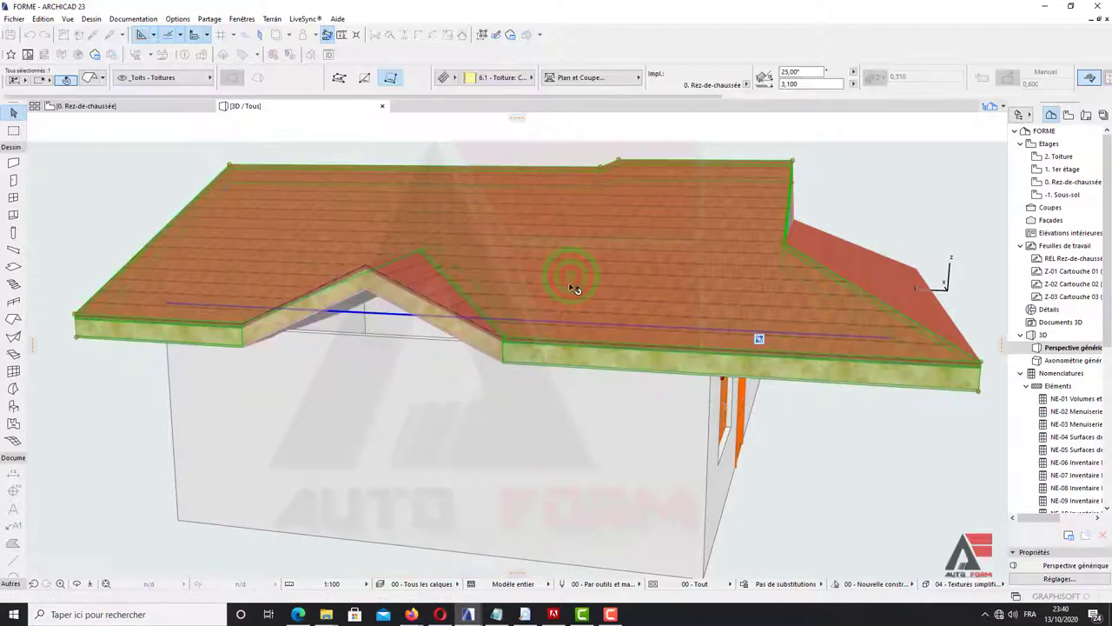
{"action": "middle_click_drag", "start_coordinate": [485, 315], "coordinate": [404, 291], "text": "shift"}
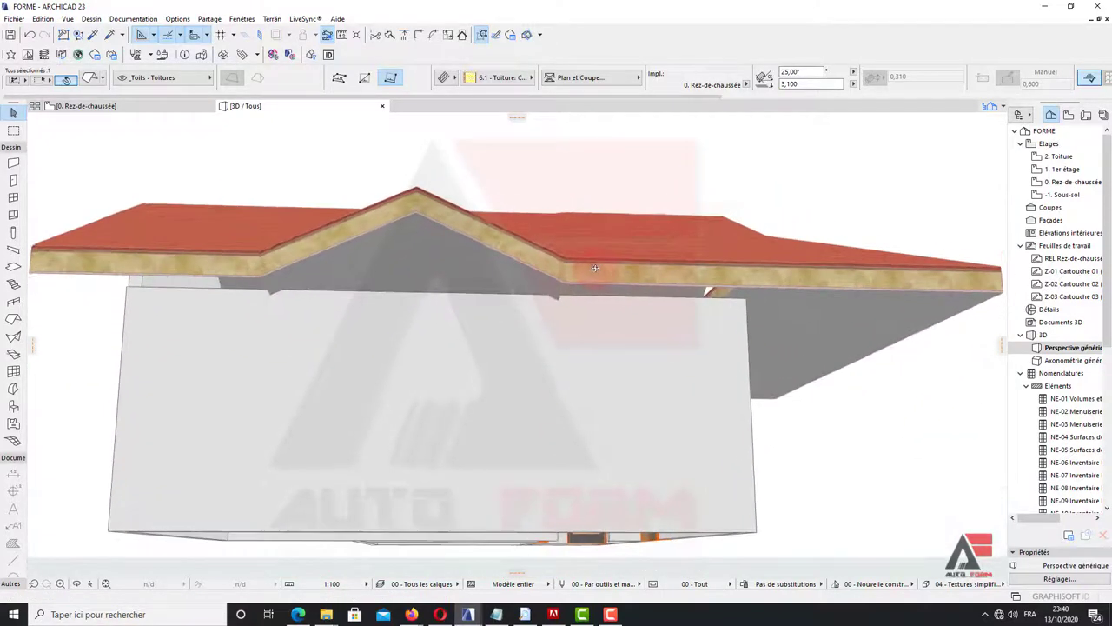
Step: Connect the second gable dormer to the roof the same way and orbit to check both joins
{"action": "left_click", "coordinate": [839, 116]}
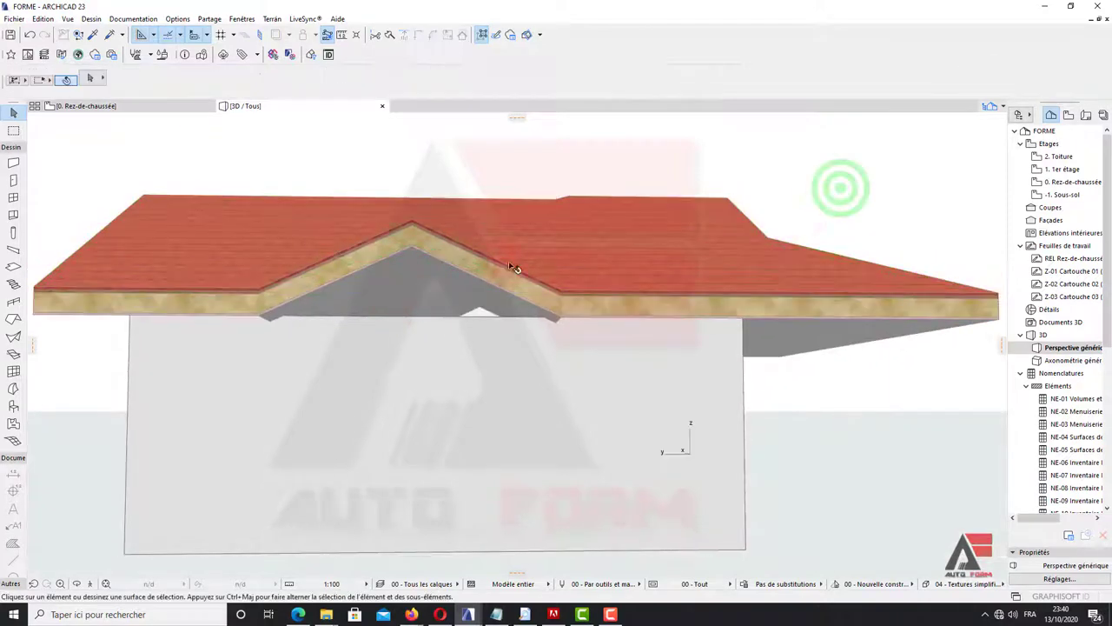
{"action": "middle_click_drag", "start_coordinate": [509, 266], "coordinate": [782, 238], "text": "shift"}
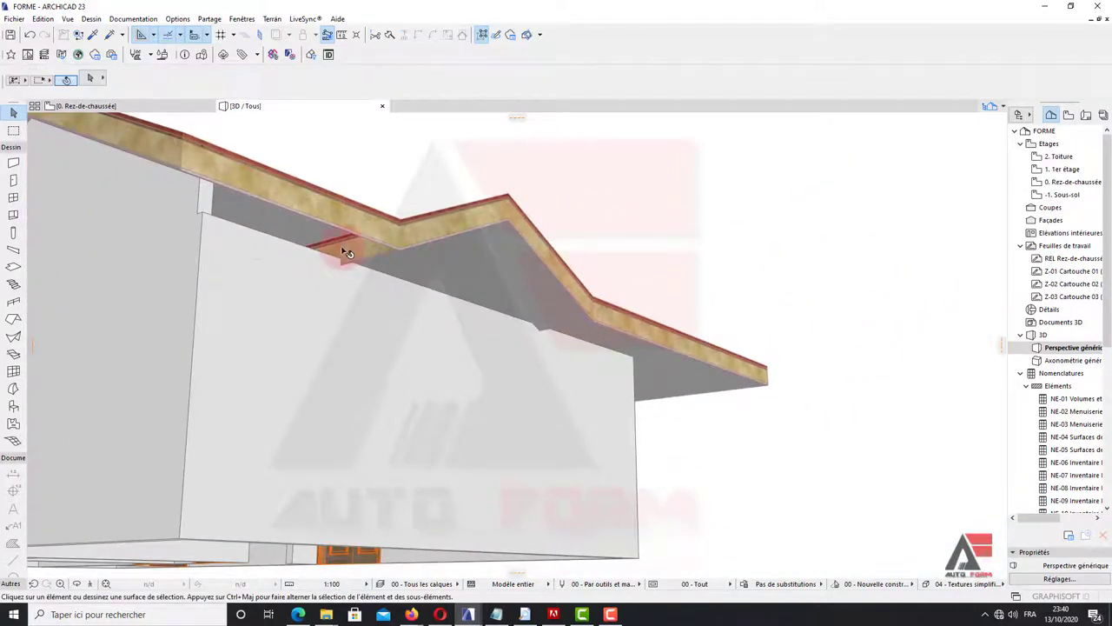
{"action": "left_click", "coordinate": [346, 252]}
{"action": "middle_click_drag", "start_coordinate": [484, 243], "coordinate": [449, 285], "text": "shift"}
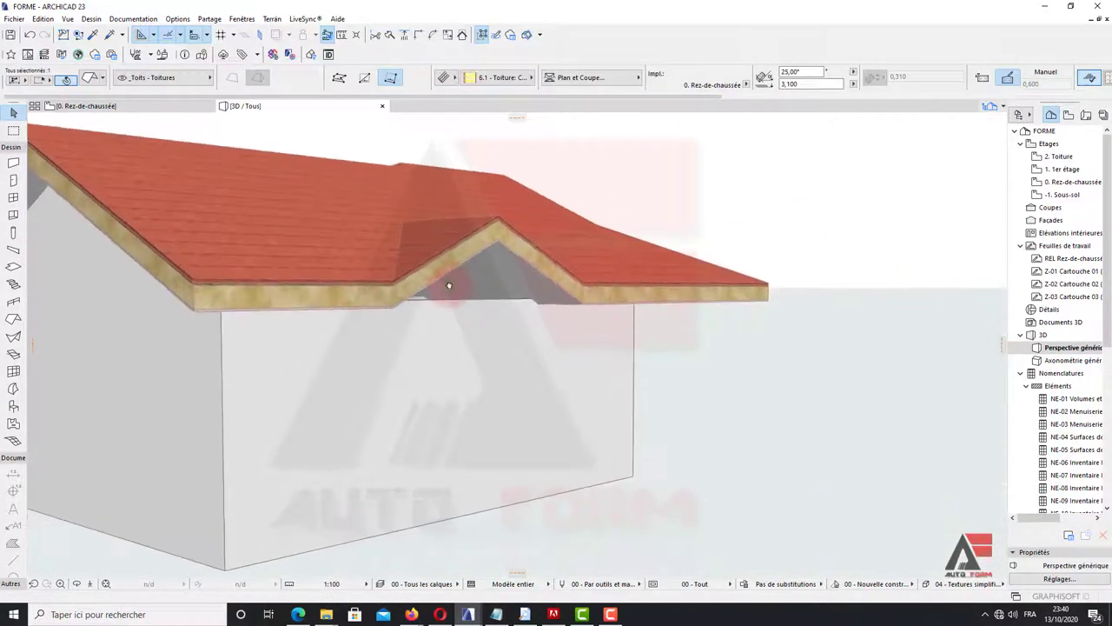
{"action": "left_click", "coordinate": [464, 35]}
{"action": "left_click", "coordinate": [455, 194]}
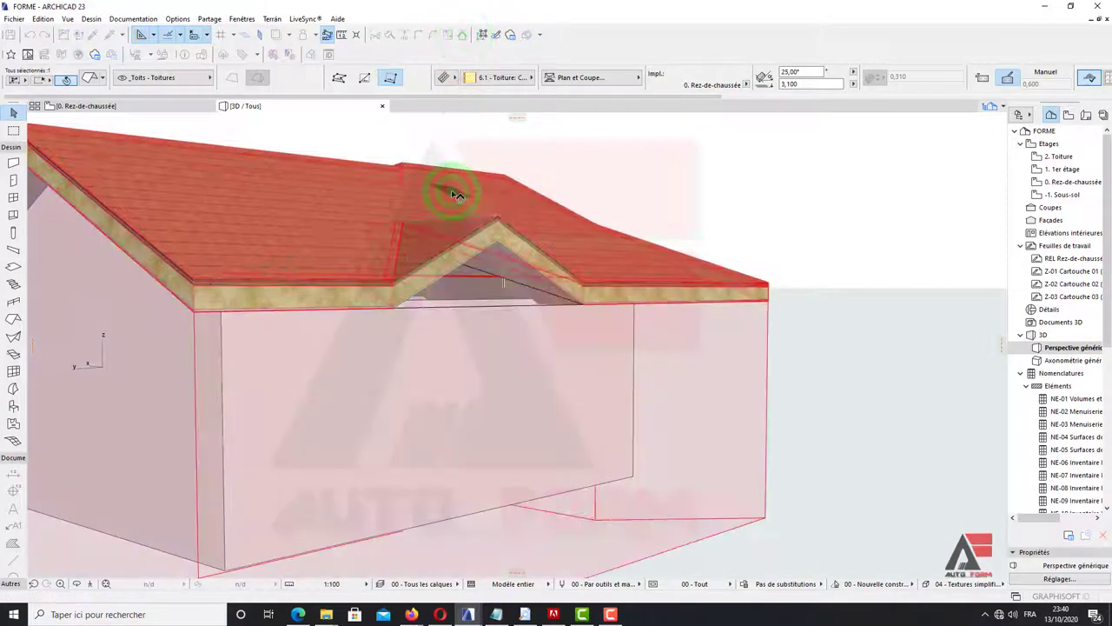
{"action": "left_click", "coordinate": [530, 228]}
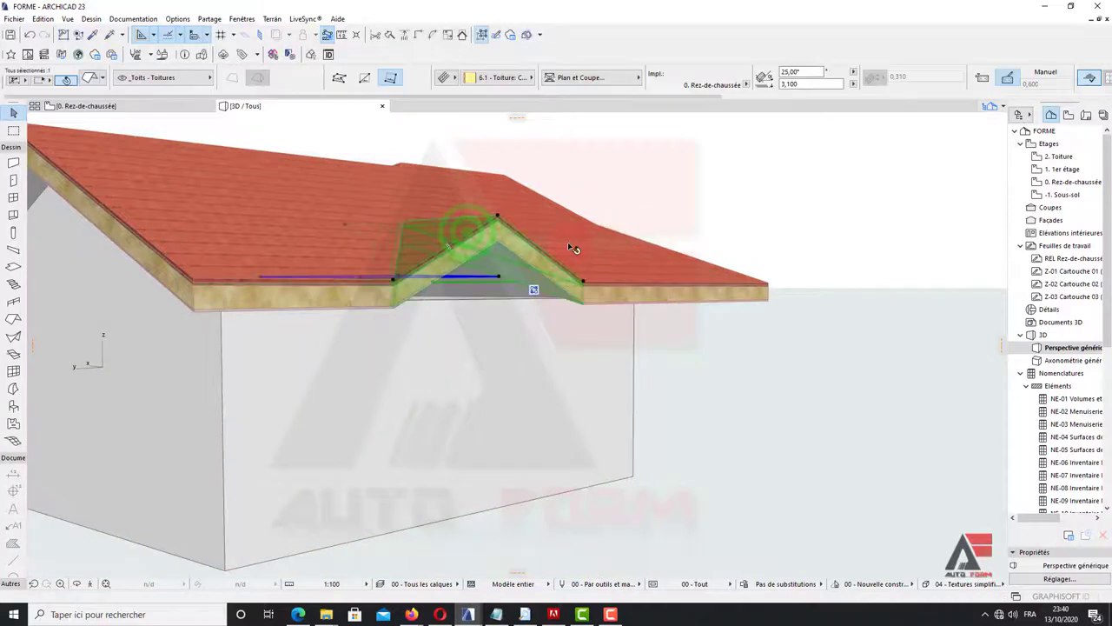
{"action": "mouse_move", "coordinate": [568, 241]}
{"action": "middle_mouse_down", "text": "shift"}
{"action": "mouse_move", "coordinate": [587, 197]}
{"action": "mouse_move", "coordinate": [452, 261]}
{"action": "middle_mouse_up", "text": "shift"}
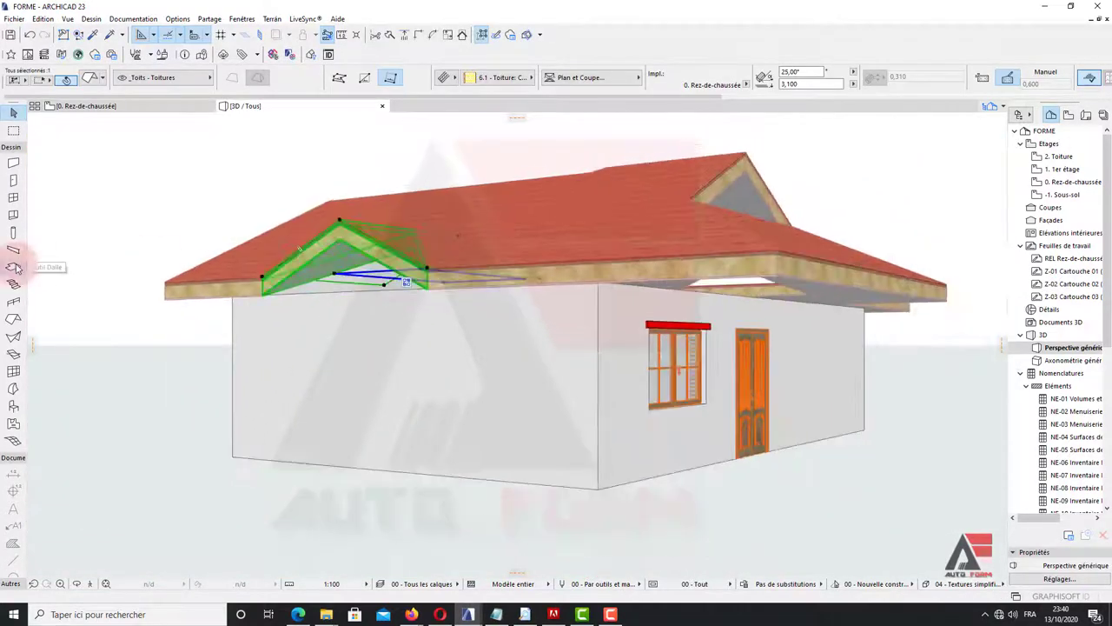
{"action": "left_click", "coordinate": [696, 211]}
{"action": "mouse_move", "coordinate": [745, 191]}
{"action": "middle_mouse_down", "text": "shift"}
{"action": "mouse_move", "coordinate": [263, 297]}
{"action": "mouse_move", "coordinate": [640, 313]}
{"action": "mouse_move", "coordinate": [606, 332]}
{"action": "mouse_move", "coordinate": [447, 322]}
{"action": "middle_mouse_up", "text": "shift"}
Step: Return to the 0. Rez-de-chaussée ground-floor plan
{"action": "left_click", "coordinate": [130, 106]}
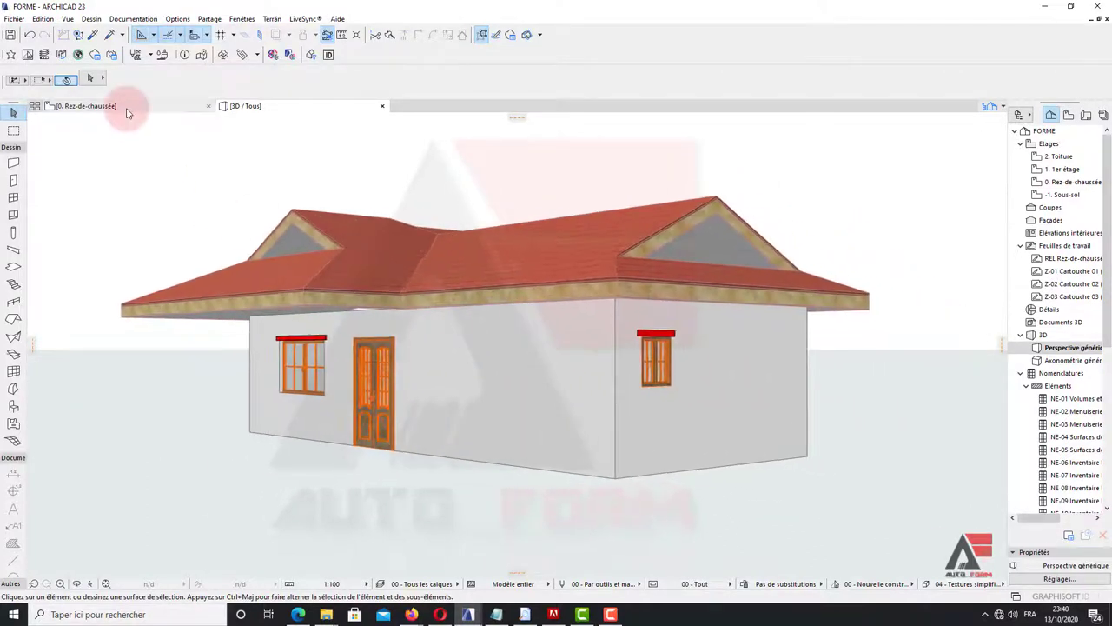
{"action": "scroll", "coordinate": [339, 256], "scroll_direction": "down", "scroll_amount": 5}
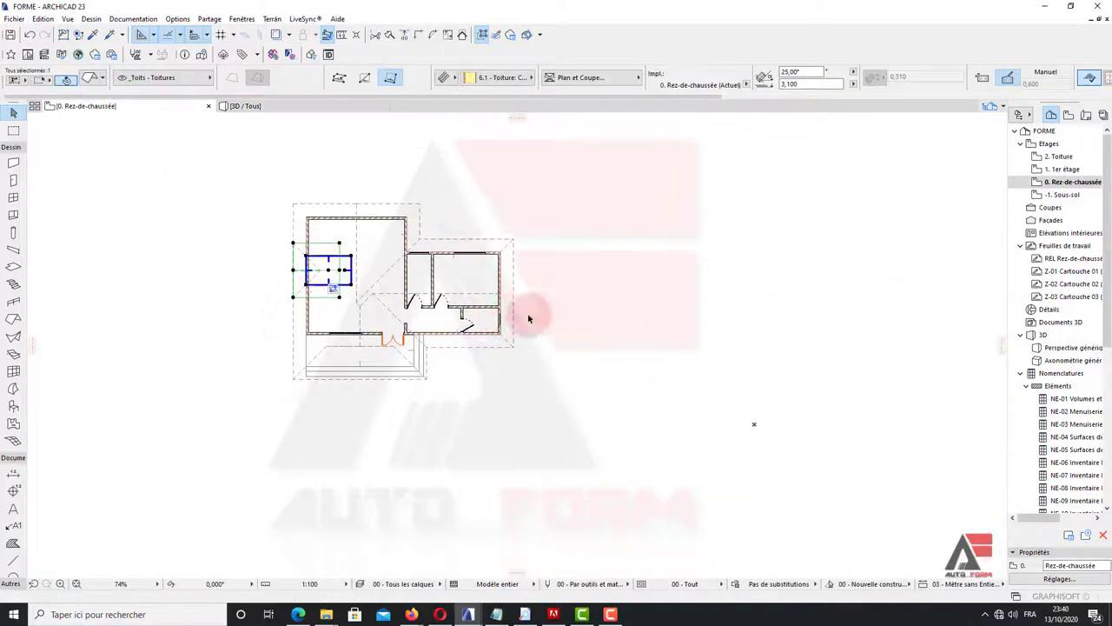
{"action": "scroll", "coordinate": [639, 300], "scroll_direction": "up", "scroll_amount": 1}
{"action": "scroll", "coordinate": [596, 310], "scroll_direction": "up", "scroll_amount": 2}
{"action": "scroll", "coordinate": [576, 342], "scroll_direction": "up", "scroll_amount": 1}
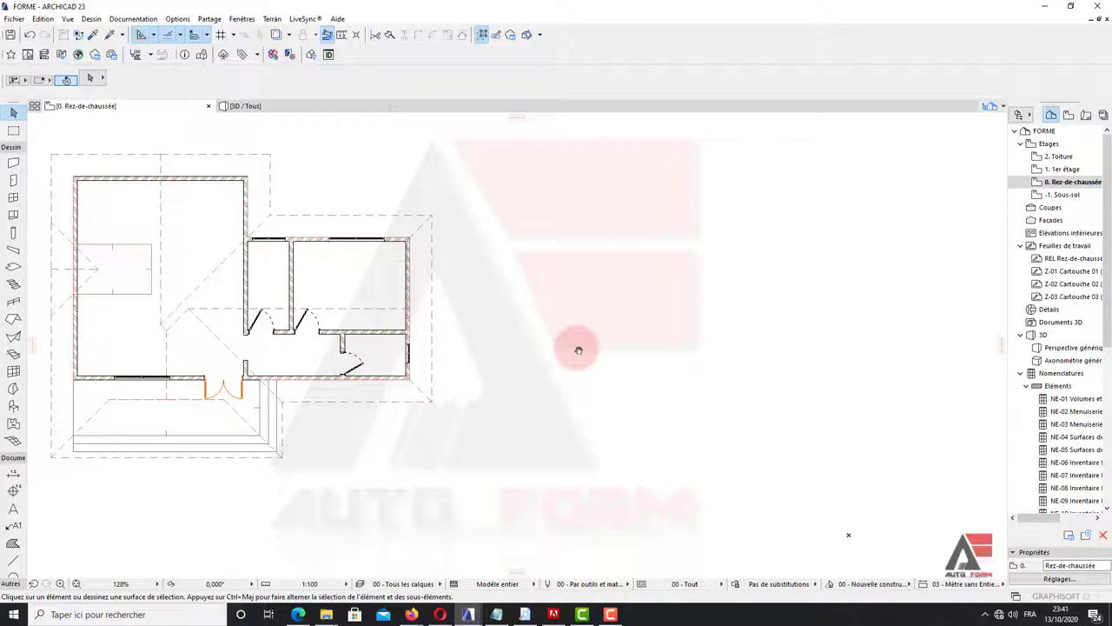
Step: Set the Roof tool to Single-plane geometry with polygonal construction and frame the plan's top-left corner
{"action": "left_click", "coordinate": [13, 320]}
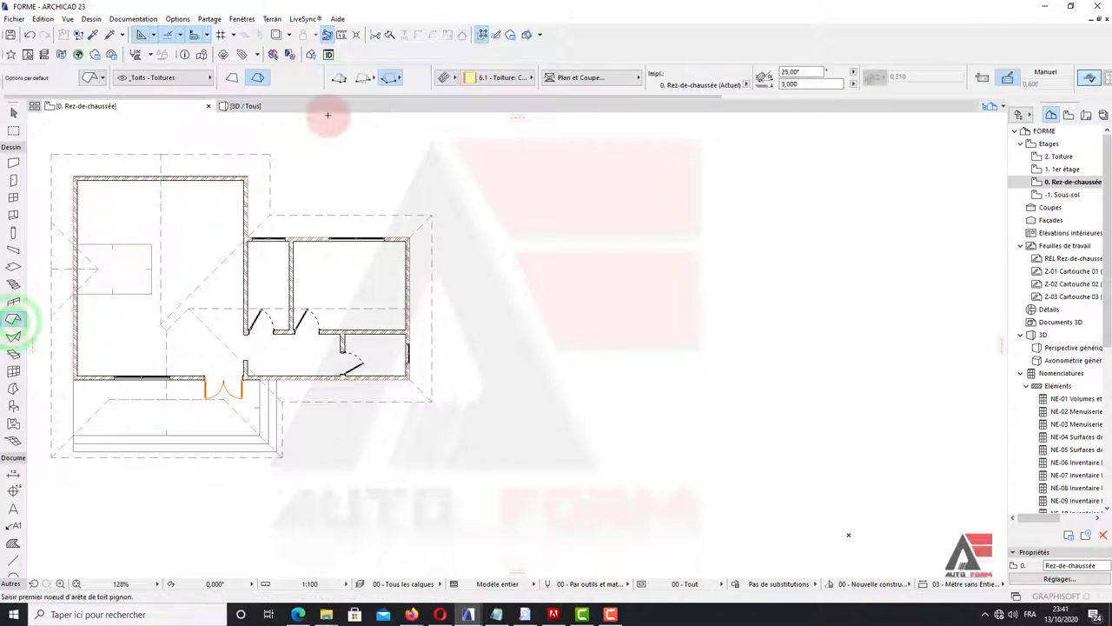
{"action": "left_click", "coordinate": [233, 79]}
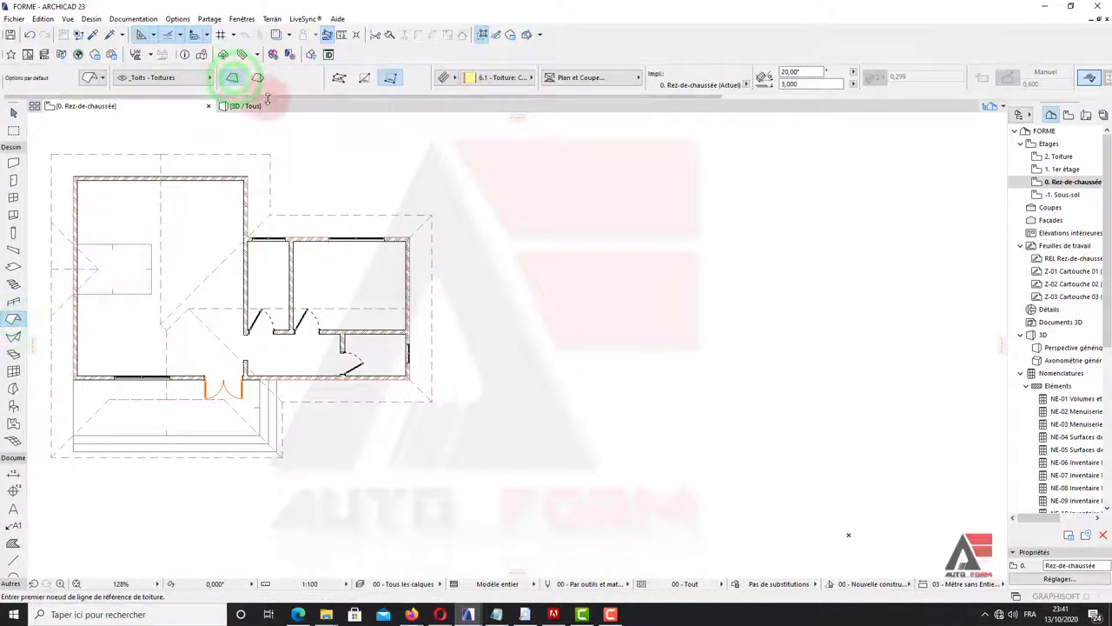
{"action": "left_click", "coordinate": [338, 79]}
{"action": "mouse_move", "coordinate": [547, 244]}
{"action": "middle_mouse_down"}
{"action": "mouse_move", "coordinate": [479, 264]}
{"action": "mouse_move", "coordinate": [687, 231]}
{"action": "middle_mouse_up"}
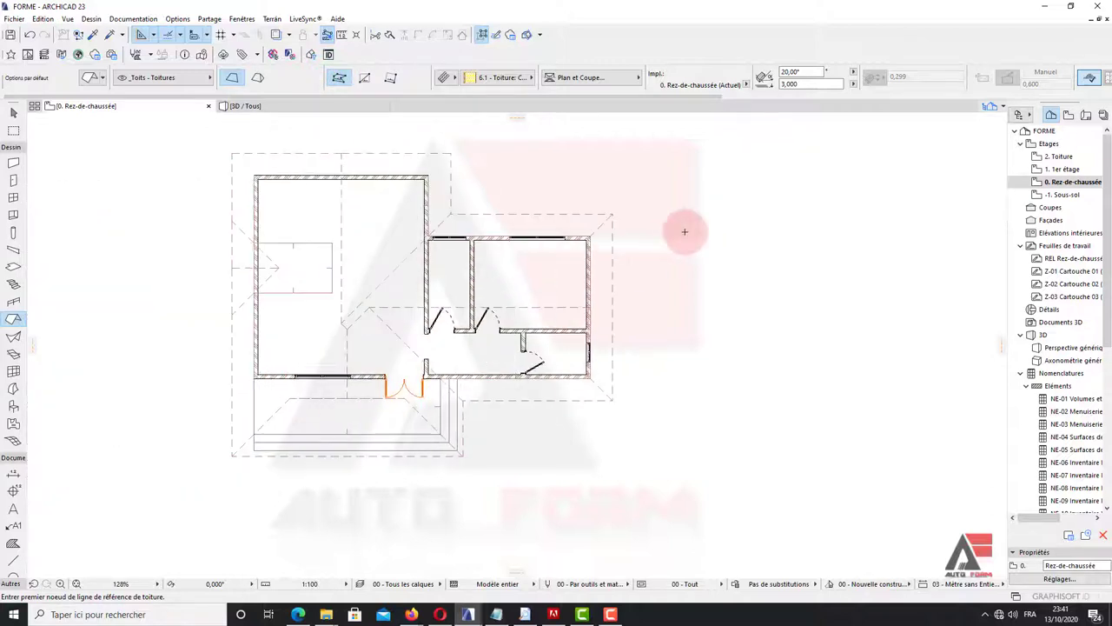
{"action": "middle_click_drag", "start_coordinate": [302, 254], "coordinate": [362, 256]}
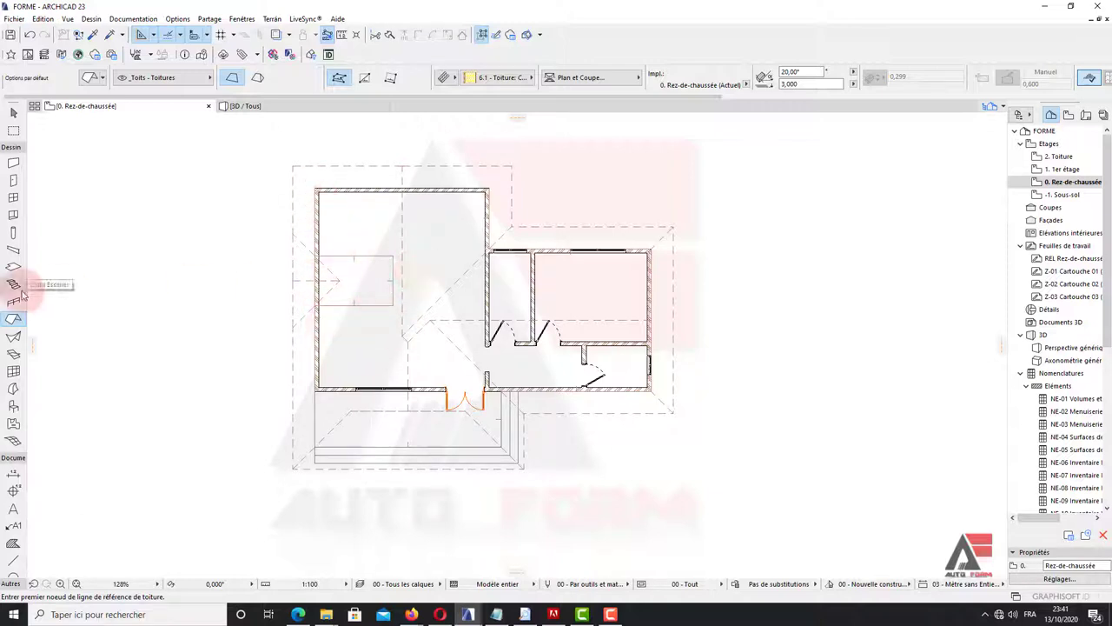
{"action": "scroll", "coordinate": [461, 280], "scroll_direction": "down", "scroll_amount": 2}
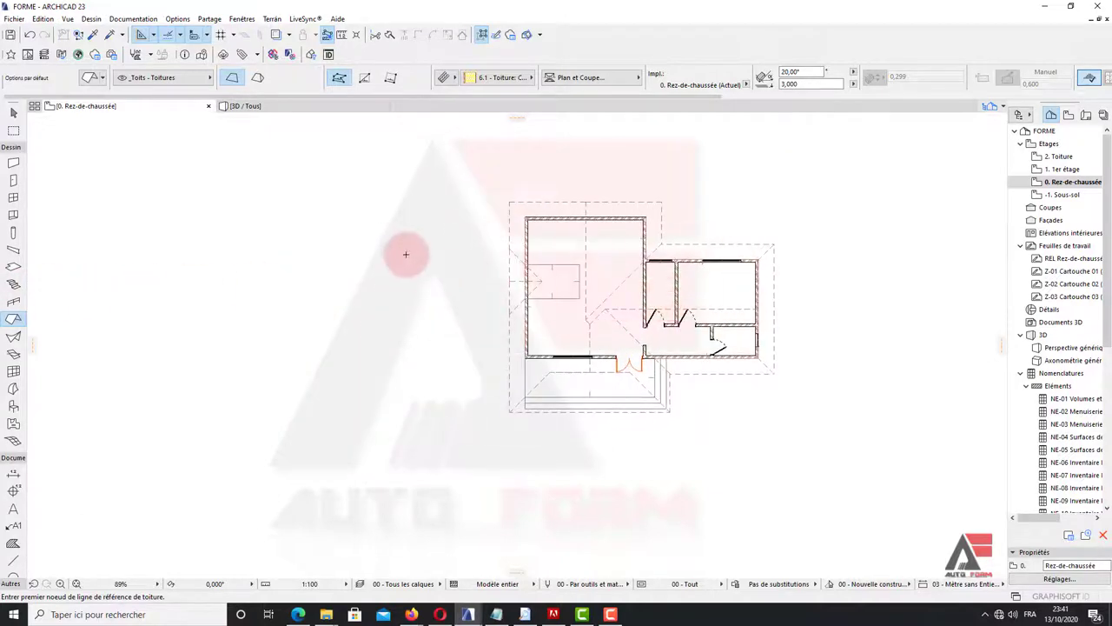
{"action": "scroll", "coordinate": [529, 215], "scroll_direction": "up", "scroll_amount": 5}
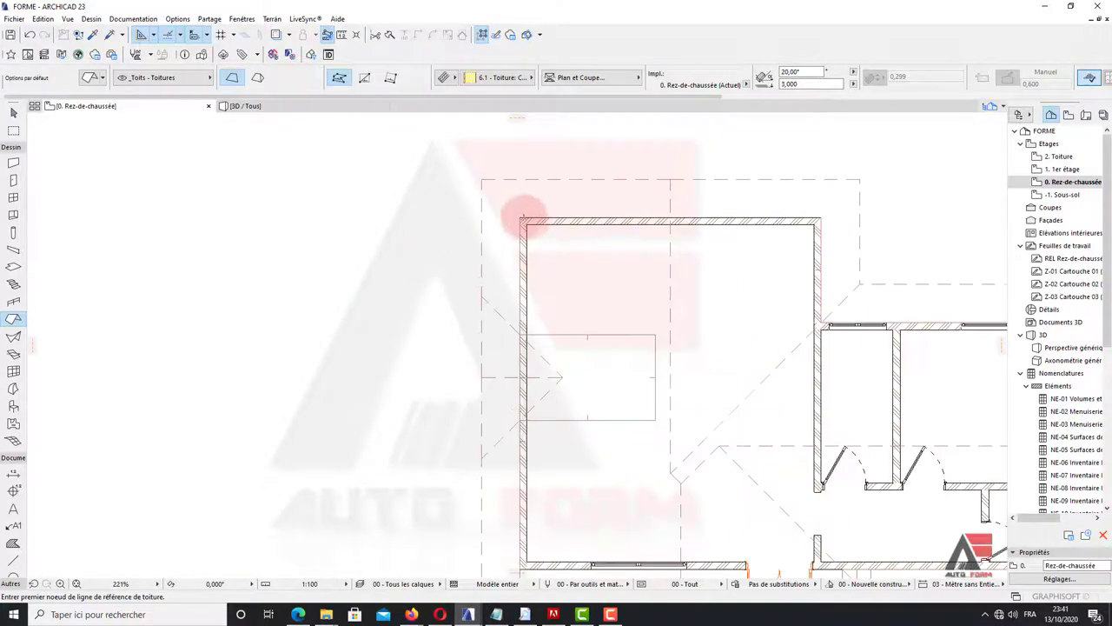
Step: Start the single-plane roof's pivot line at the house's top-left wall corner
{"action": "left_click", "coordinate": [520, 217]}
{"action": "scroll", "coordinate": [529, 374], "scroll_direction": "down", "scroll_amount": 2}
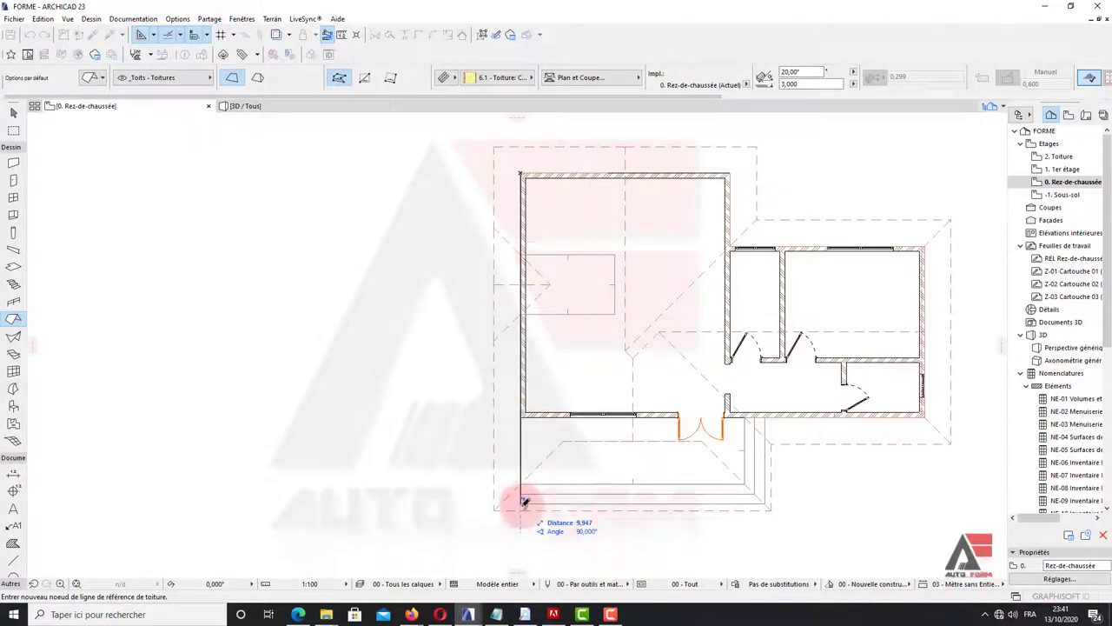
{"action": "scroll", "coordinate": [522, 383], "scroll_direction": "up", "scroll_amount": 2}
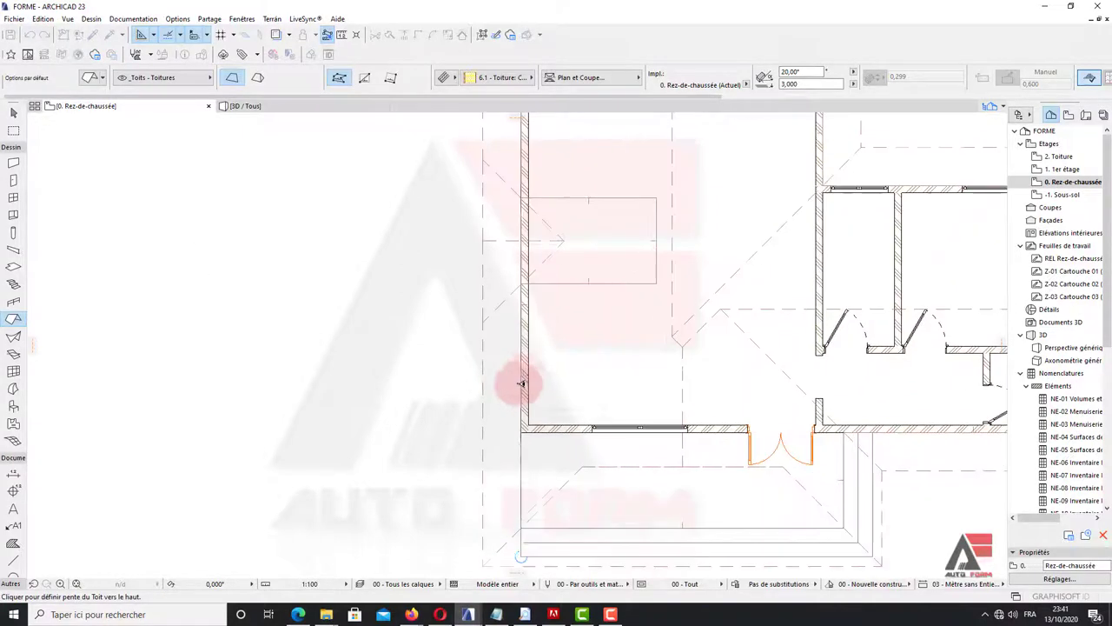
{"action": "scroll", "coordinate": [525, 375], "scroll_direction": "down", "scroll_amount": 1}
{"action": "scroll", "coordinate": [526, 268], "scroll_direction": "down", "scroll_amount": 1}
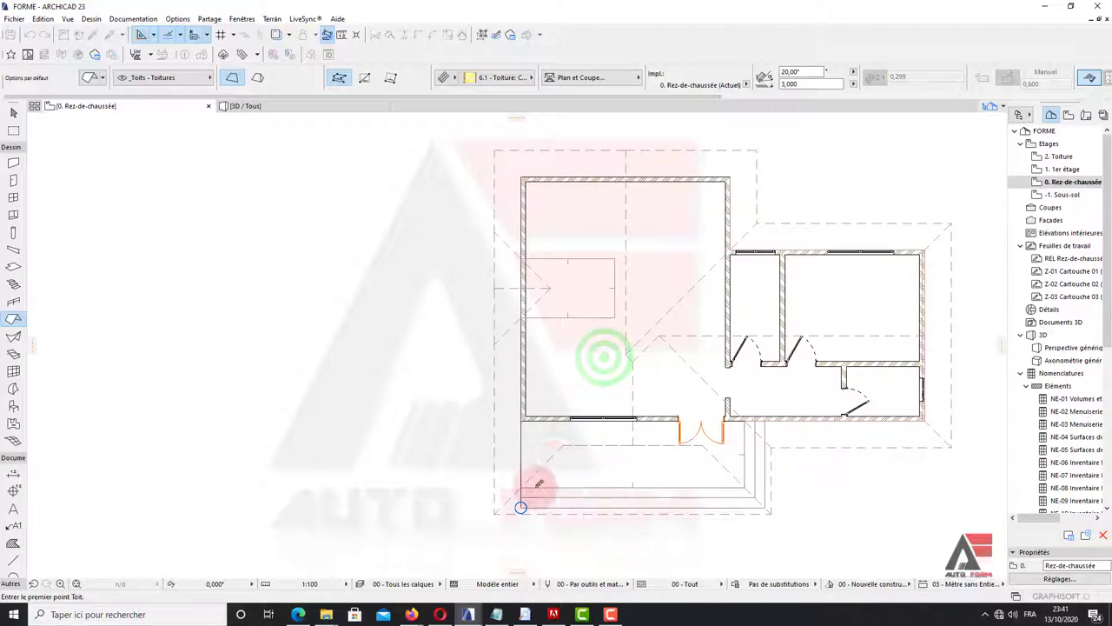
{"action": "scroll", "coordinate": [535, 487], "scroll_direction": "up", "scroll_amount": 1}
{"action": "scroll", "coordinate": [524, 498], "scroll_direction": "up", "scroll_amount": 1}
Step: Trace the roof polygon around the ground-floor walls and porch corners and close it
{"action": "left_click", "coordinate": [515, 508]}
{"action": "scroll", "coordinate": [576, 236], "scroll_direction": "down", "scroll_amount": 1}
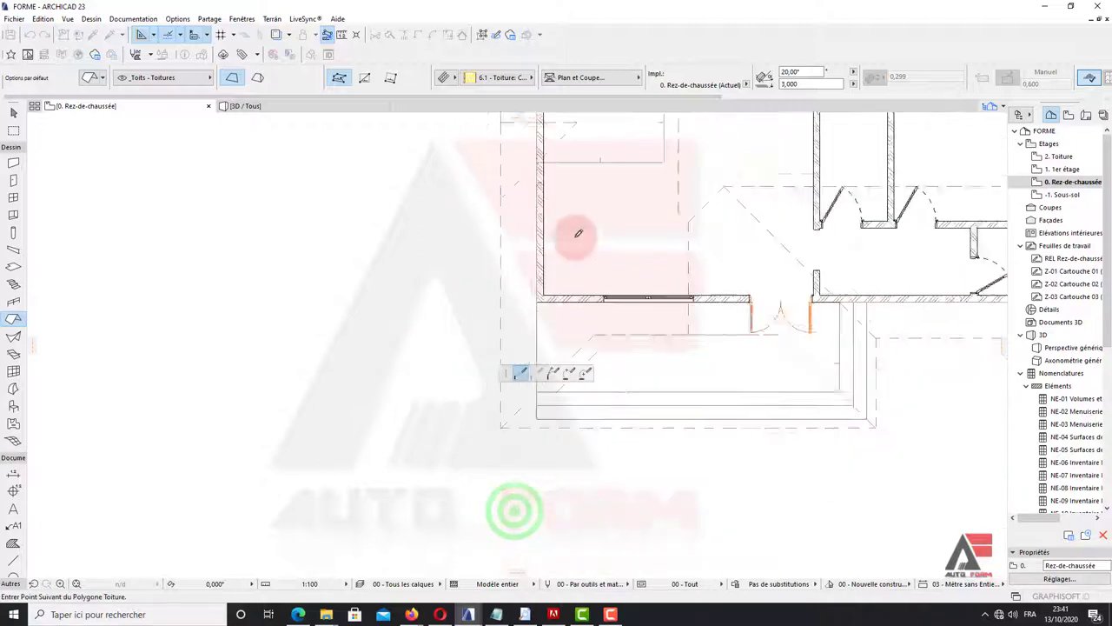
{"action": "scroll", "coordinate": [513, 218], "scroll_direction": "down", "scroll_amount": 1}
{"action": "left_click", "coordinate": [514, 187]}
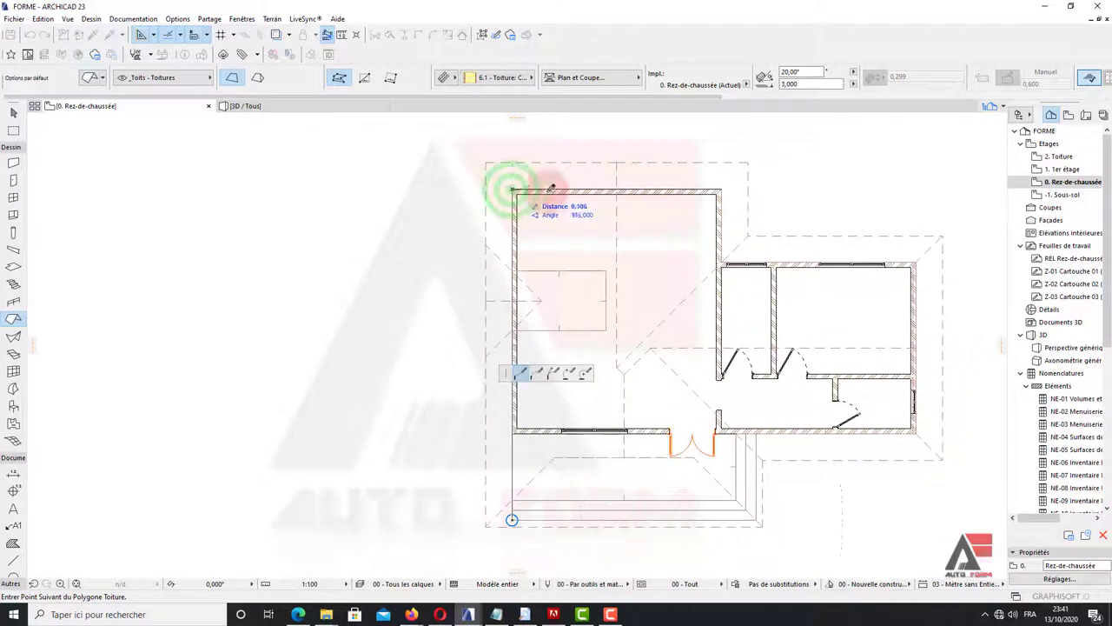
{"action": "left_click", "coordinate": [720, 188]}
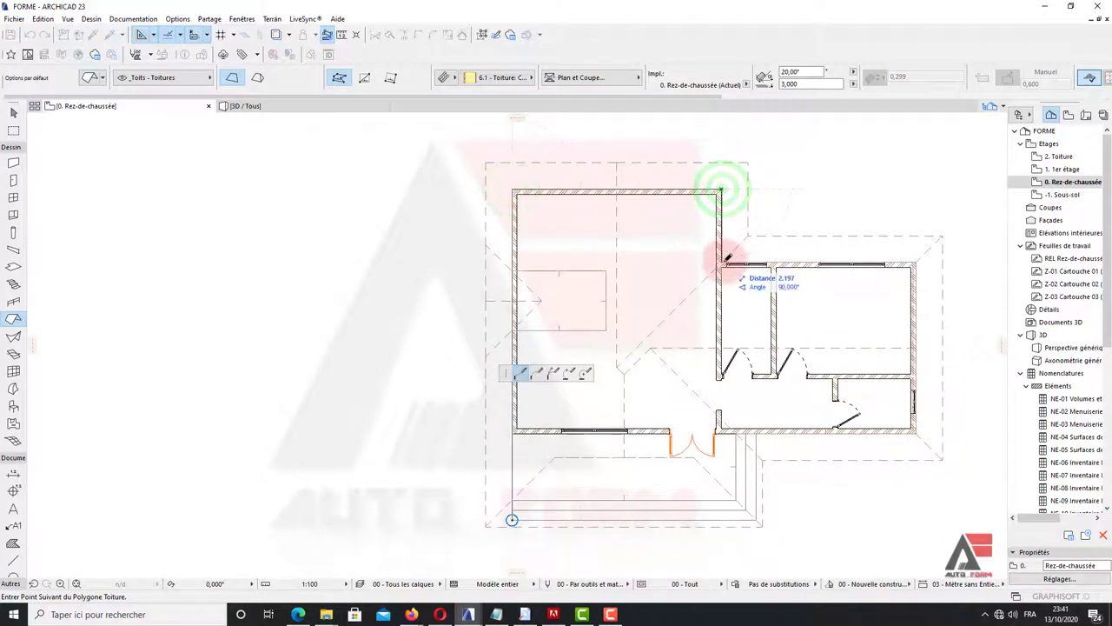
{"action": "left_click", "coordinate": [917, 260]}
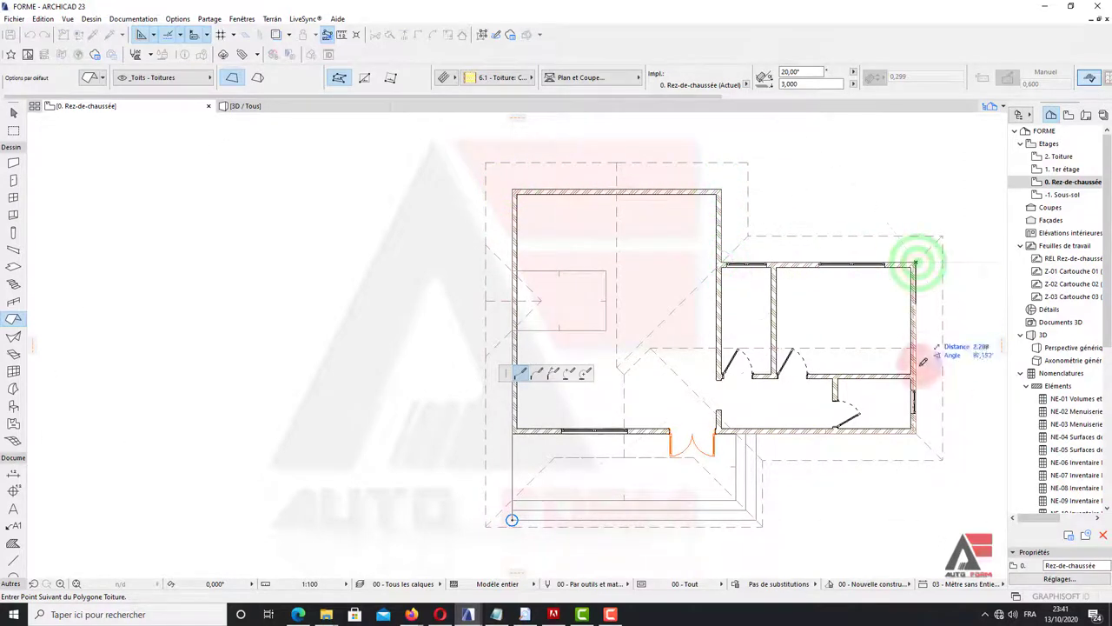
{"action": "left_click", "coordinate": [916, 431]}
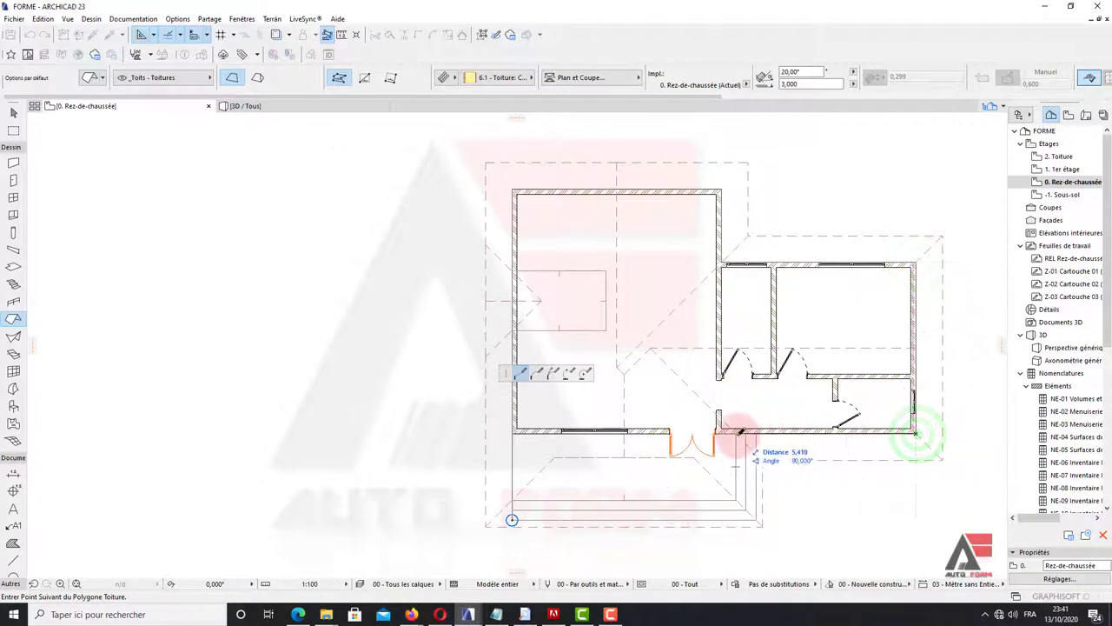
{"action": "left_click", "coordinate": [738, 500]}
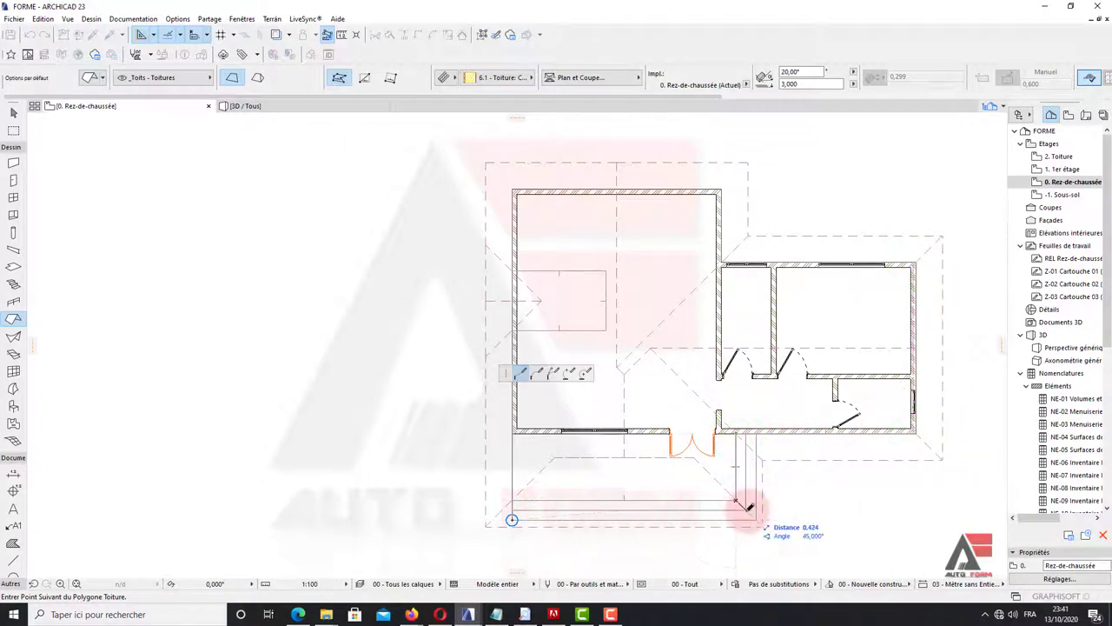
{"action": "left_click", "coordinate": [515, 519]}
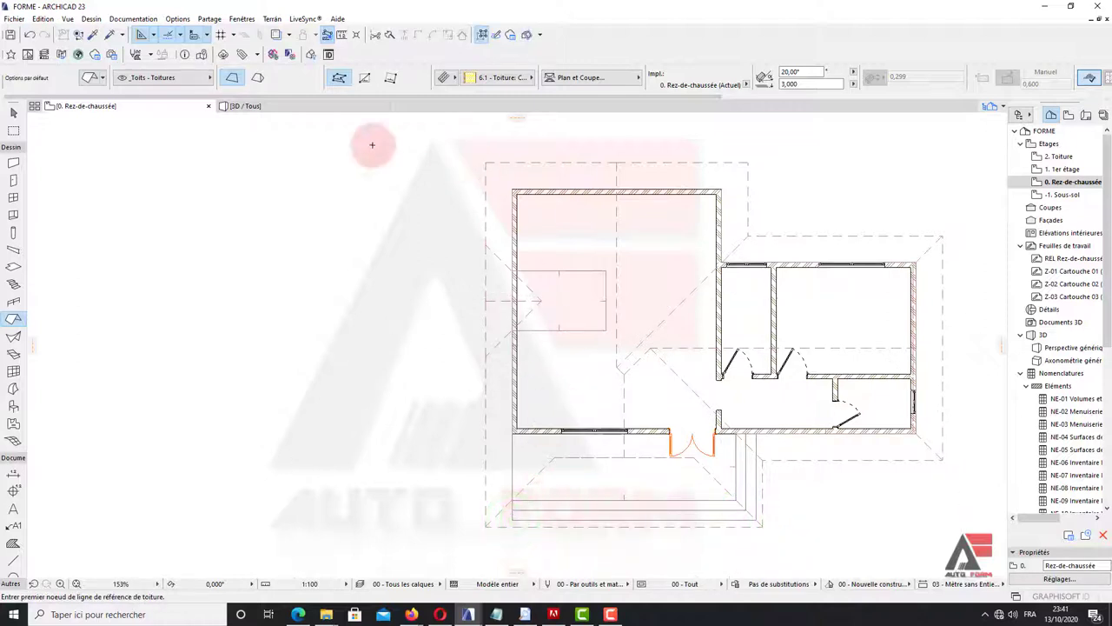
Step: In 3D, move the new single-plane roof left of the house and set its pitch to 15°
{"action": "left_click", "coordinate": [265, 106]}
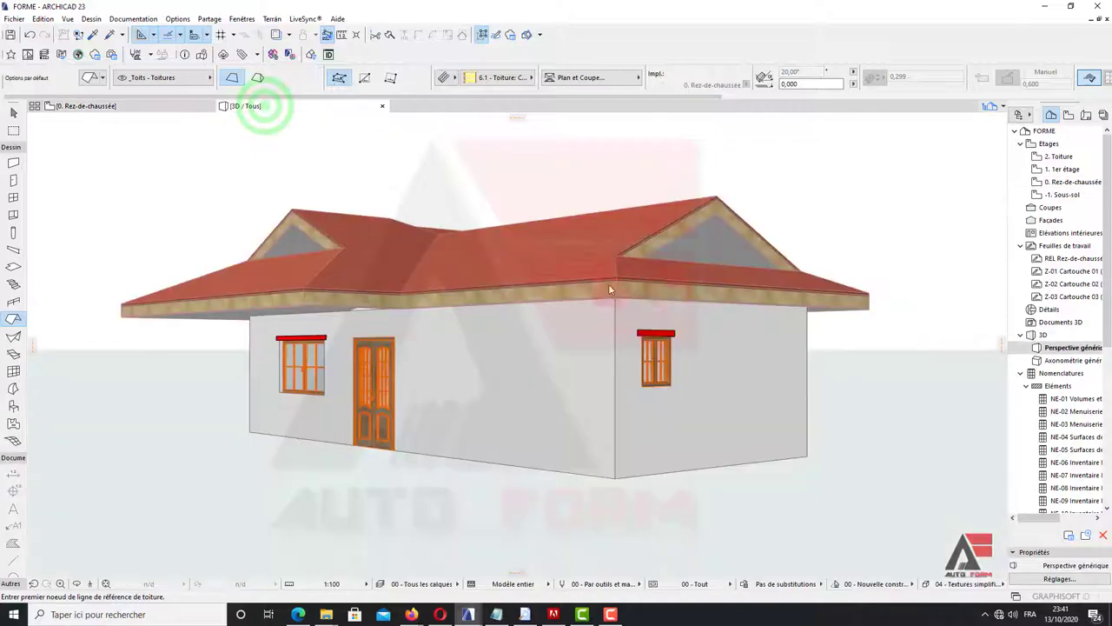
{"action": "mouse_move", "coordinate": [544, 326]}
{"action": "middle_mouse_down", "text": "shift"}
{"action": "mouse_move", "coordinate": [842, 388]}
{"action": "mouse_move", "coordinate": [773, 279]}
{"action": "middle_mouse_up", "text": "shift"}
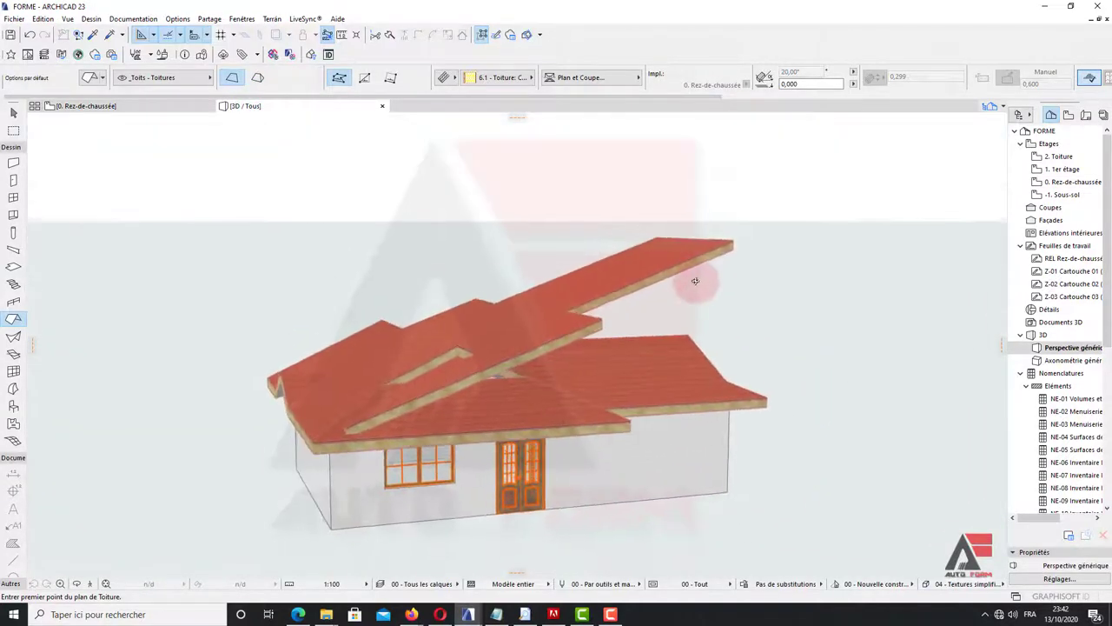
{"action": "left_click", "coordinate": [578, 297]}
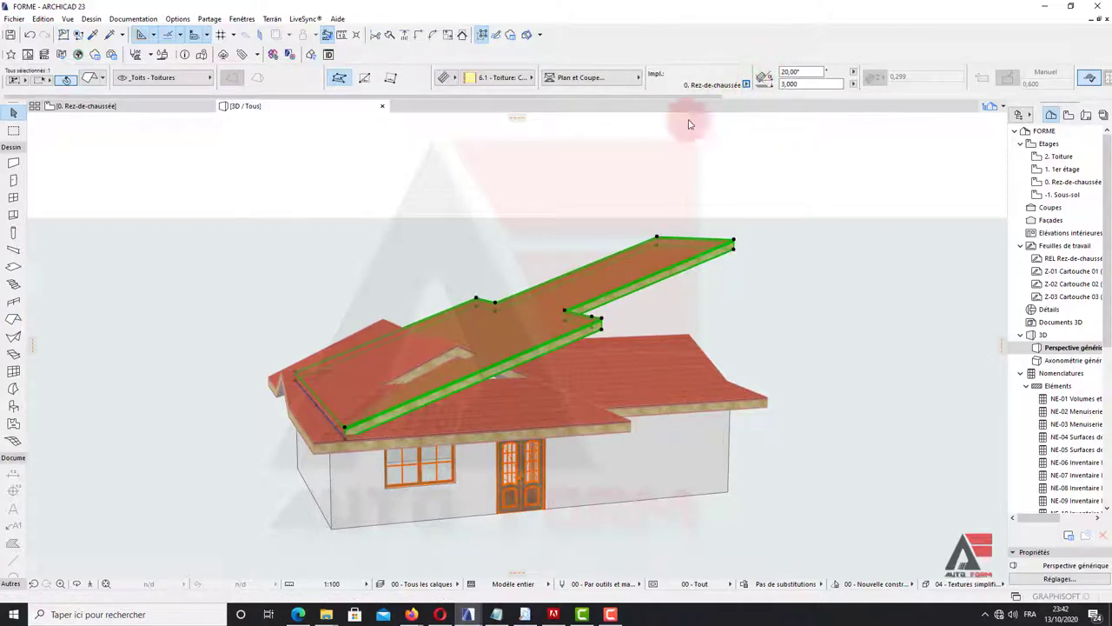
{"action": "mouse_move", "coordinate": [644, 230]}
{"action": "middle_mouse_down", "text": "shift"}
{"action": "mouse_move", "coordinate": [583, 251]}
{"action": "mouse_move", "coordinate": [341, 274]}
{"action": "mouse_move", "coordinate": [562, 285]}
{"action": "middle_mouse_up", "text": "shift"}
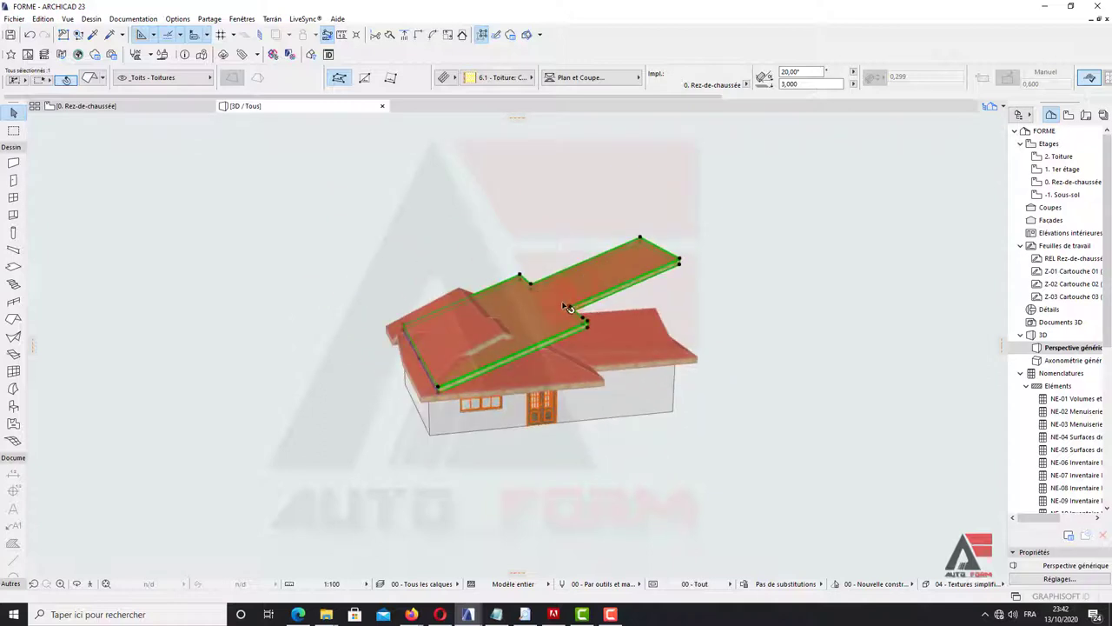
{"action": "left_click", "coordinate": [563, 306]}
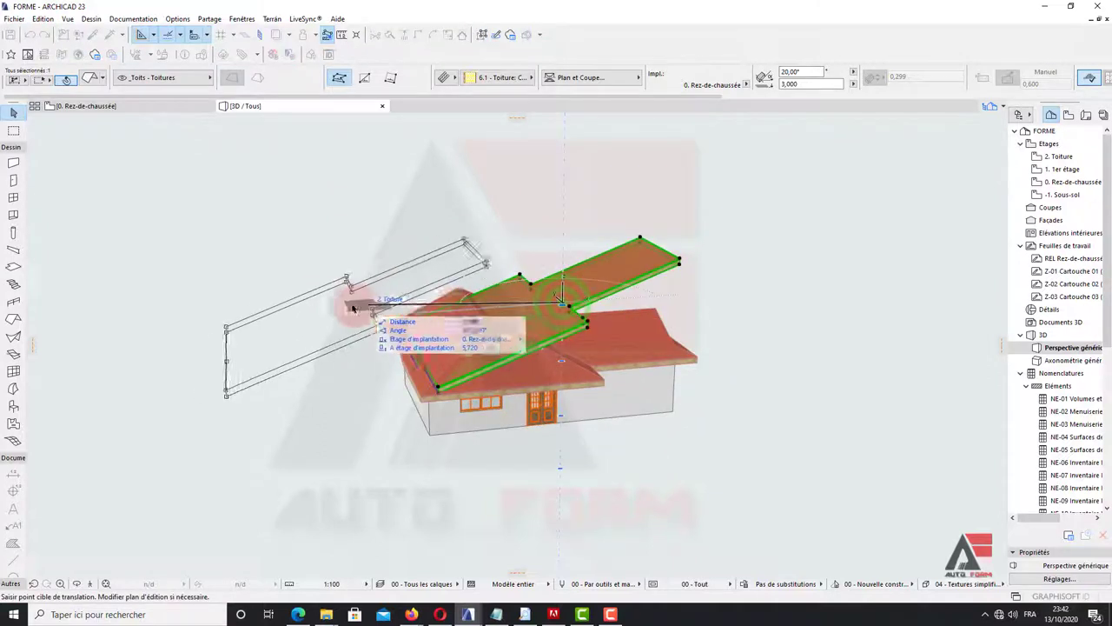
{"action": "left_click", "coordinate": [236, 334]}
{"action": "mouse_move", "coordinate": [237, 334]}
{"action": "middle_mouse_down", "text": "shift"}
{"action": "mouse_move", "coordinate": [219, 330]}
{"action": "mouse_move", "coordinate": [753, 218]}
{"action": "mouse_move", "coordinate": [708, 268]}
{"action": "mouse_move", "coordinate": [887, 303]}
{"action": "mouse_move", "coordinate": [869, 260]}
{"action": "middle_mouse_up", "text": "shift"}
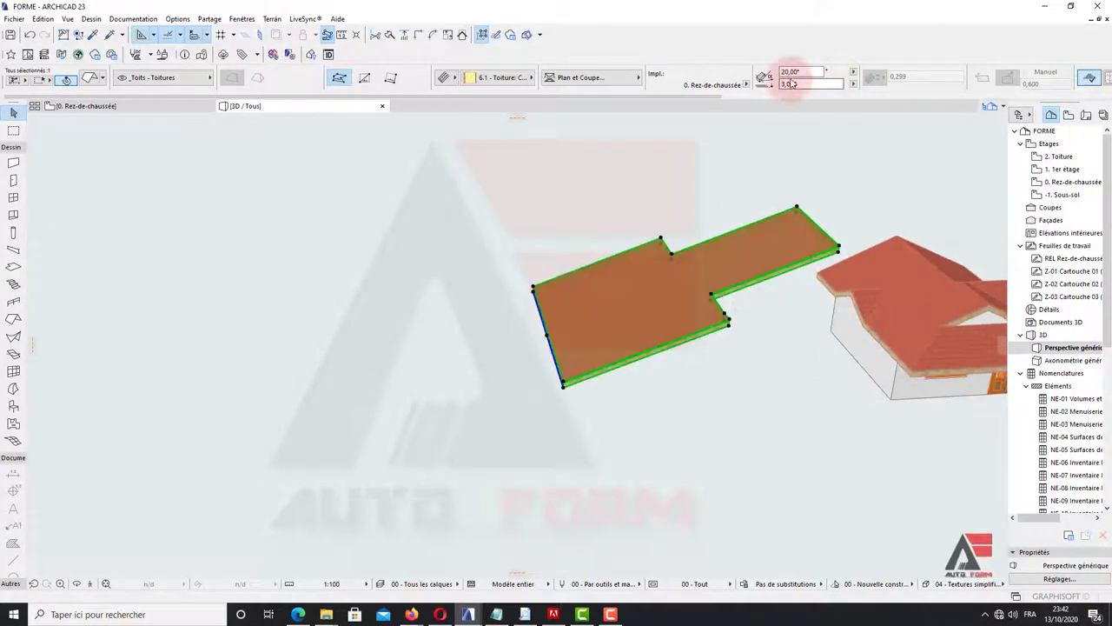
{"action": "type", "text": "15"}
{"action": "key", "text": "Return"}
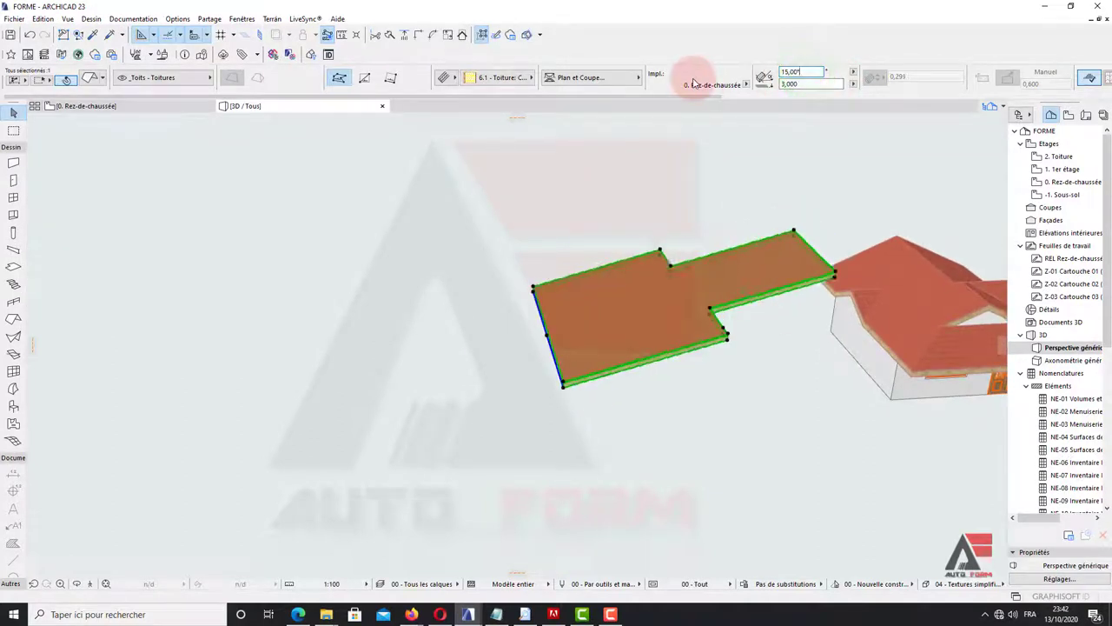
{"action": "mouse_move", "coordinate": [644, 348]}
{"action": "middle_mouse_down", "text": "shift"}
{"action": "mouse_move", "coordinate": [652, 278]}
{"action": "mouse_move", "coordinate": [733, 298]}
{"action": "mouse_move", "coordinate": [521, 266]}
{"action": "mouse_move", "coordinate": [375, 283]}
{"action": "mouse_move", "coordinate": [571, 293]}
{"action": "mouse_move", "coordinate": [745, 278]}
{"action": "mouse_move", "coordinate": [496, 298]}
{"action": "mouse_move", "coordinate": [300, 266]}
{"action": "mouse_move", "coordinate": [318, 278]}
{"action": "mouse_move", "coordinate": [230, 287]}
{"action": "mouse_move", "coordinate": [596, 287]}
{"action": "mouse_move", "coordinate": [510, 304]}
{"action": "mouse_move", "coordinate": [566, 316]}
{"action": "mouse_move", "coordinate": [667, 312]}
{"action": "mouse_move", "coordinate": [745, 258]}
{"action": "mouse_move", "coordinate": [692, 278]}
{"action": "mouse_move", "coordinate": [356, 302]}
{"action": "middle_mouse_up", "text": "shift"}
Step: Deselect the roof slab, then orbit and zoom out to frame the whole house from the front
{"action": "key", "text": "Escape"}
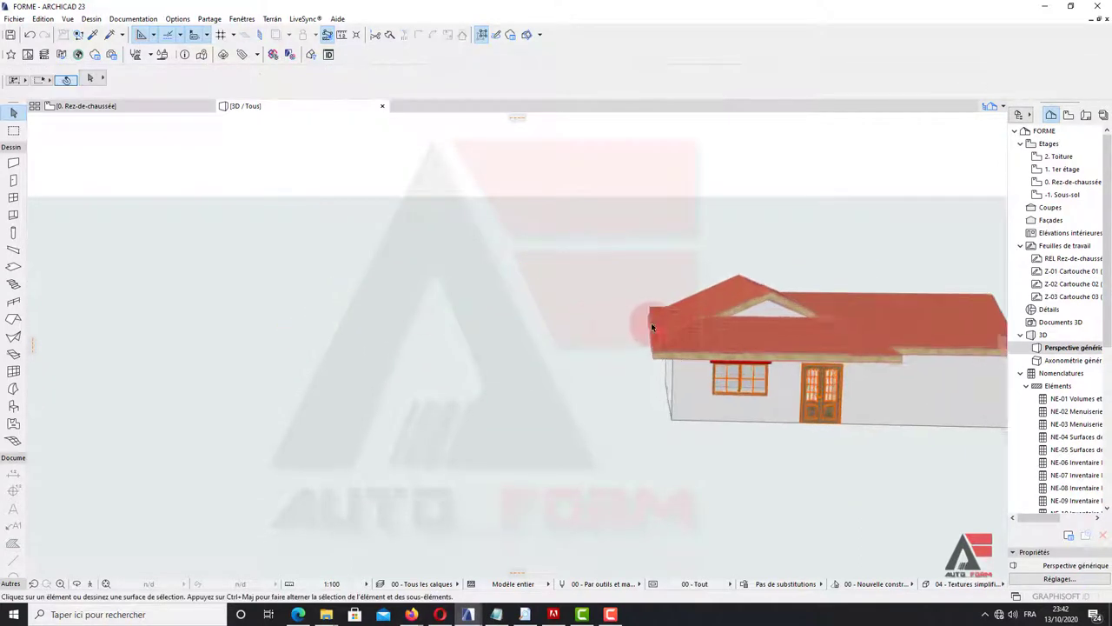
{"action": "mouse_move", "coordinate": [650, 323]}
{"action": "middle_mouse_down", "text": "shift"}
{"action": "mouse_move", "coordinate": [322, 300]}
{"action": "mouse_move", "coordinate": [327, 318]}
{"action": "mouse_move", "coordinate": [596, 290]}
{"action": "mouse_move", "coordinate": [506, 307]}
{"action": "mouse_move", "coordinate": [514, 336]}
{"action": "mouse_move", "coordinate": [370, 306]}
{"action": "mouse_move", "coordinate": [385, 293]}
{"action": "mouse_move", "coordinate": [542, 297]}
{"action": "mouse_move", "coordinate": [464, 287]}
{"action": "mouse_move", "coordinate": [449, 301]}
{"action": "mouse_move", "coordinate": [388, 278]}
{"action": "mouse_move", "coordinate": [461, 281]}
{"action": "mouse_move", "coordinate": [558, 324]}
{"action": "mouse_move", "coordinate": [812, 316]}
{"action": "mouse_move", "coordinate": [740, 338]}
{"action": "mouse_move", "coordinate": [622, 350]}
{"action": "mouse_move", "coordinate": [426, 328]}
{"action": "mouse_move", "coordinate": [322, 336]}
{"action": "middle_mouse_up", "text": "shift"}
{"action": "scroll", "coordinate": [740, 338], "scroll_direction": "down", "scroll_amount": 3}
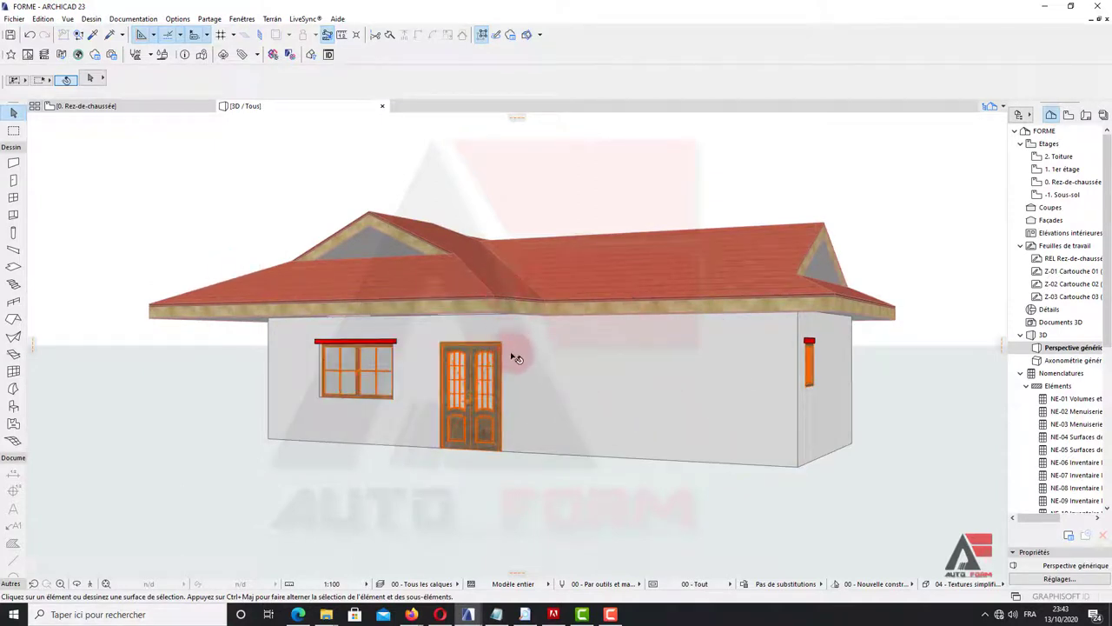
{"action": "left_click", "coordinate": [610, 614]}
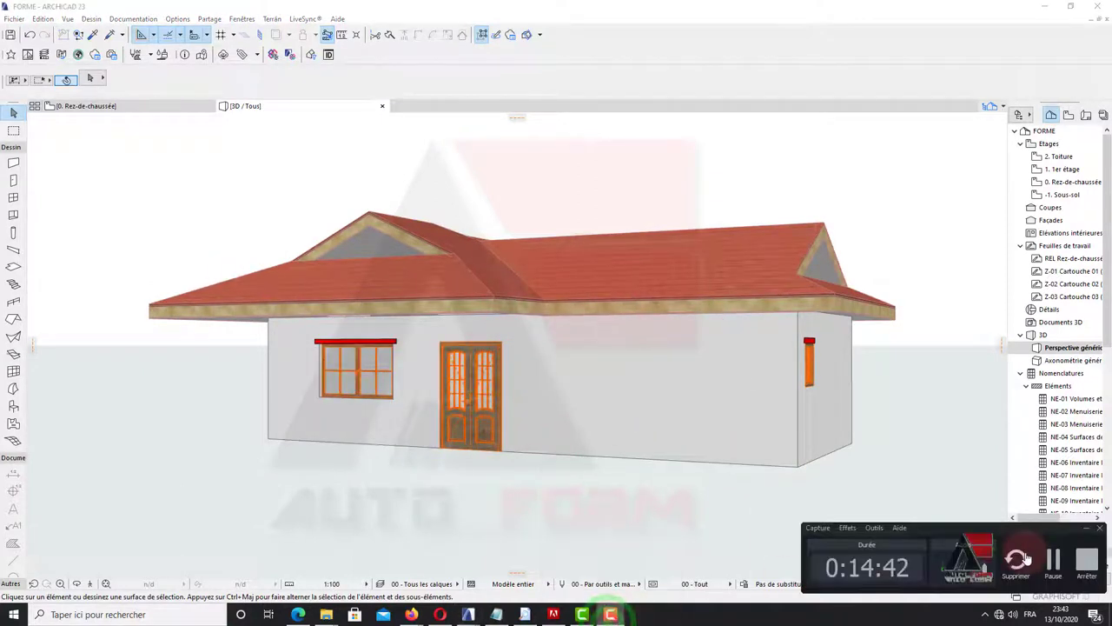